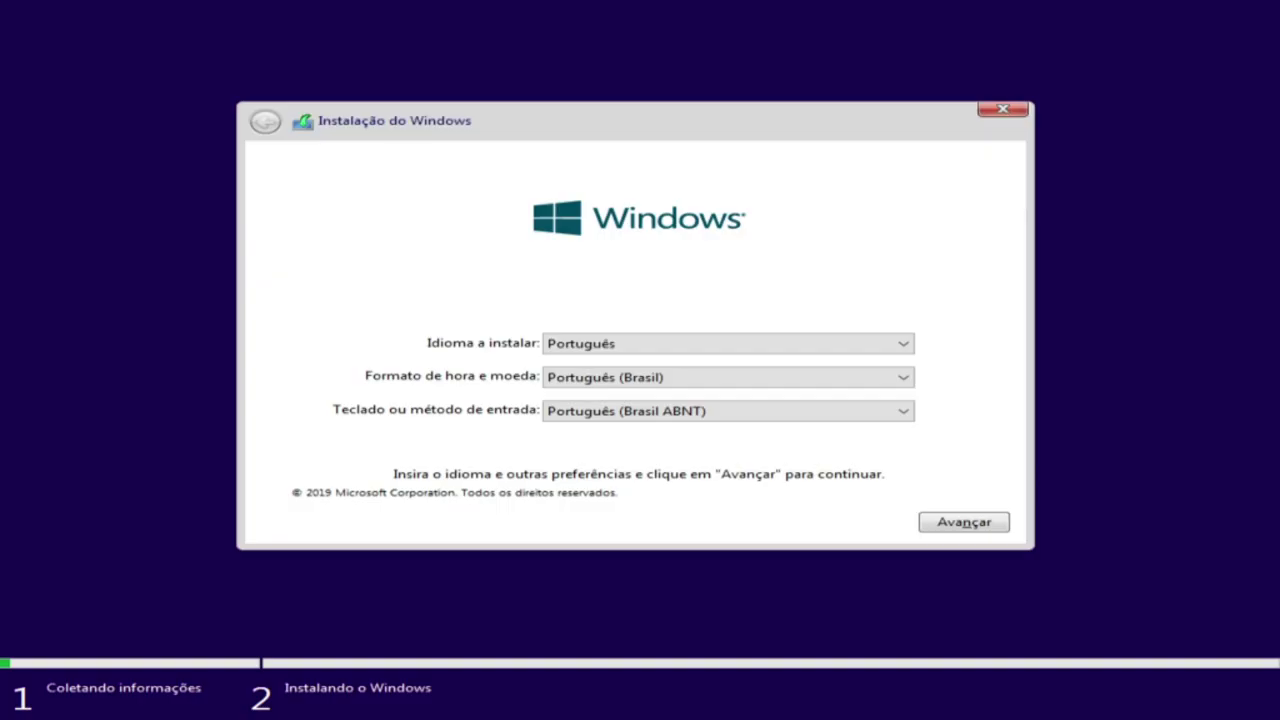
Install Windows in Português (Brasil) with ABNT2 keyboard on Partição 2, then confirm the Brasil region.
{"action": "left_click", "coordinate": [903, 409]}
{"action": "left_click", "coordinate": [657, 23]}
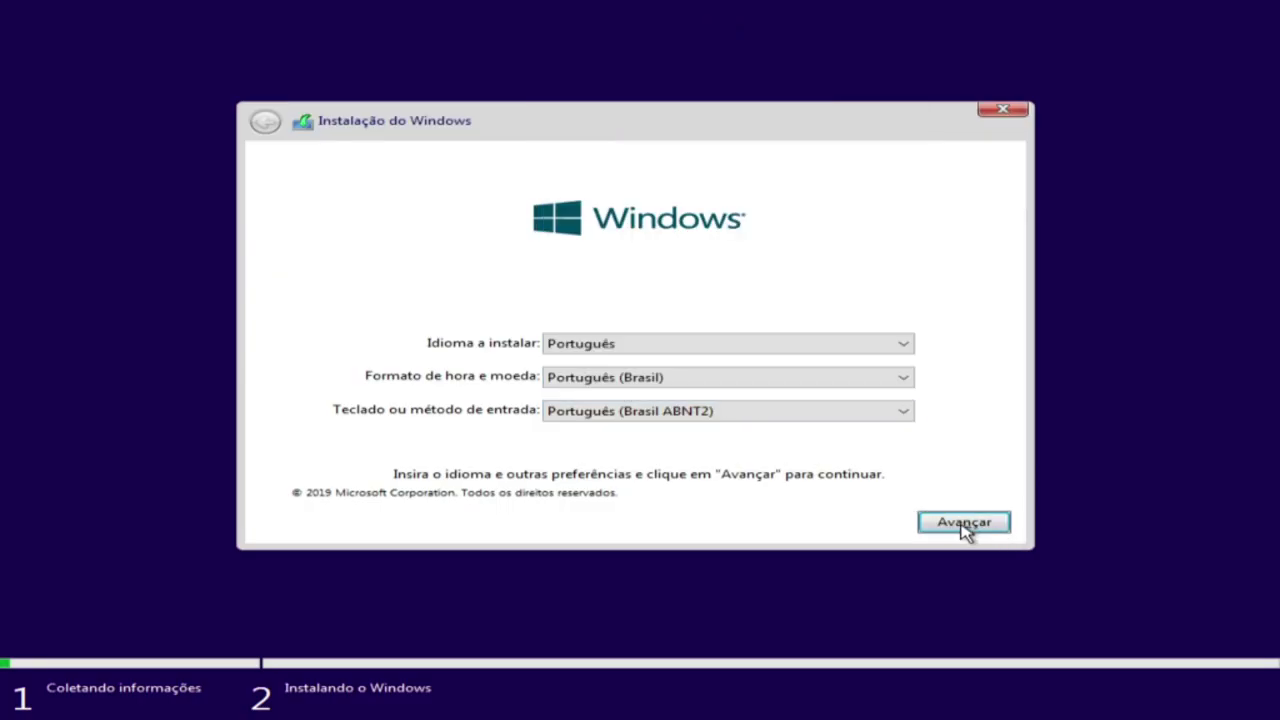
{"action": "left_click", "coordinate": [833, 409]}
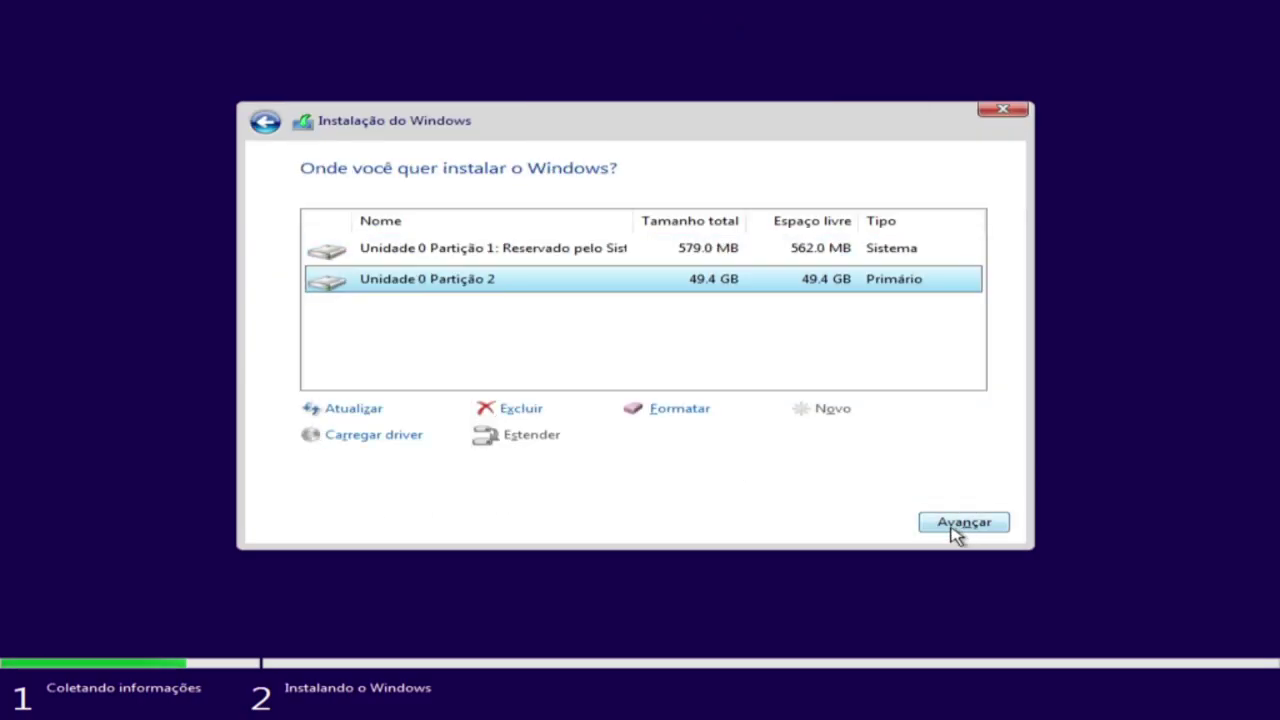
{"action": "left_click", "coordinate": [960, 524]}
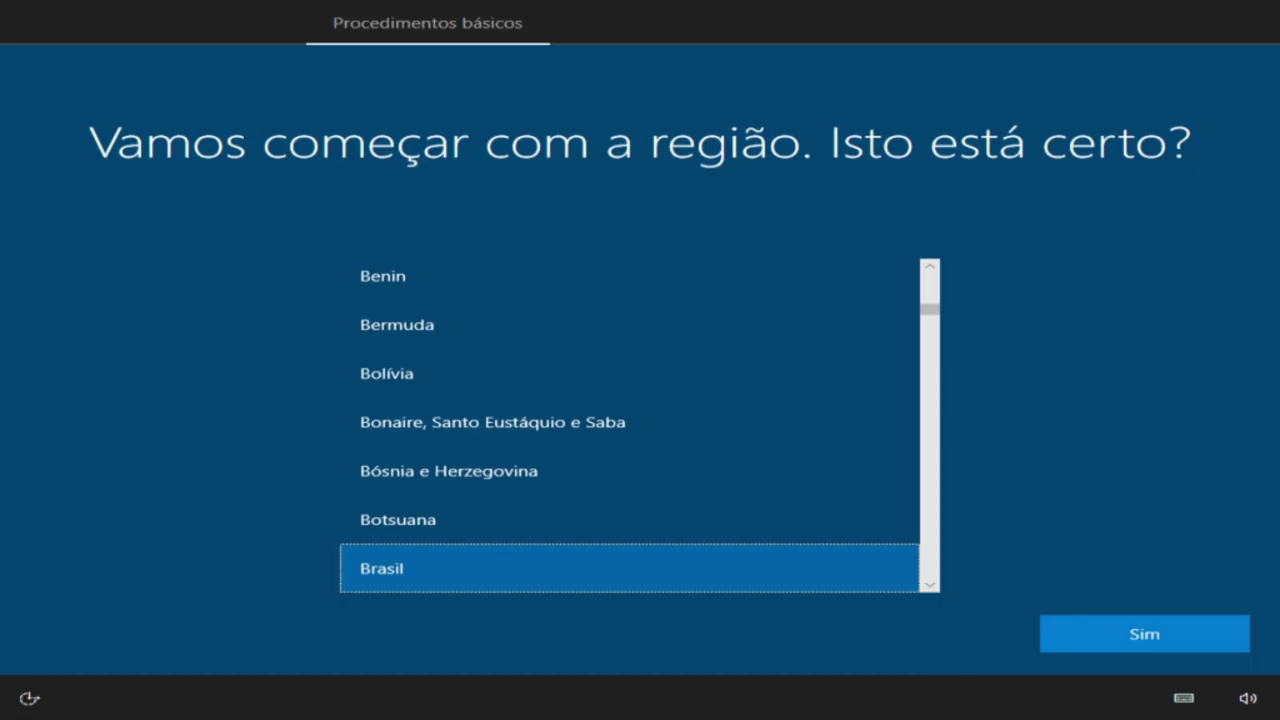
{"action": "left_click", "coordinate": [1199, 646]}
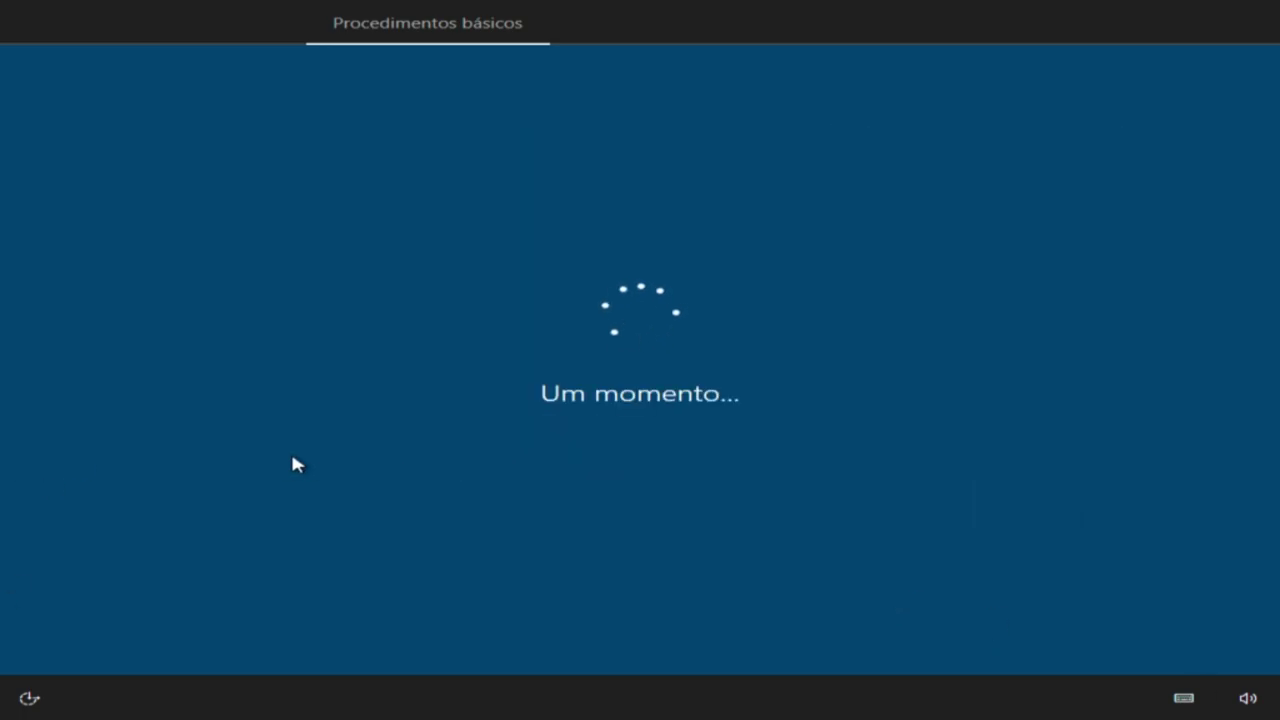
Confirm the keyboard layout and let setup finish loading the Windows desktop.
{"action": "left_click", "coordinate": [1200, 645]}
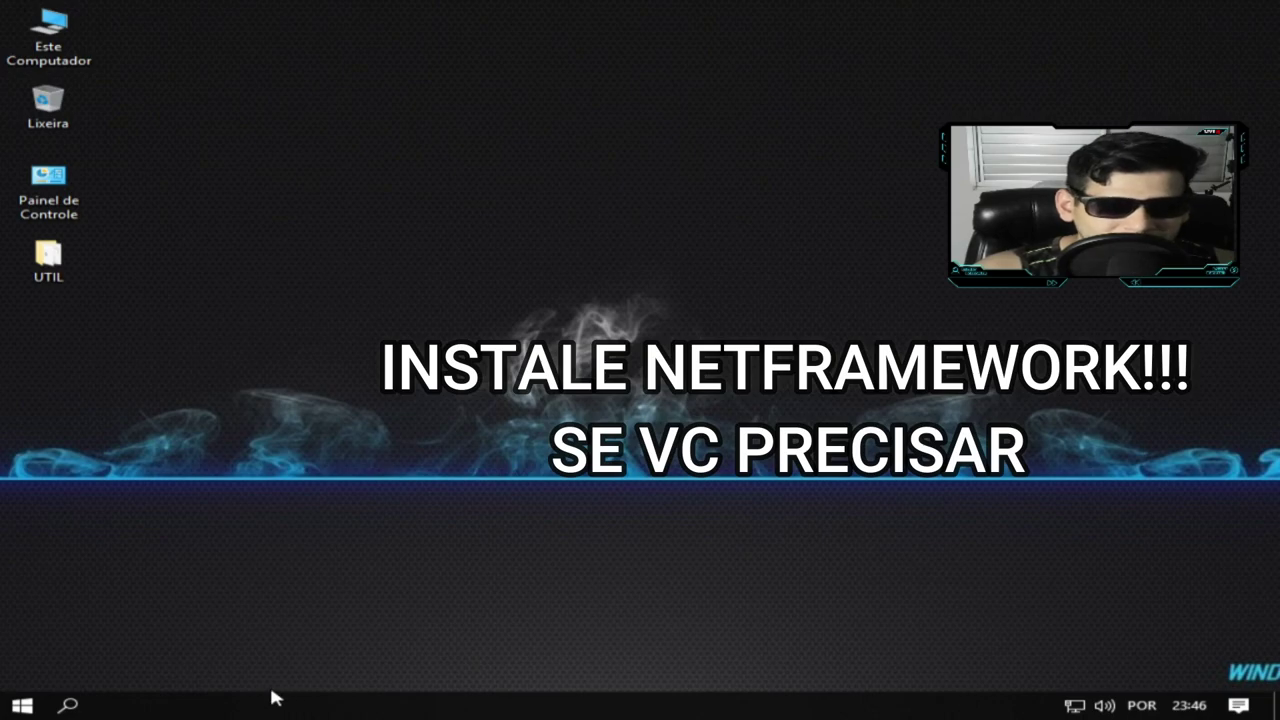
{"action": "right_click", "coordinate": [287, 699]}
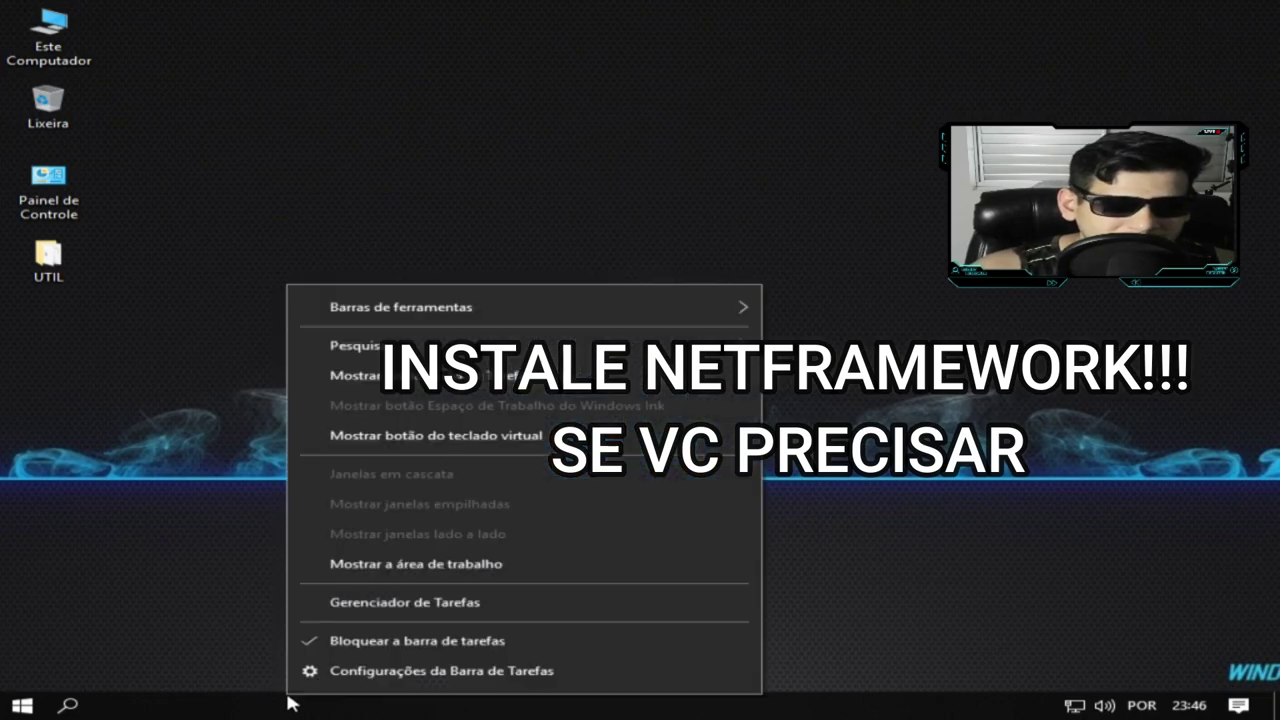
{"action": "left_click", "coordinate": [368, 603]}
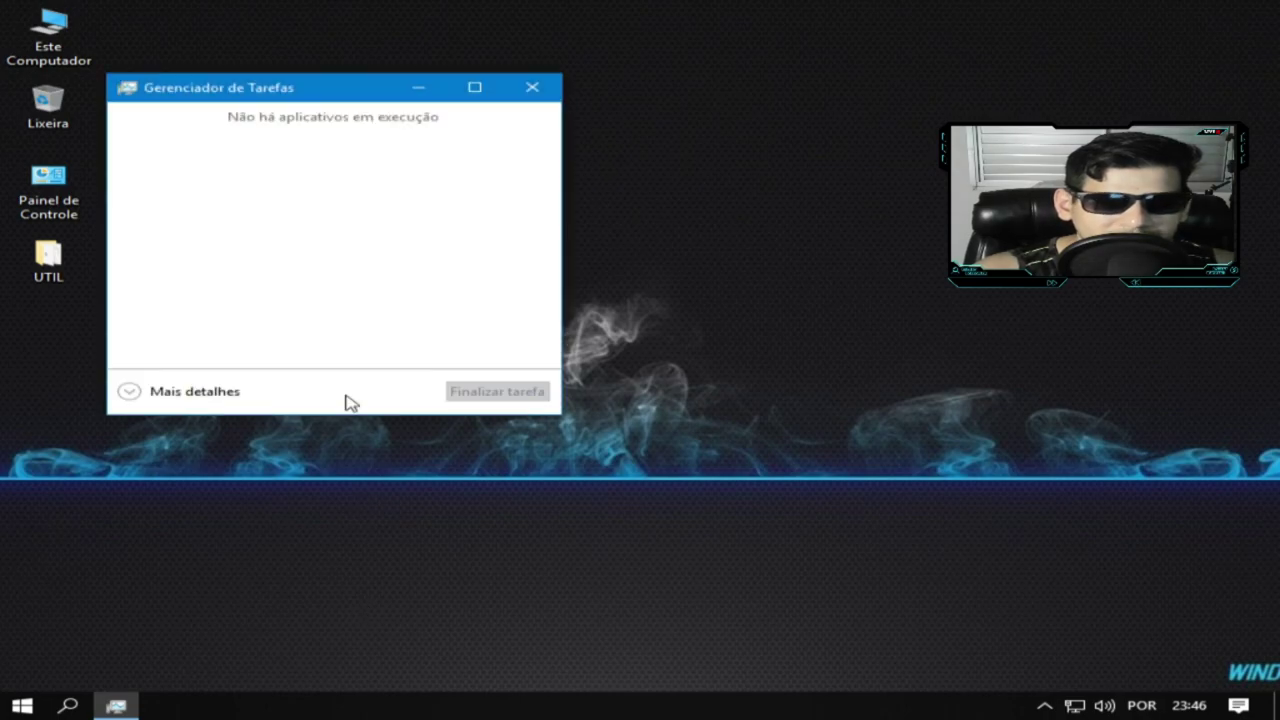
{"action": "left_click", "coordinate": [127, 392]}
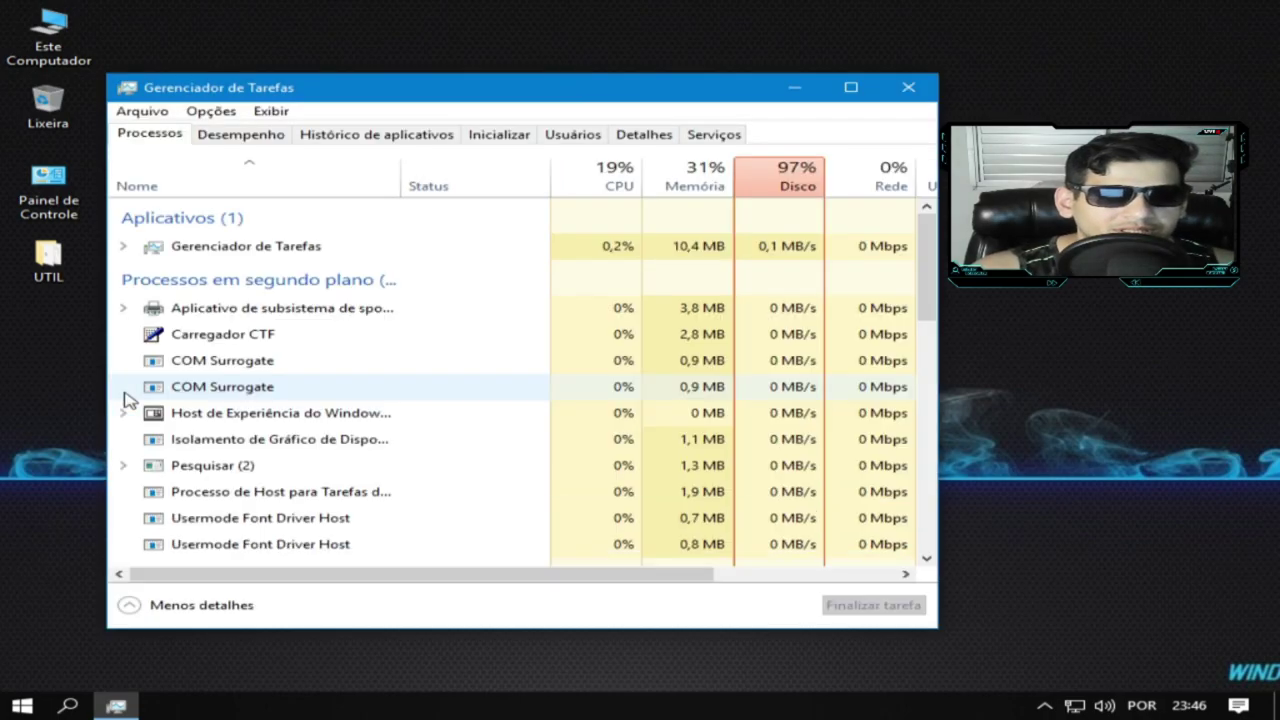
{"action": "left_click", "coordinate": [261, 134]}
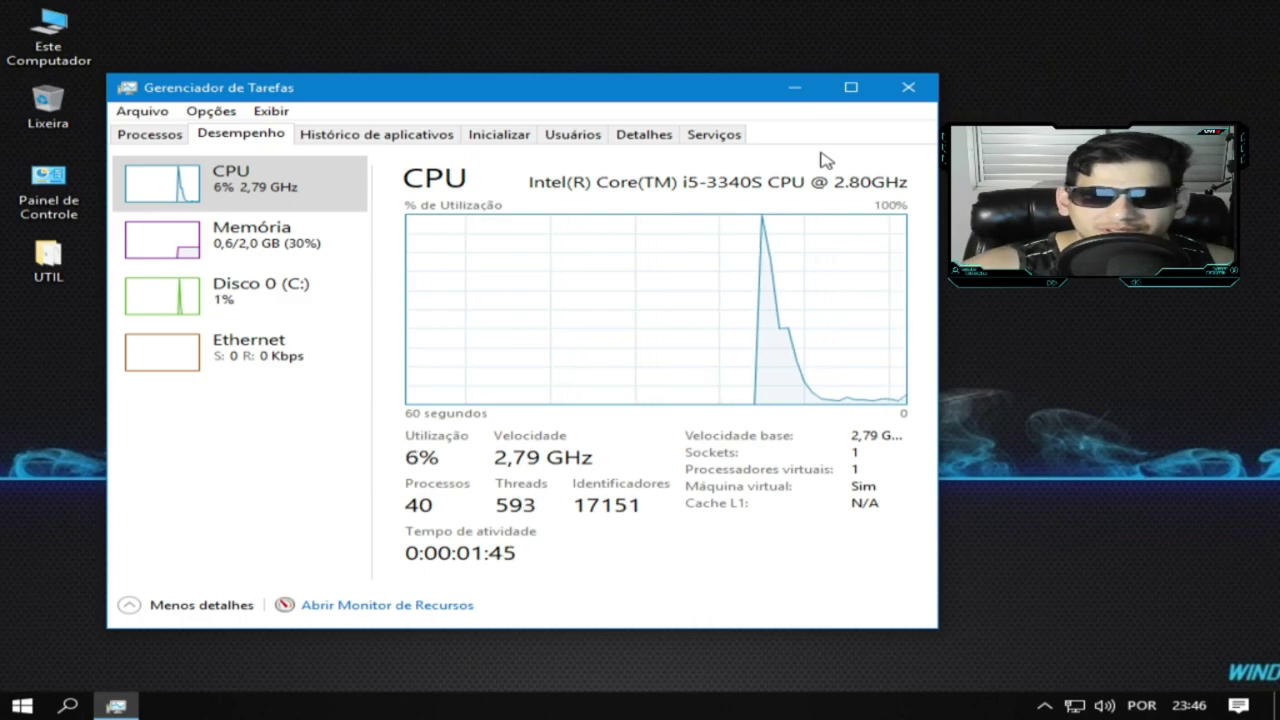
{"action": "left_click", "coordinate": [908, 88]}
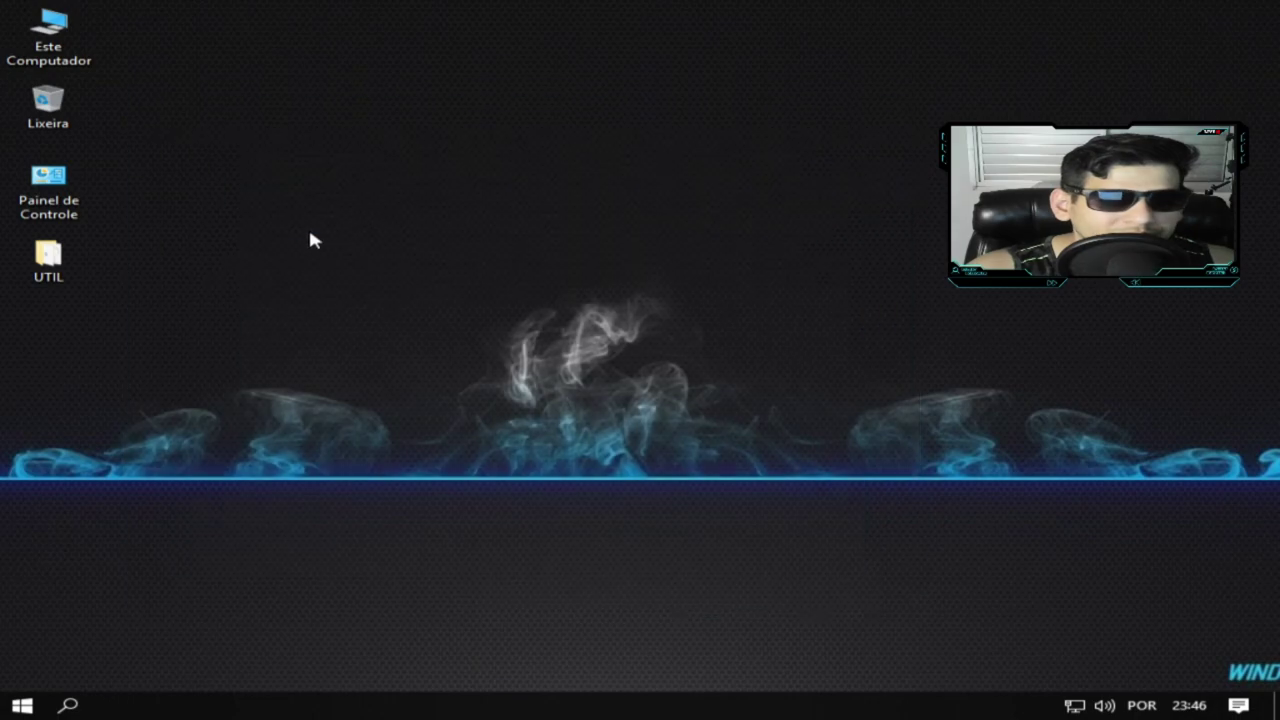
Open the desktop UTIL folder to show its 14 installers and archives.
{"action": "double_click", "coordinate": [52, 268]}
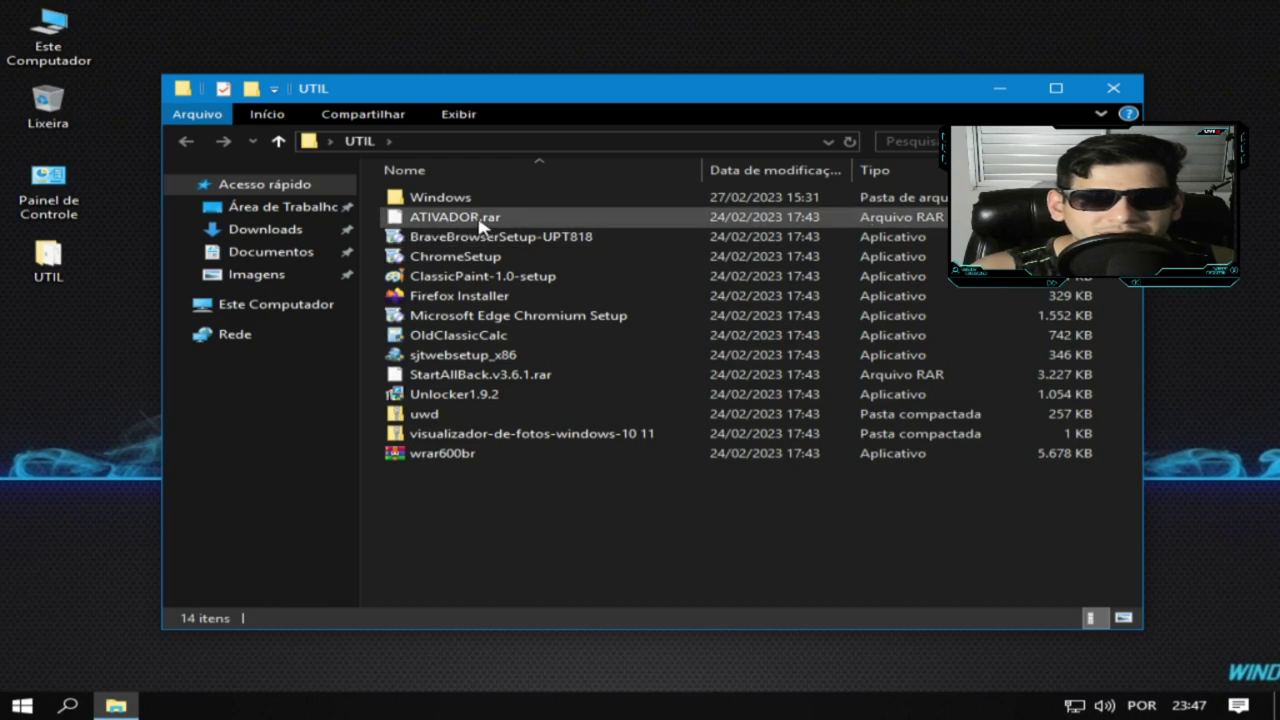
Install WinRAR 6.00 from wrar600br with default folder and settings.
{"action": "double_click", "coordinate": [430, 458]}
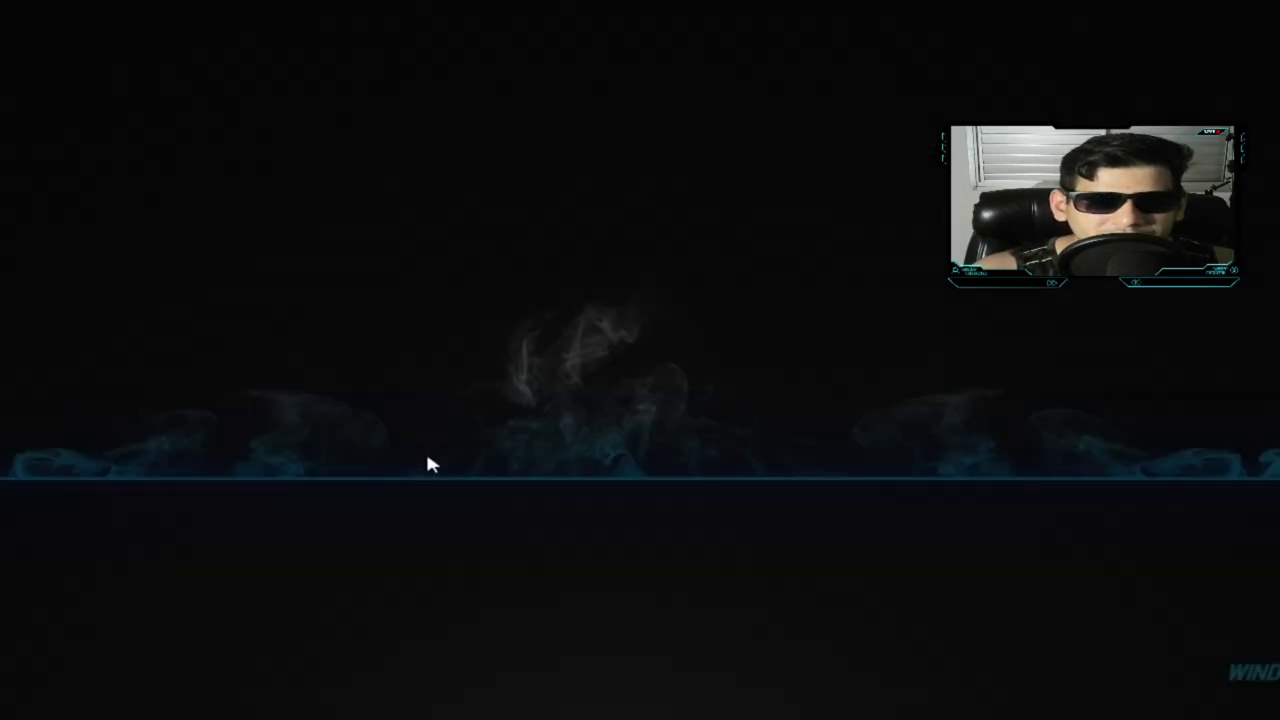
{"action": "left_click", "coordinate": [534, 488]}
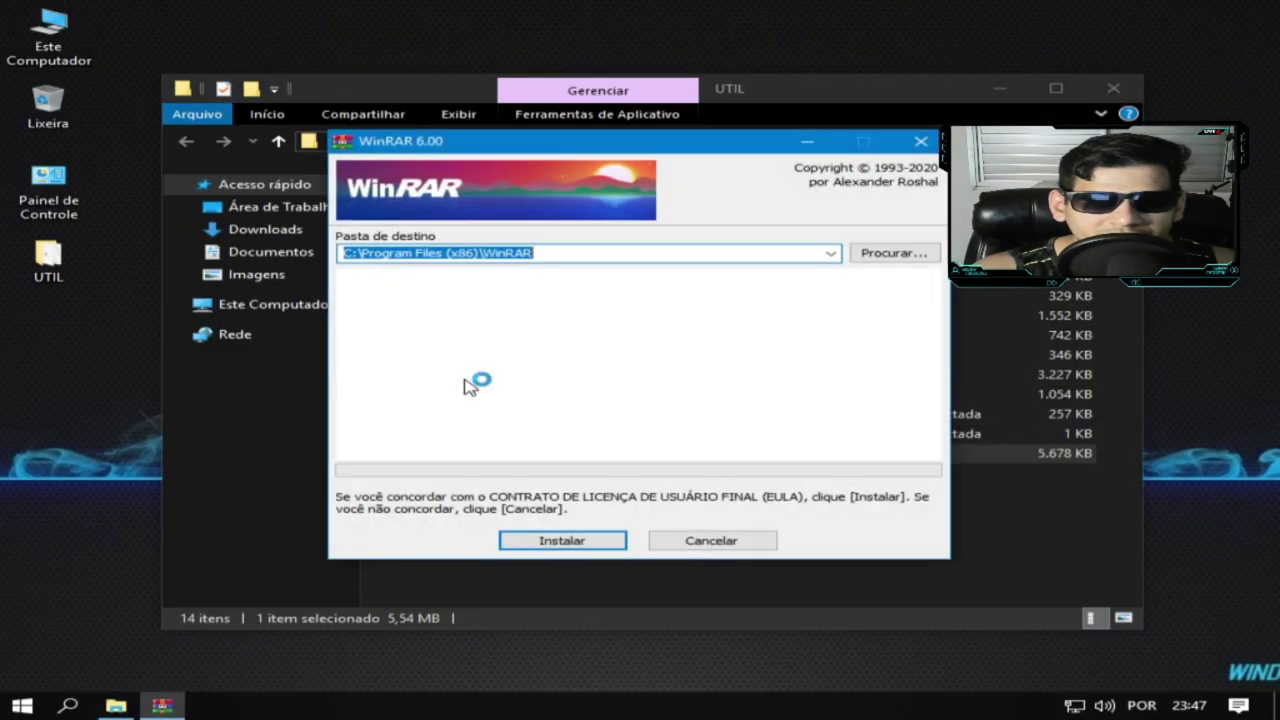
{"action": "left_click", "coordinate": [601, 544]}
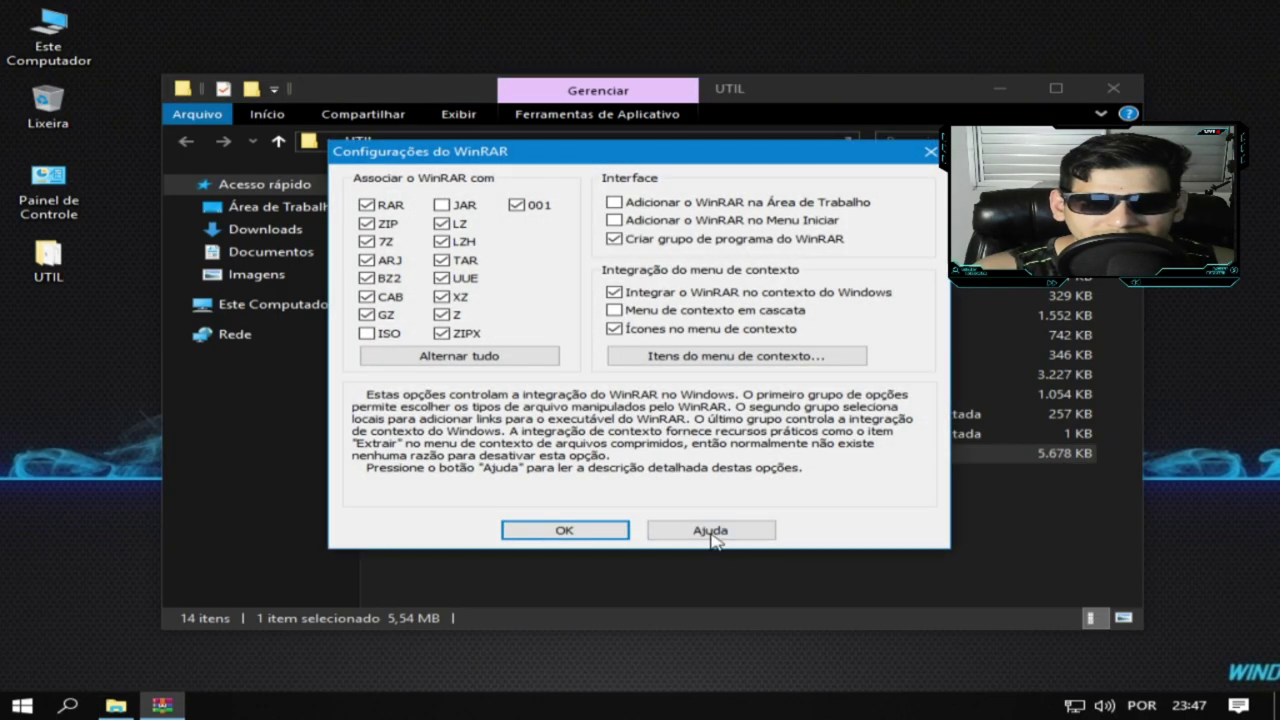
{"action": "left_click", "coordinate": [570, 533]}
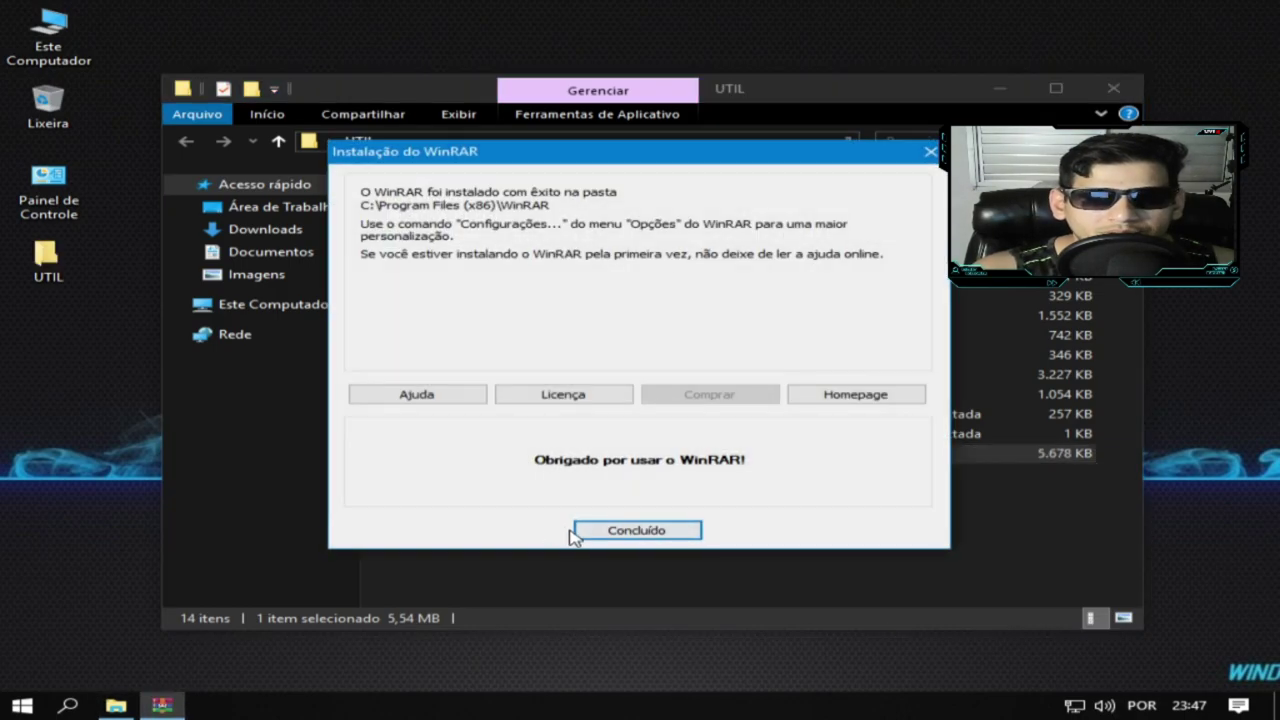
{"action": "left_click", "coordinate": [634, 533]}
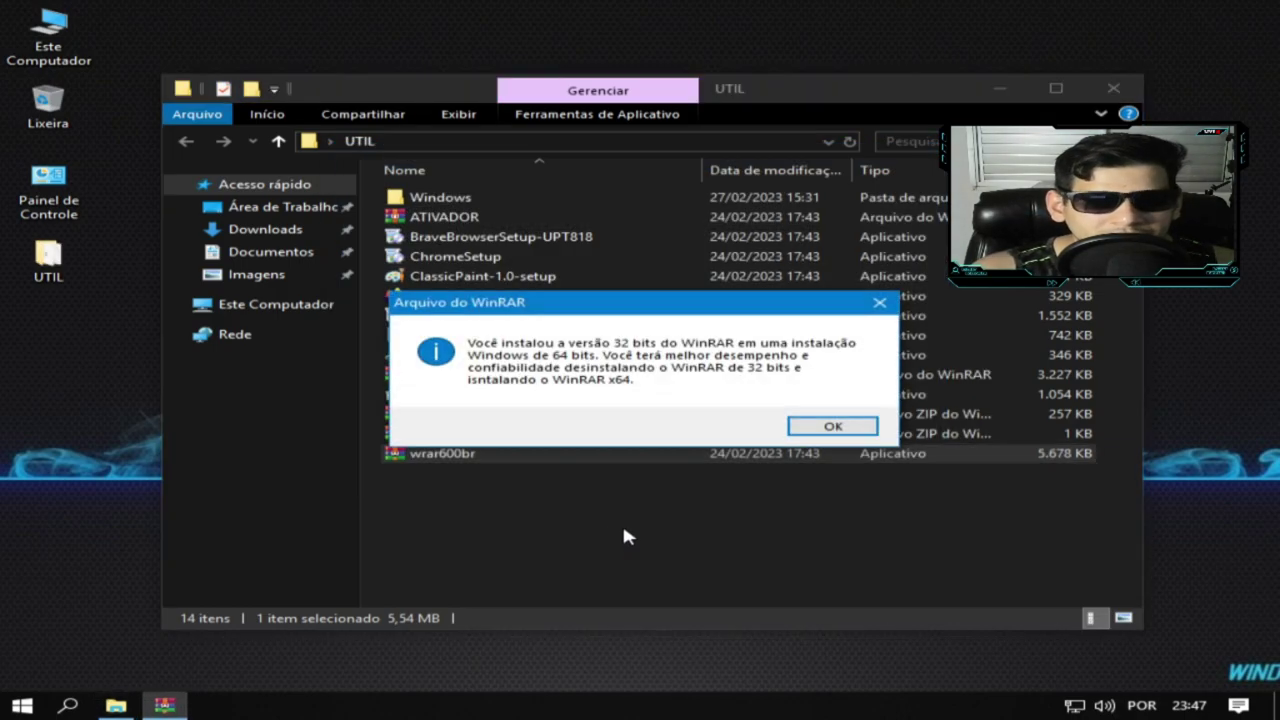
{"action": "left_click", "coordinate": [832, 426]}
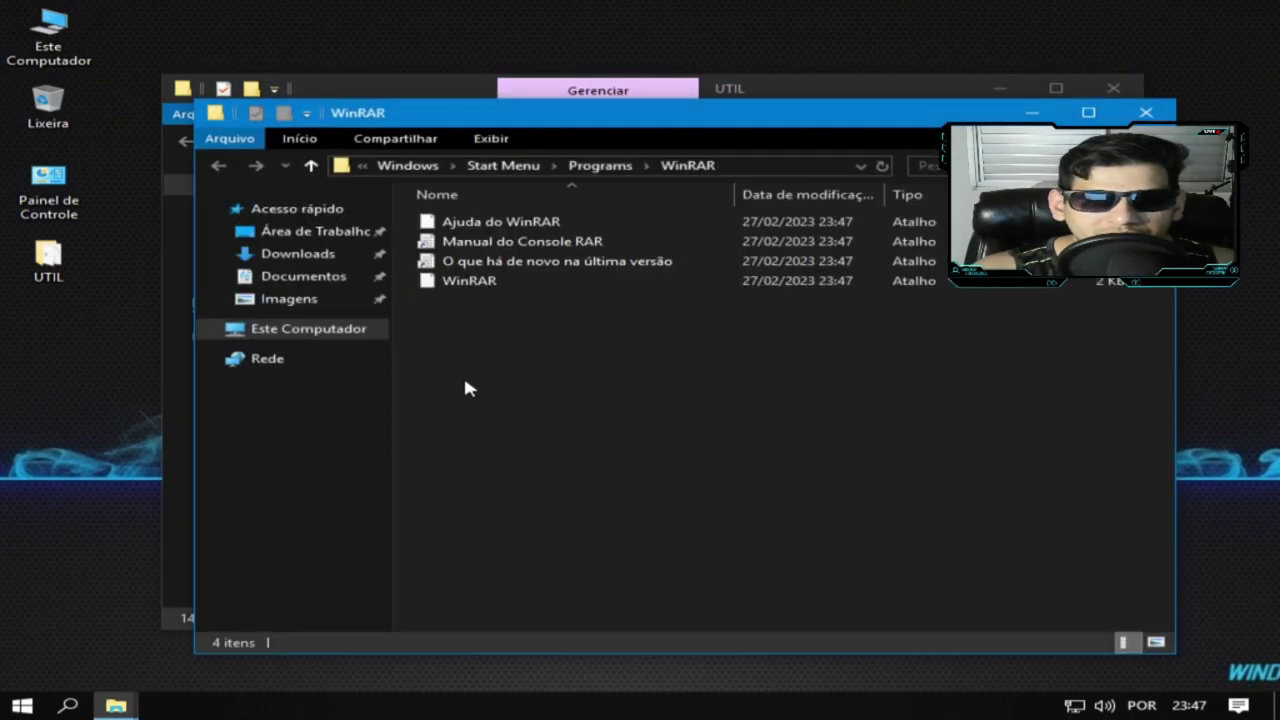
Extract the StartAllBack.v3.6.1 archive here into UTIL, approving the UAC prompt.
{"action": "right_click", "coordinate": [463, 380]}
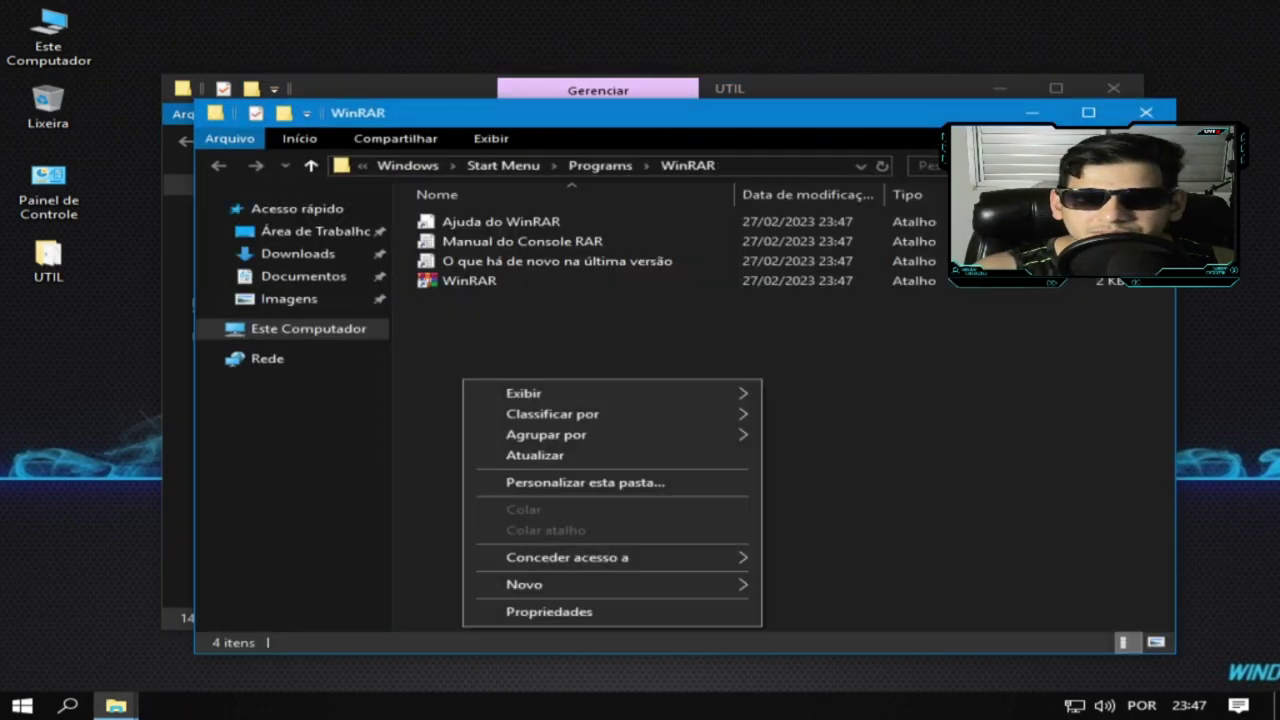
{"action": "left_click", "coordinate": [1147, 112]}
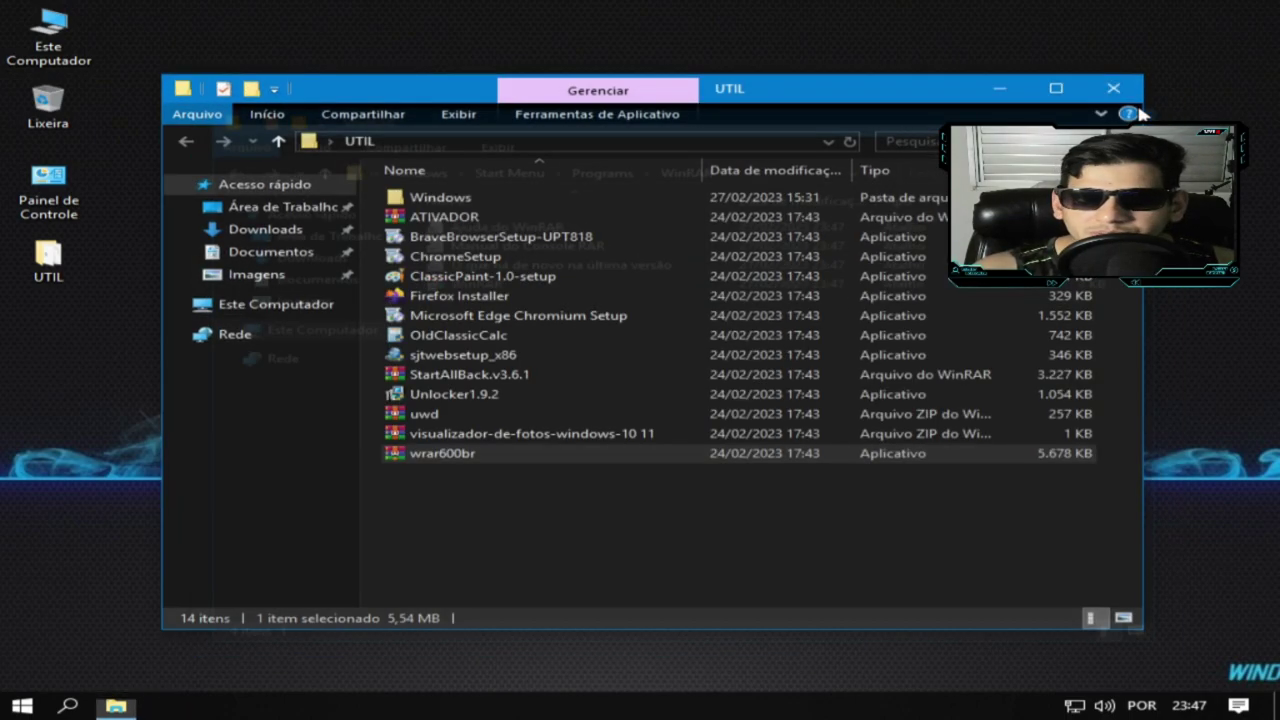
{"action": "right_click", "coordinate": [458, 380]}
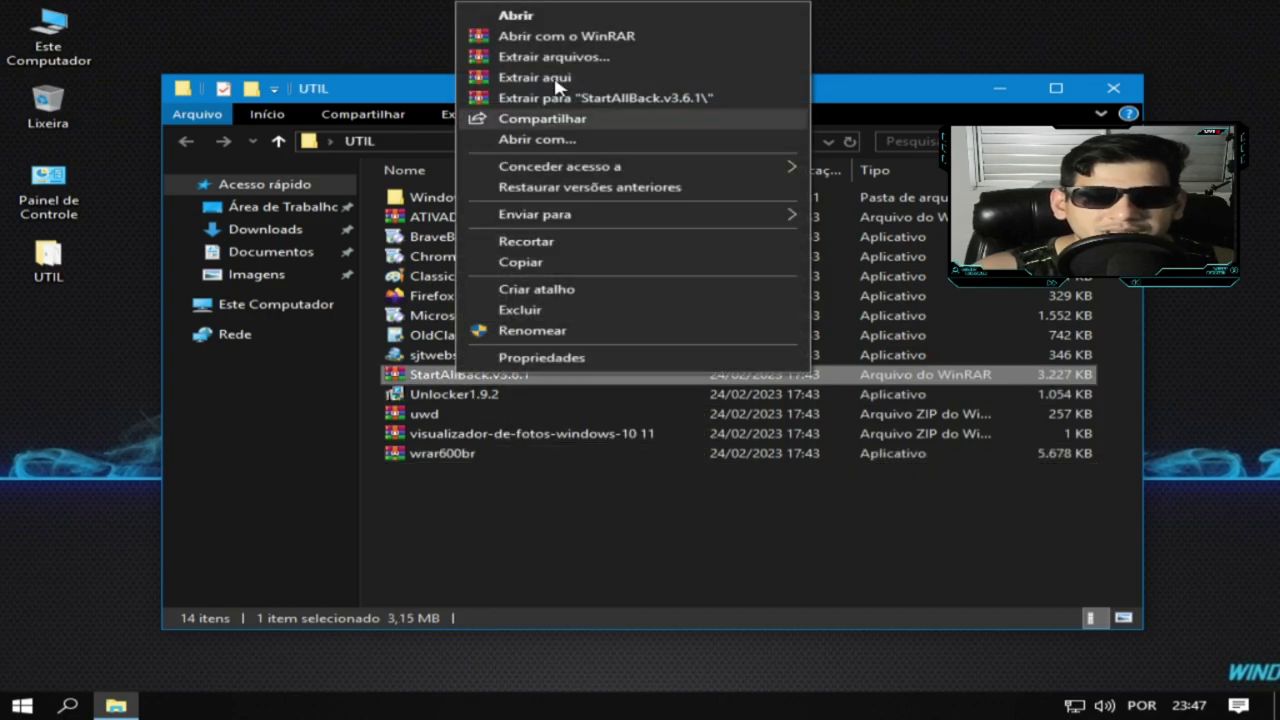
{"action": "left_click", "coordinate": [566, 78]}
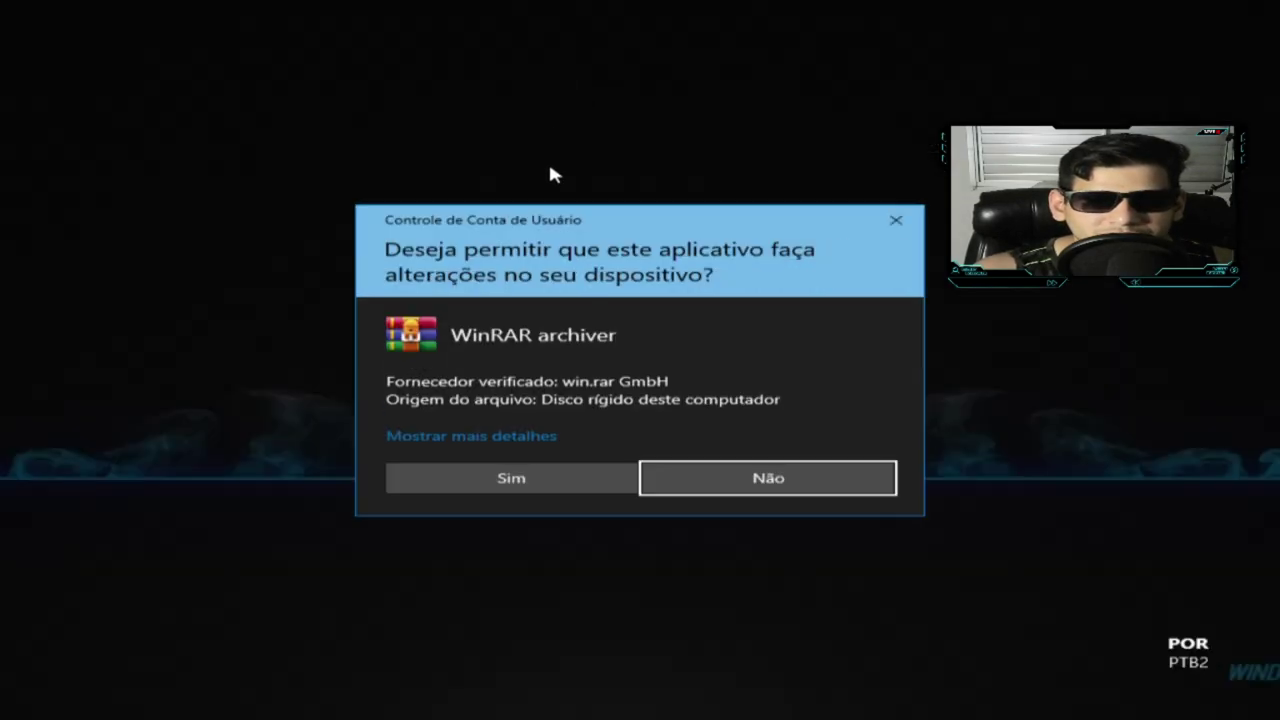
{"action": "left_click", "coordinate": [571, 478]}
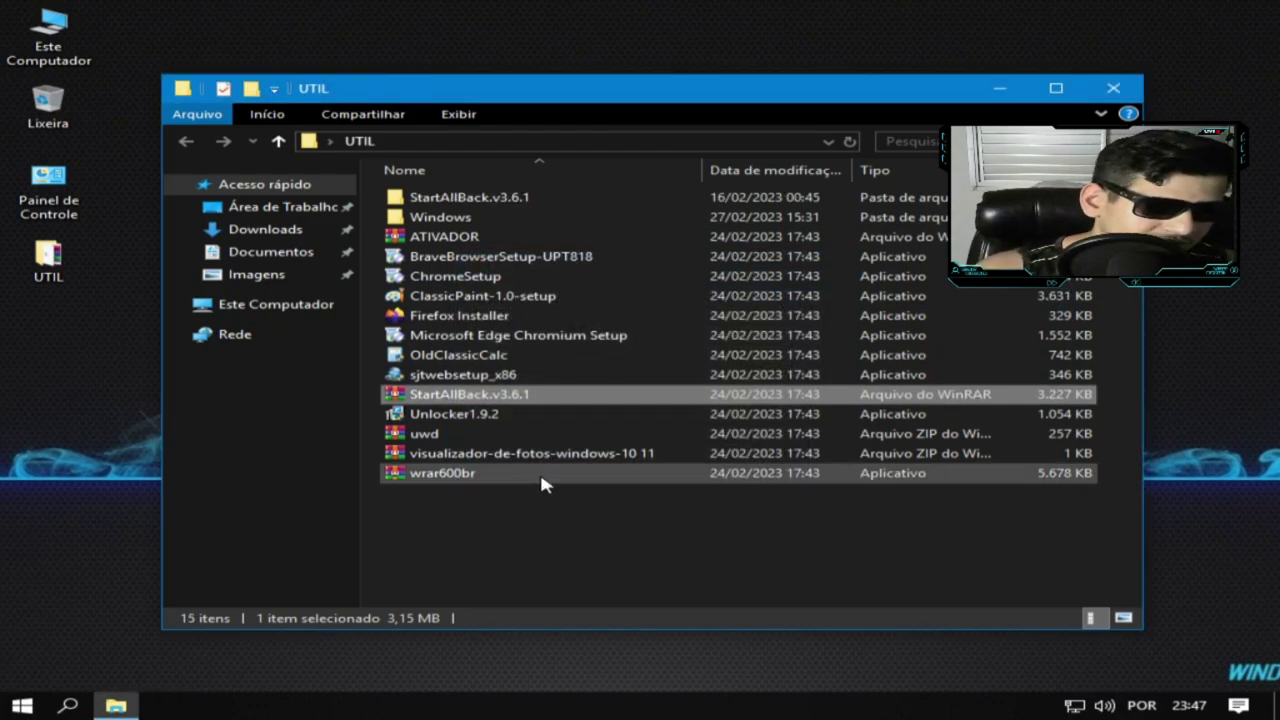
{"action": "key", "text": "super+r"}
{"action": "type", "text": "w"}
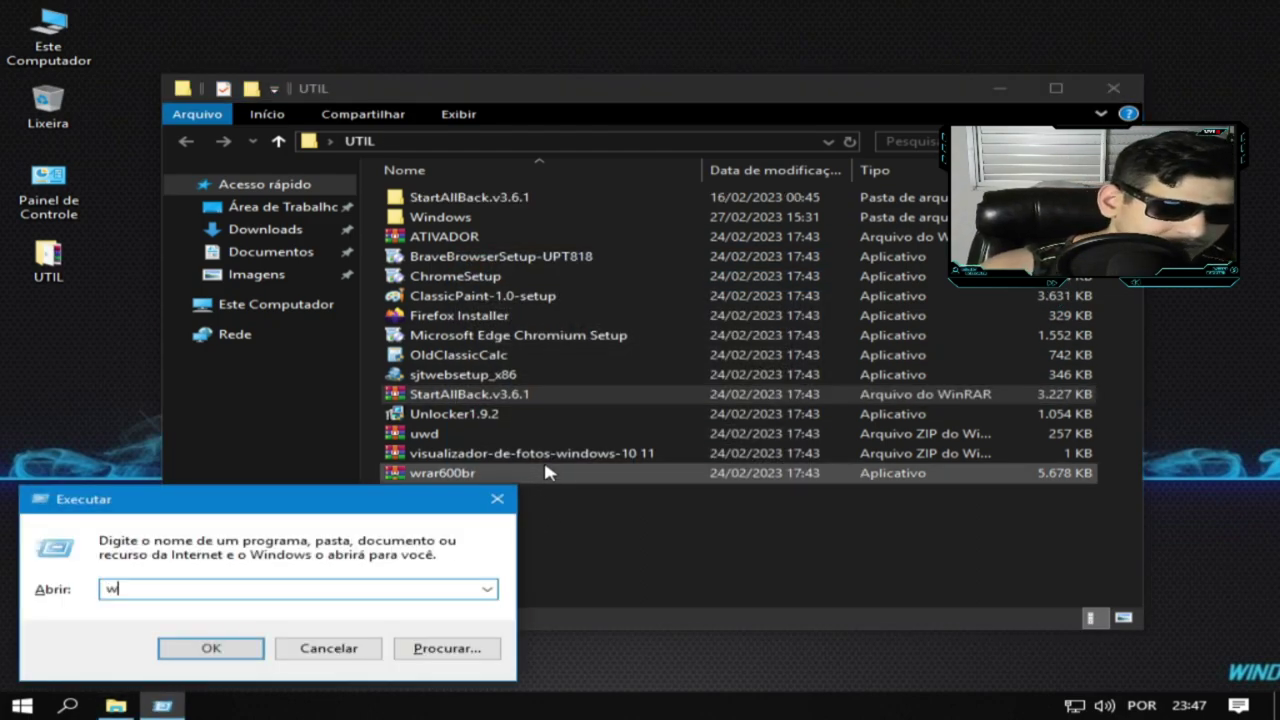
{"action": "type", "text": "inver"}
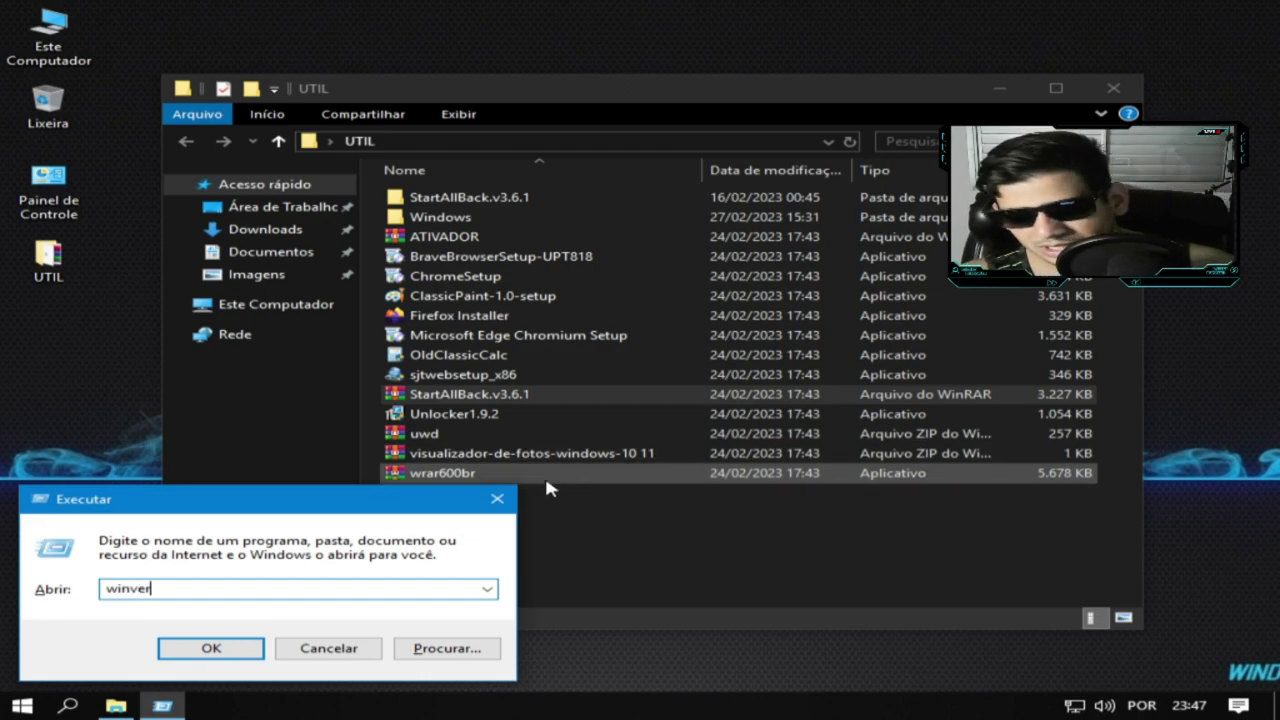
{"action": "key", "text": "Return"}
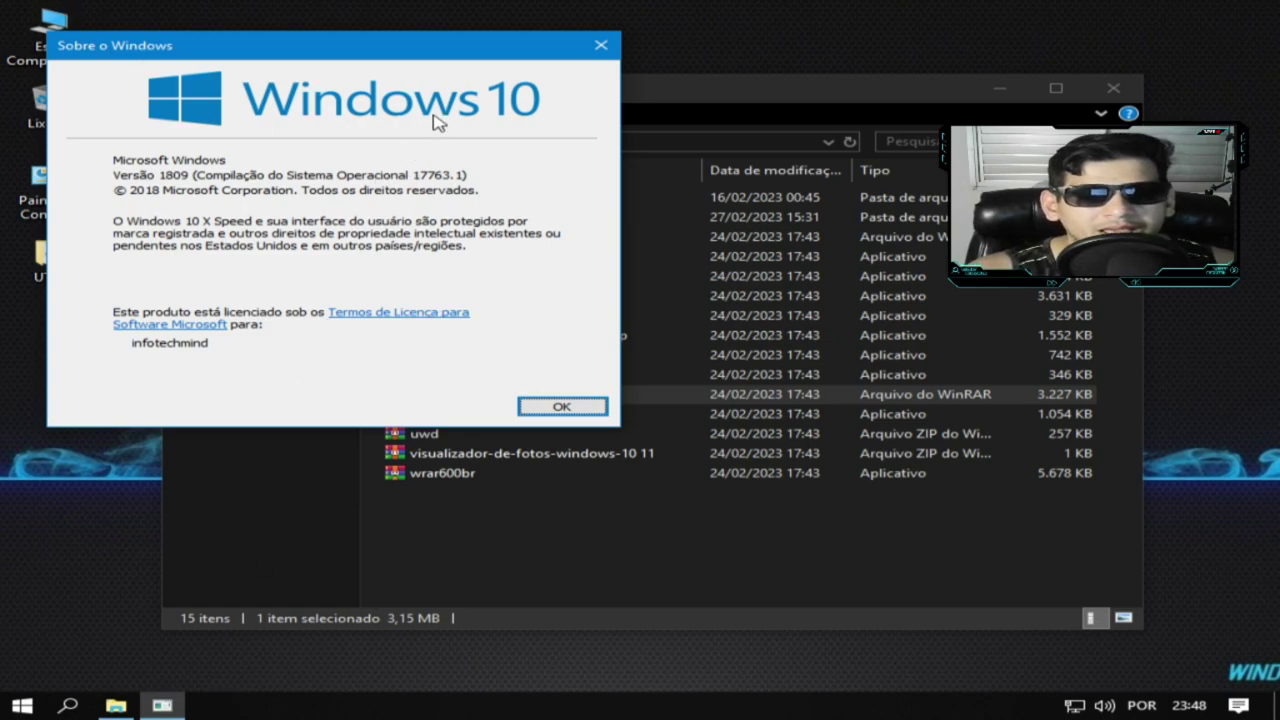
{"action": "left_click", "coordinate": [600, 47]}
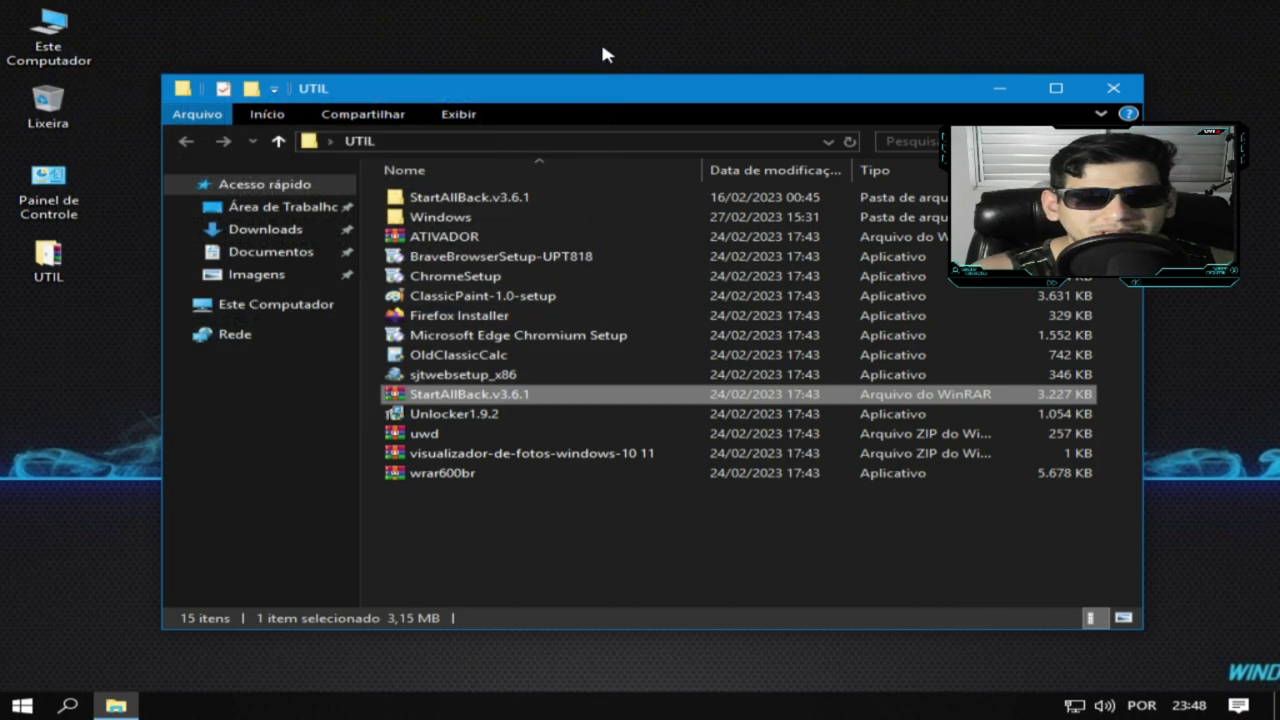
Expand the Acessórios do Windows and Facilidade de Acesso Start menu folders, then close the menu.
{"action": "left_click", "coordinate": [14, 710]}
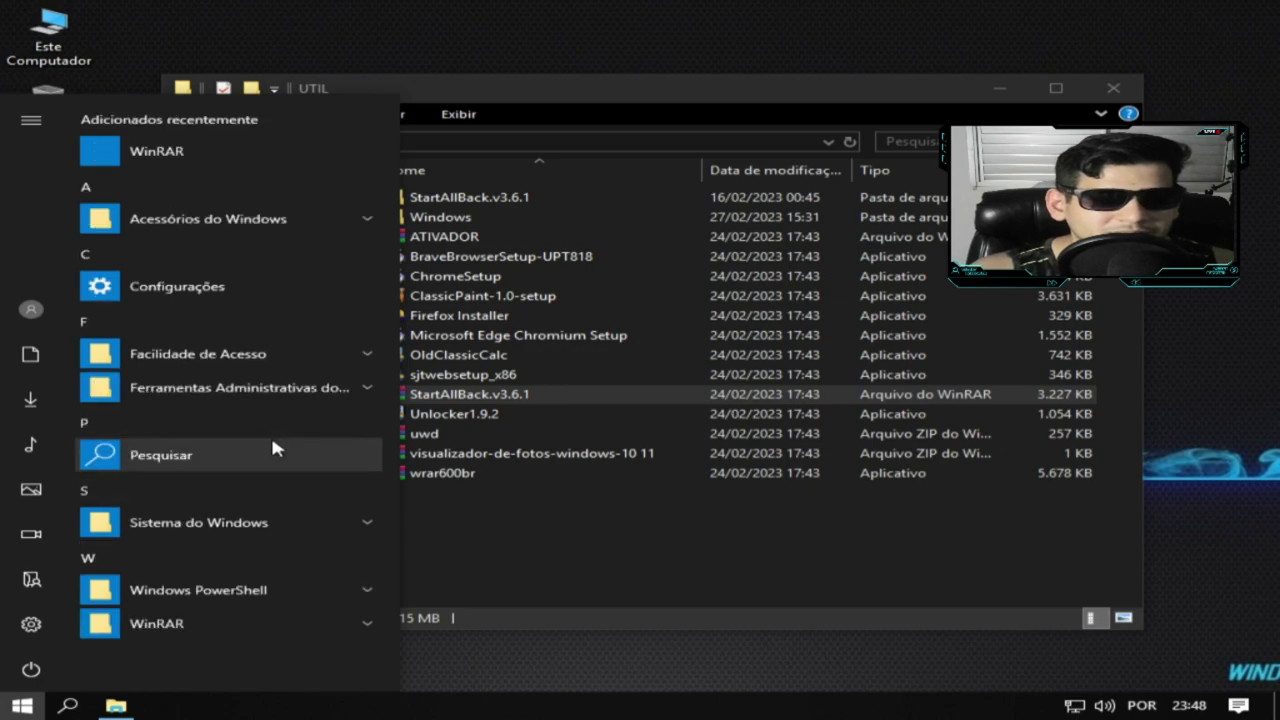
{"action": "left_click", "coordinate": [370, 218]}
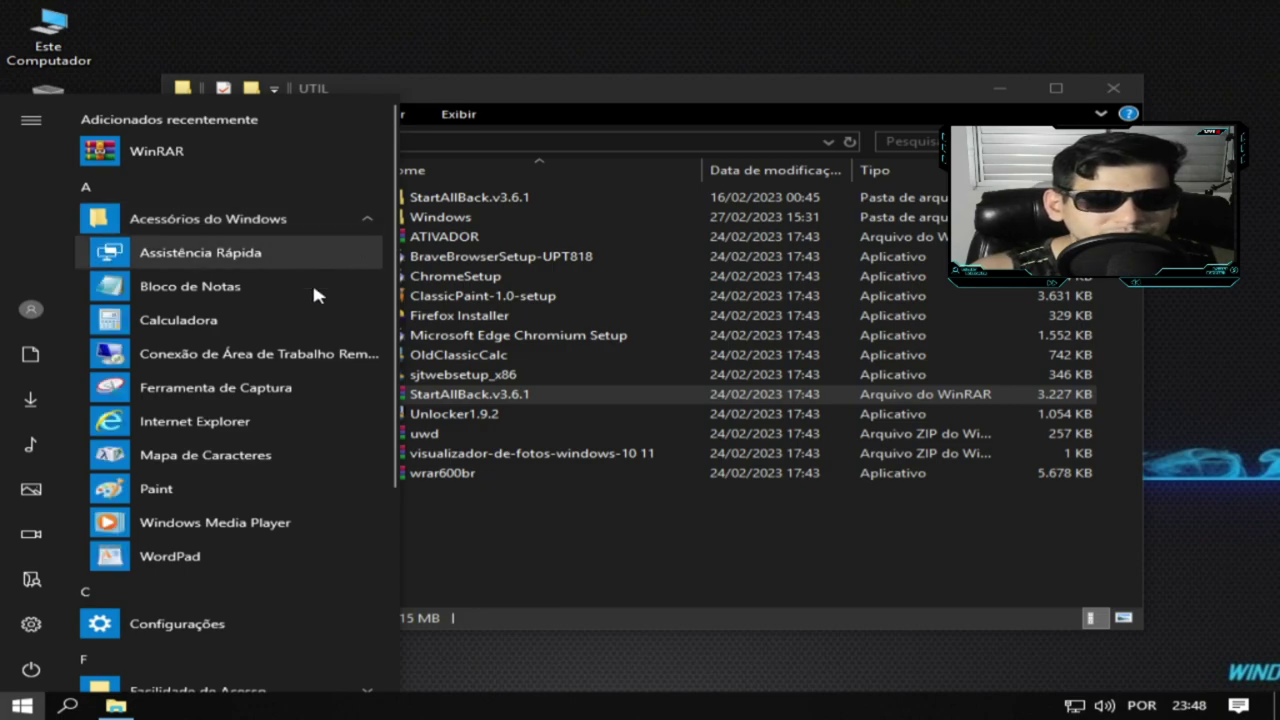
{"action": "scroll", "coordinate": [328, 405], "scroll_direction": "down", "scroll_amount": 2}
{"action": "scroll", "coordinate": [340, 410], "scroll_direction": "down", "scroll_amount": 5}
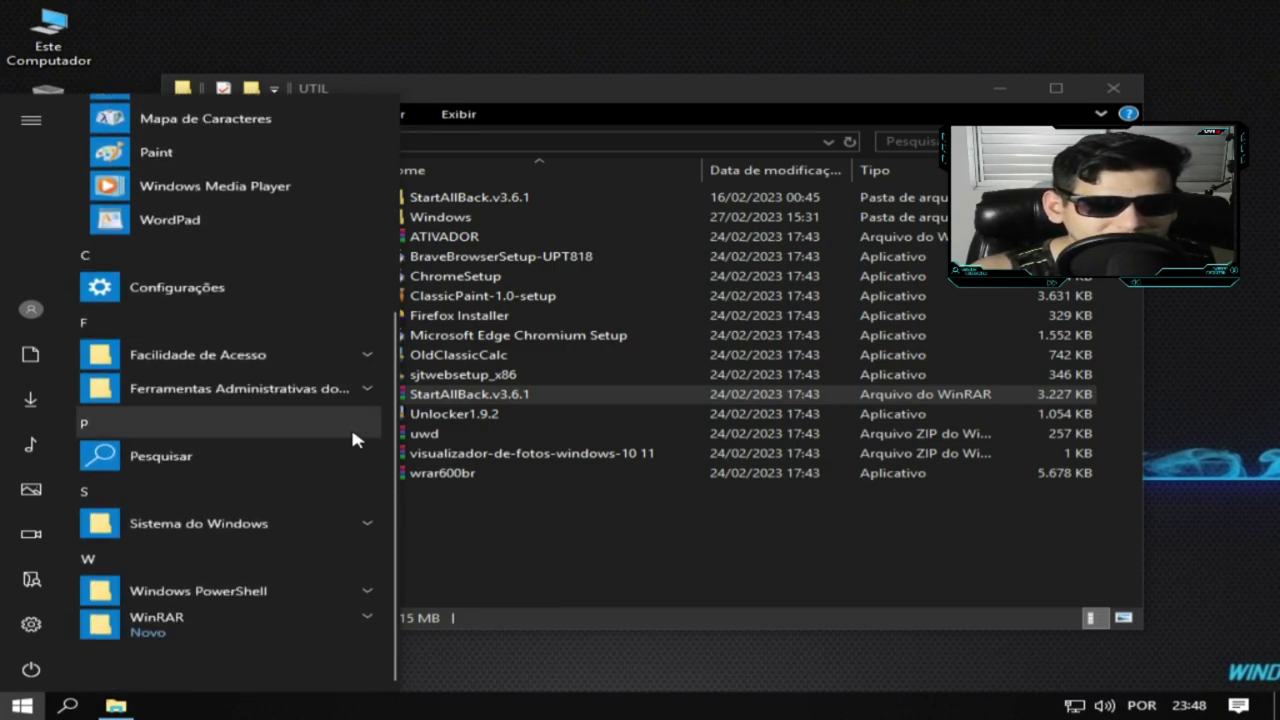
{"action": "left_click", "coordinate": [349, 356]}
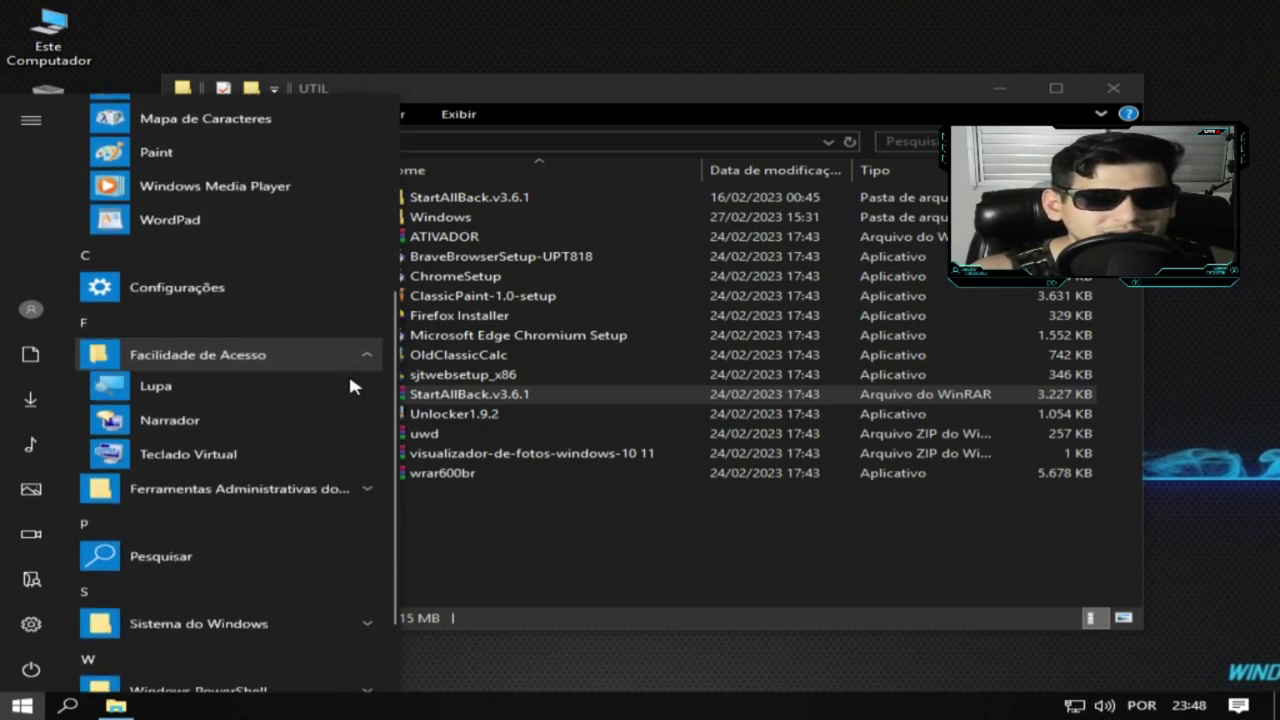
{"action": "left_click", "coordinate": [606, 522]}
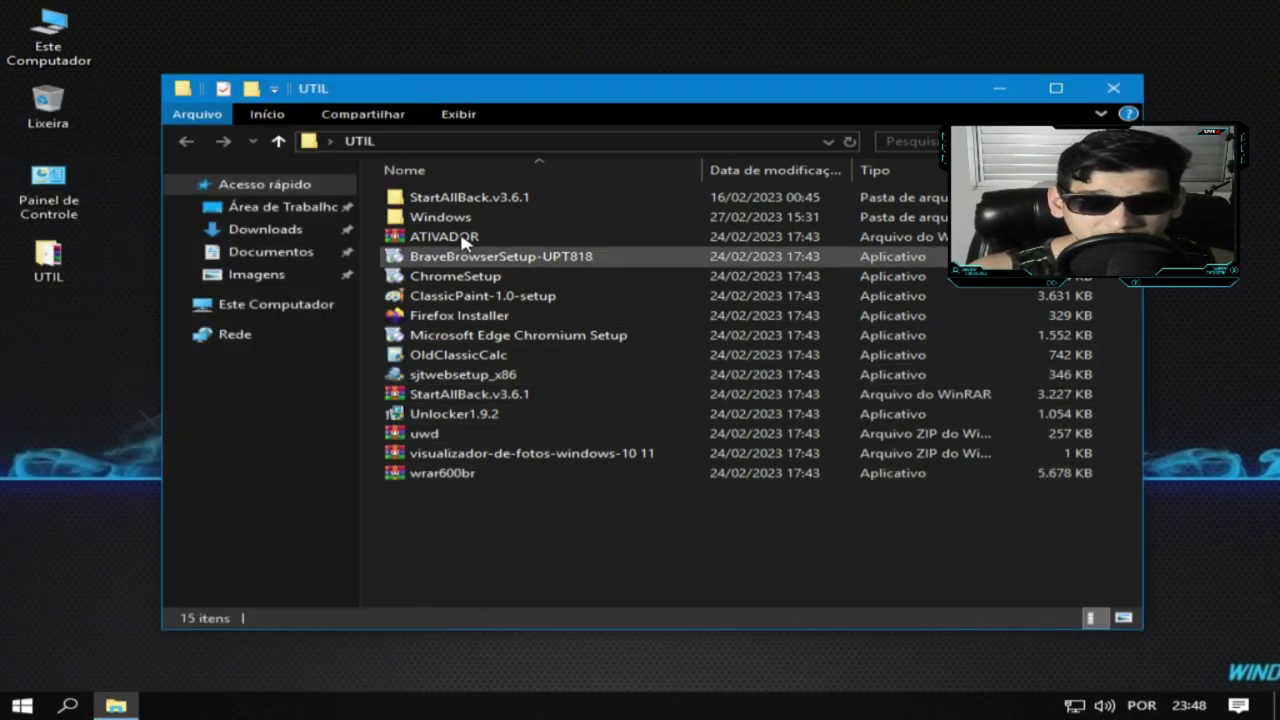
Run the INSTALL script in the StartAllBack.v3.6.1 folder and approve the UAC prompt.
{"action": "double_click", "coordinate": [480, 198]}
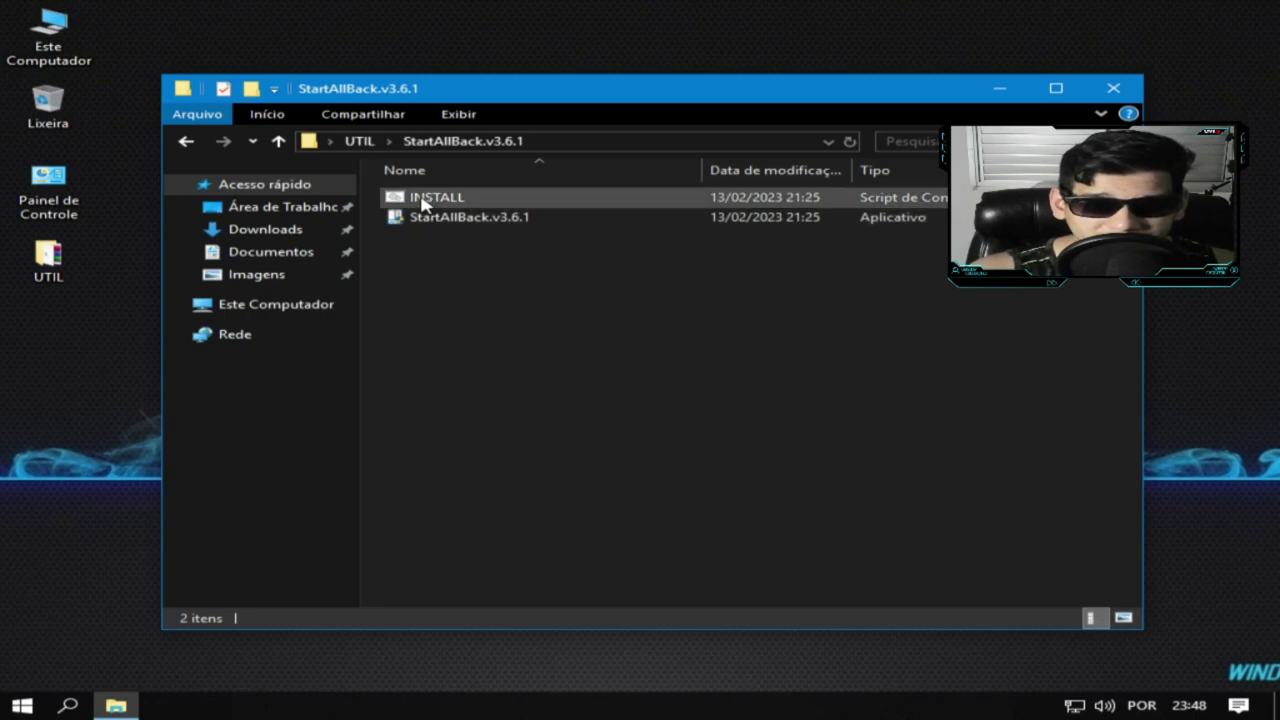
{"action": "double_click", "coordinate": [425, 204]}
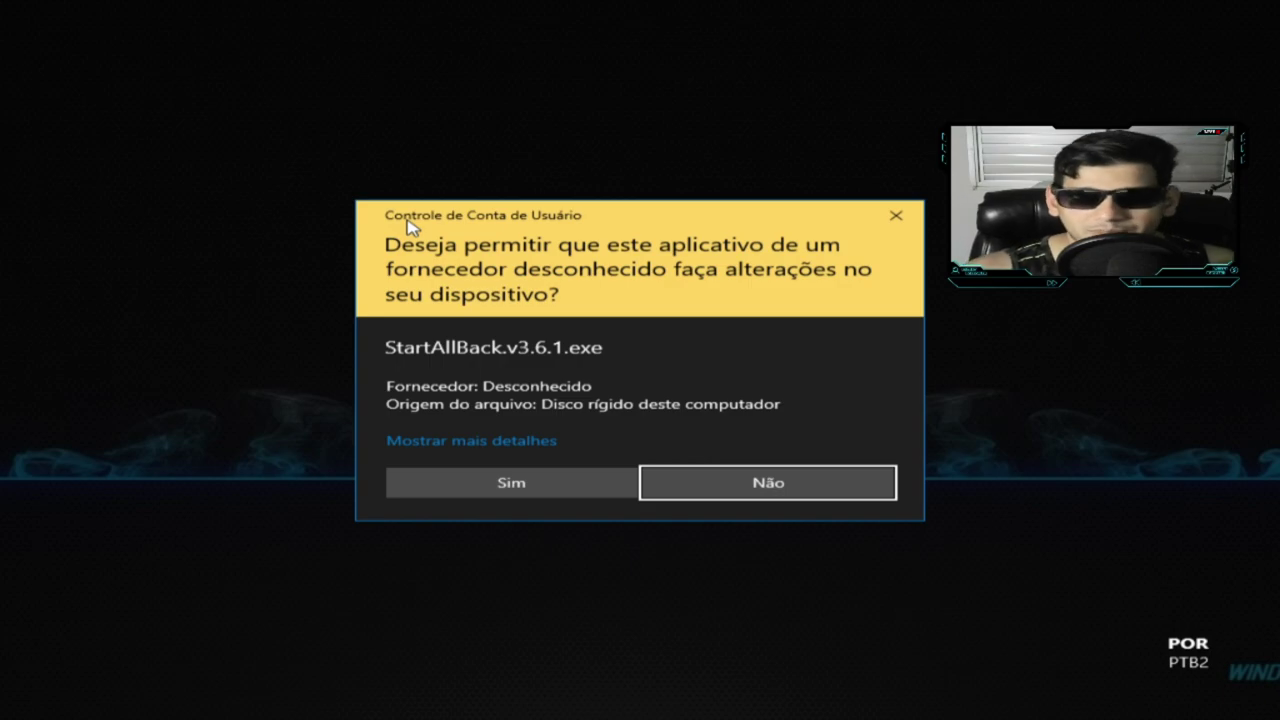
{"action": "left_click", "coordinate": [509, 490]}
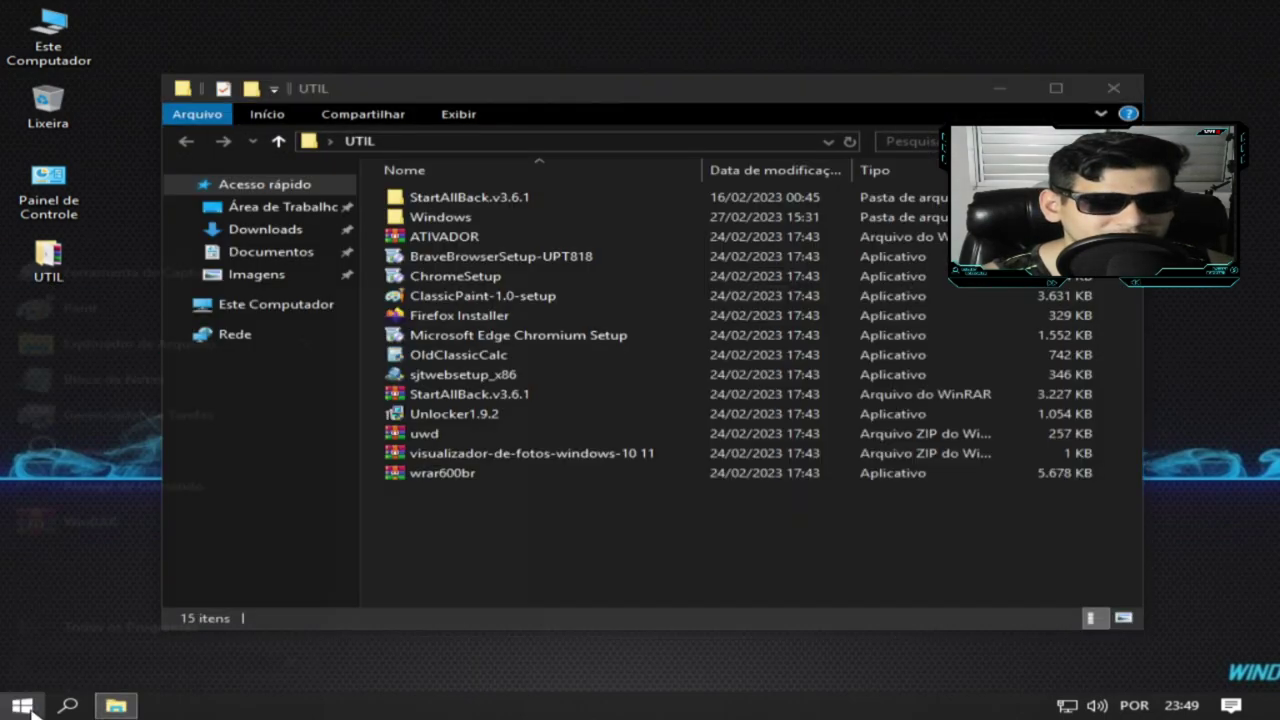
Open the new StartAllBack Start menu listing Paint, Bloco de Notas, WinRAR and Configurações.
{"action": "left_click", "coordinate": [30, 710]}
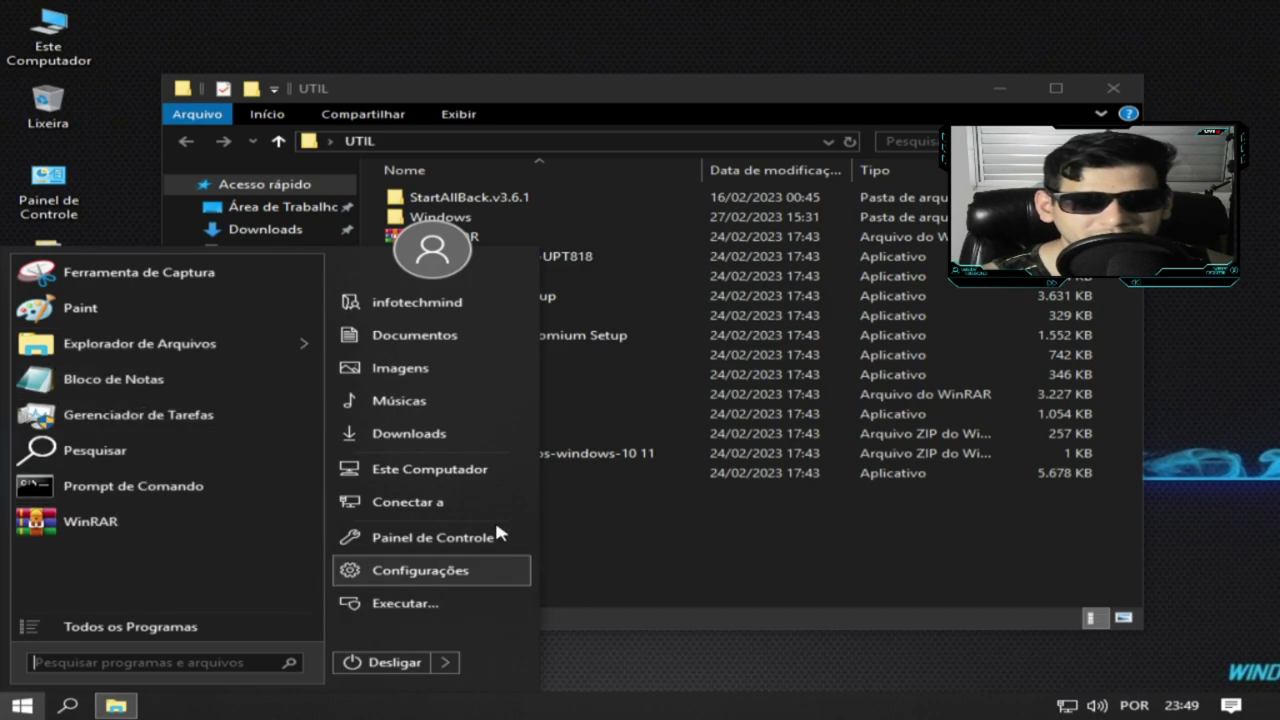
Browse to C:\Arquivos de Programas (x86)\StartIsBack and launch StartIsBackCfg.
{"action": "left_click", "coordinate": [603, 543]}
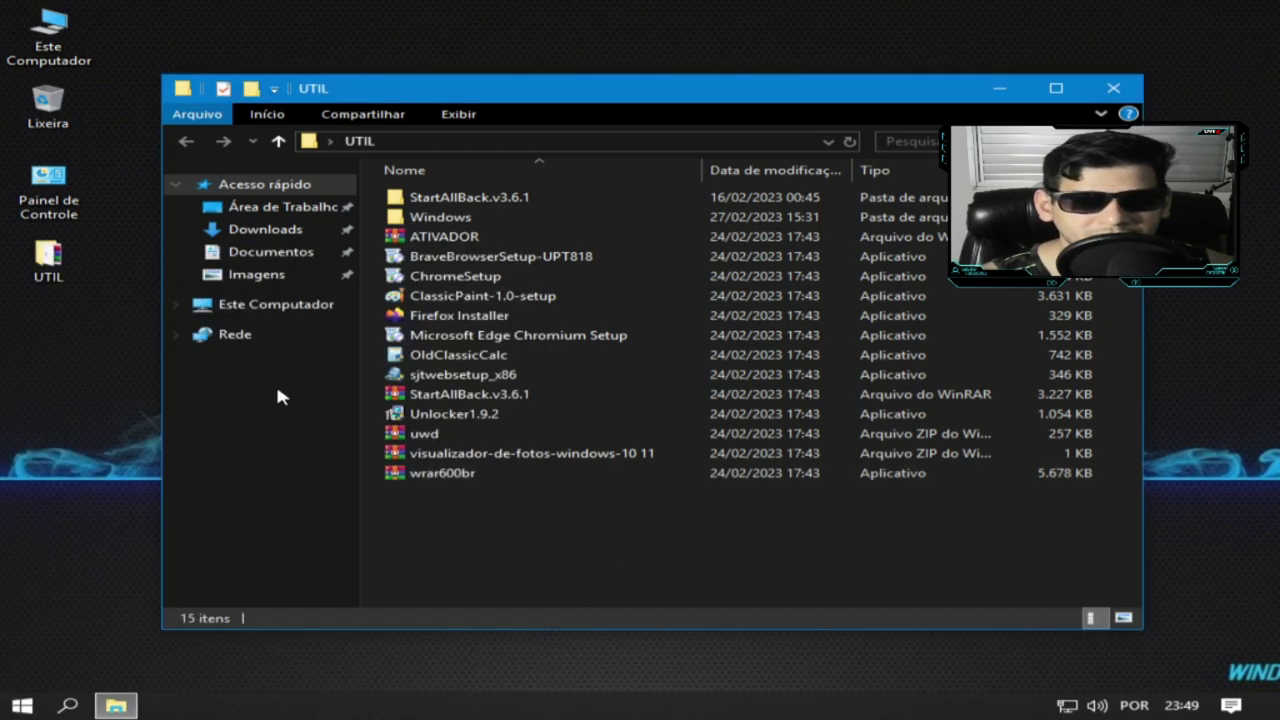
{"action": "left_click", "coordinate": [270, 305]}
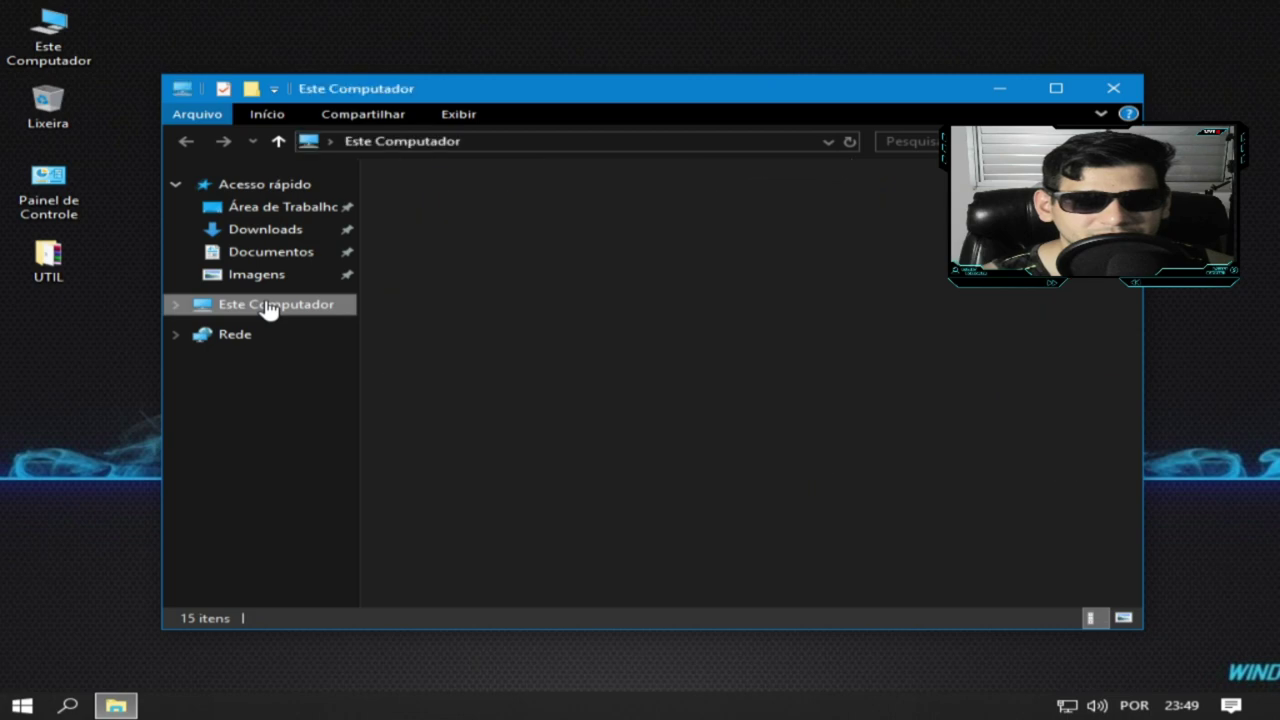
{"action": "double_click", "coordinate": [637, 460]}
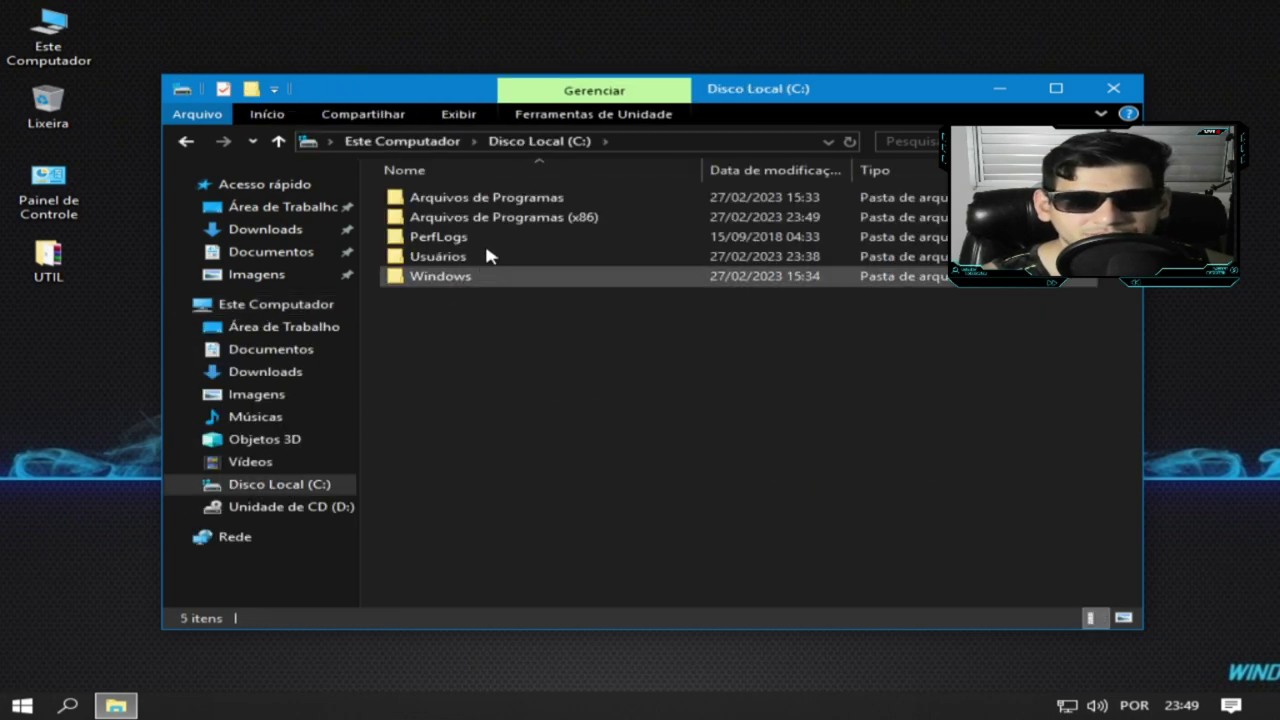
{"action": "double_click", "coordinate": [529, 217]}
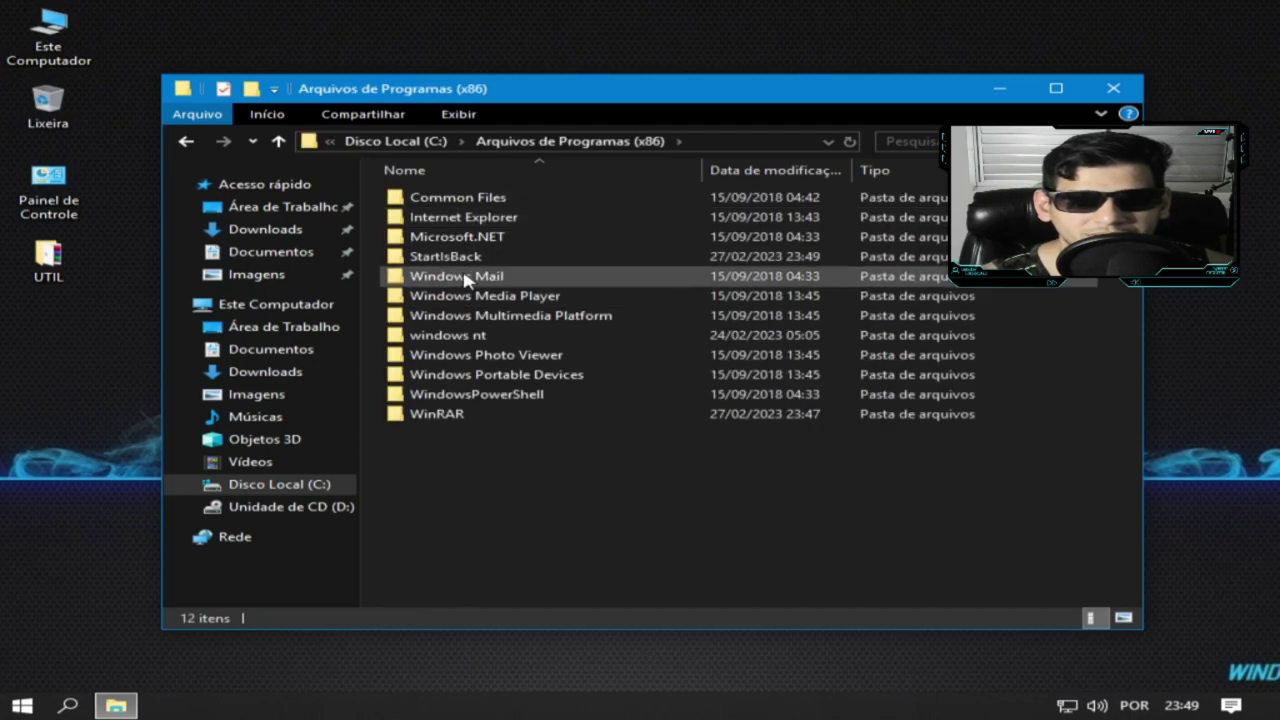
{"action": "double_click", "coordinate": [465, 256]}
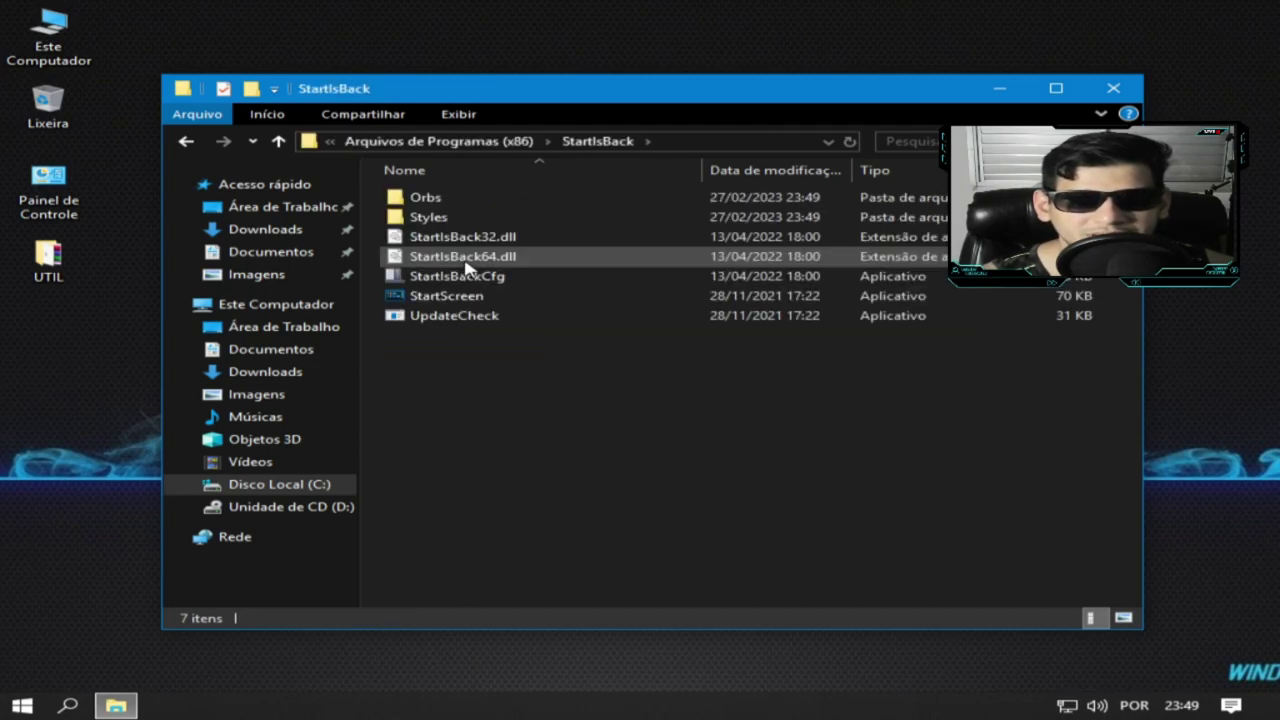
{"action": "double_click", "coordinate": [457, 279]}
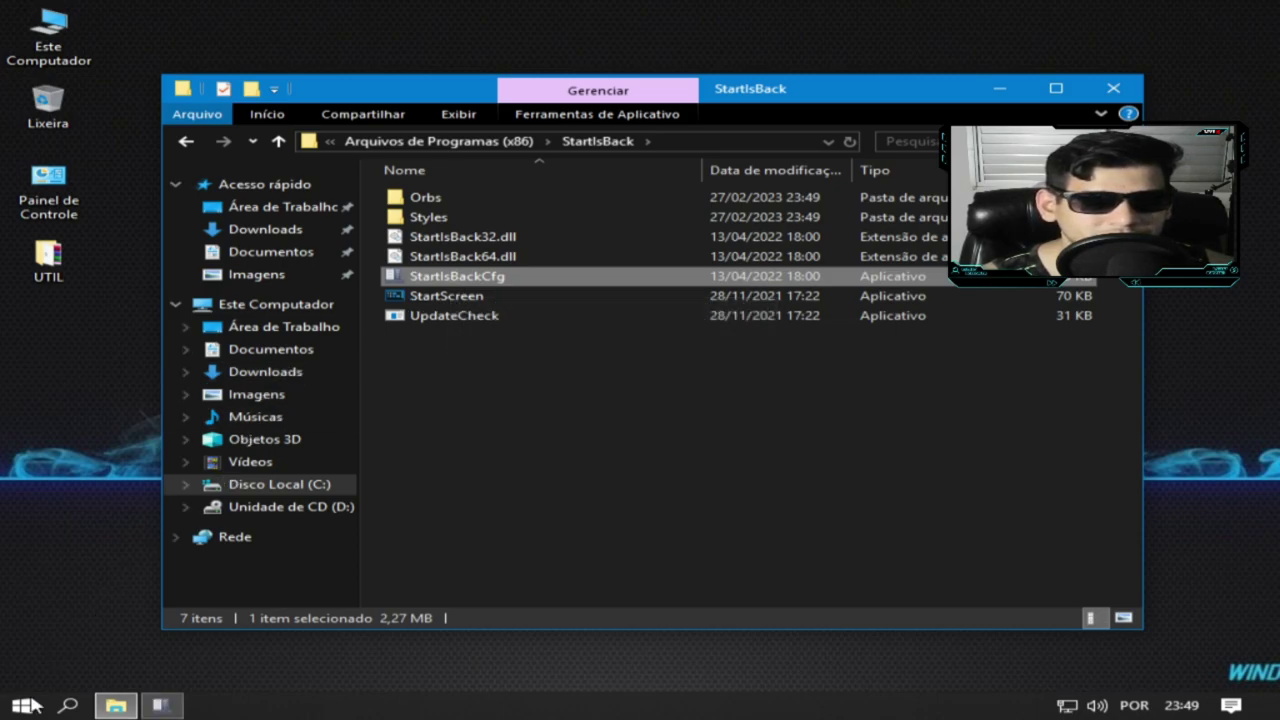
{"action": "left_click", "coordinate": [44, 193]}
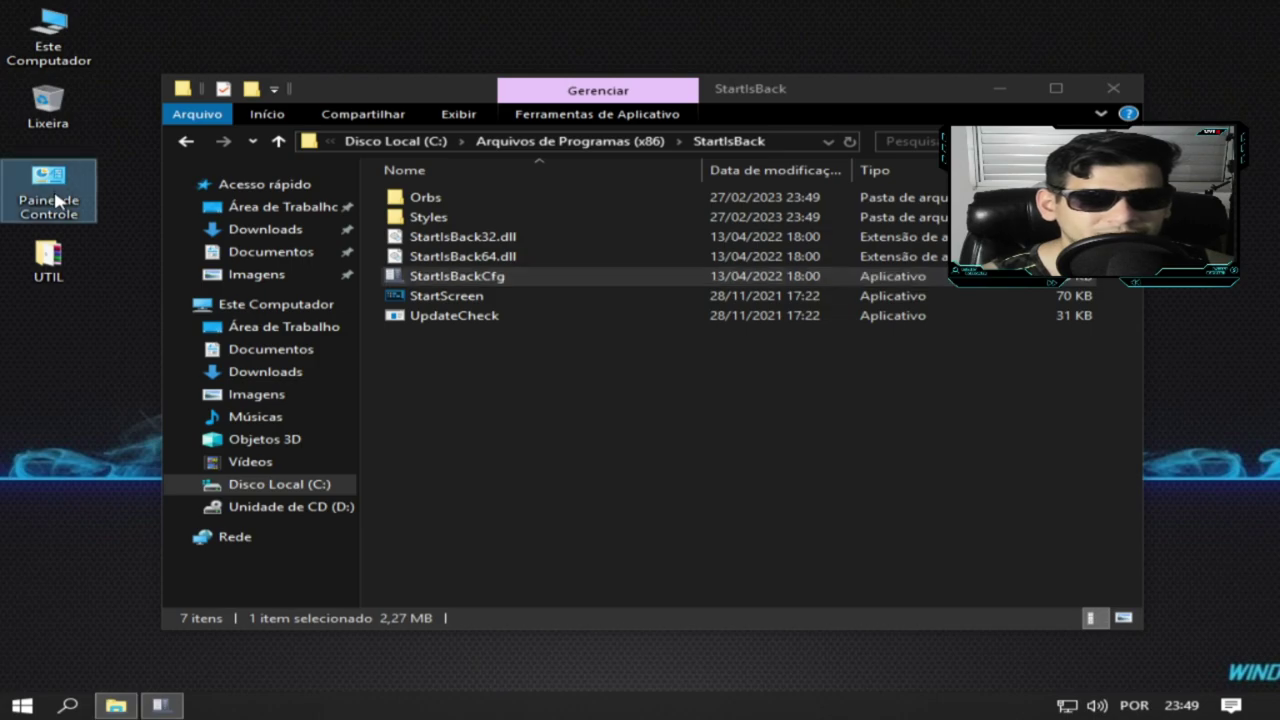
Check Programas e Recursos (StartIsBack++, WinRAR 6.00) and the empty installed-updates list.
{"action": "double_click", "coordinate": [57, 201]}
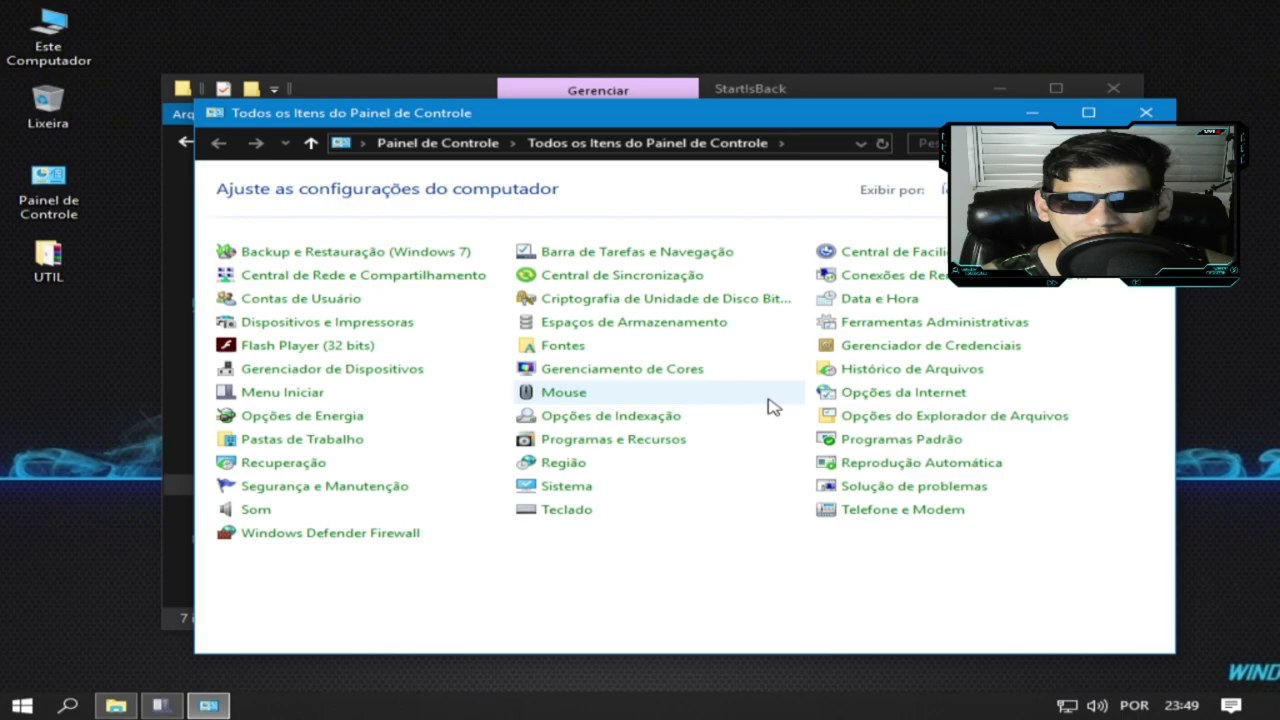
{"action": "left_click", "coordinate": [597, 442]}
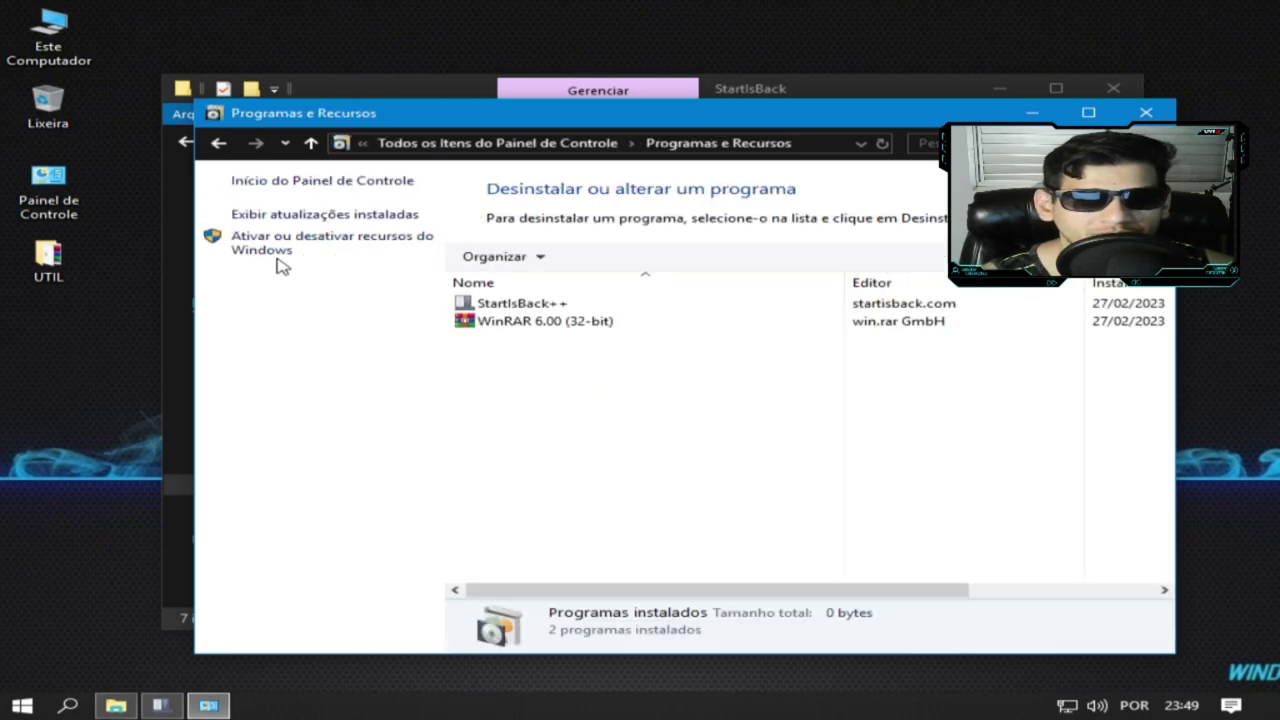
{"action": "left_click", "coordinate": [315, 215]}
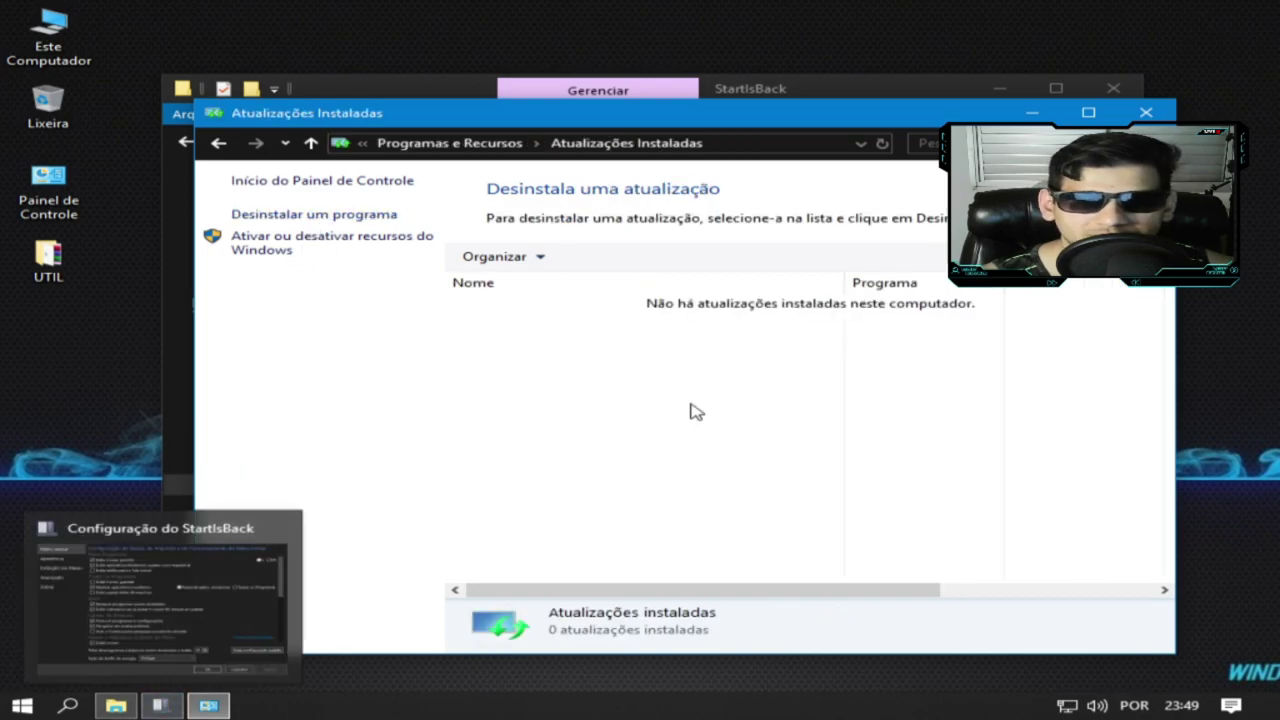
Apply the shamrock Start button style on the Aparência page.
{"action": "left_click", "coordinate": [163, 706]}
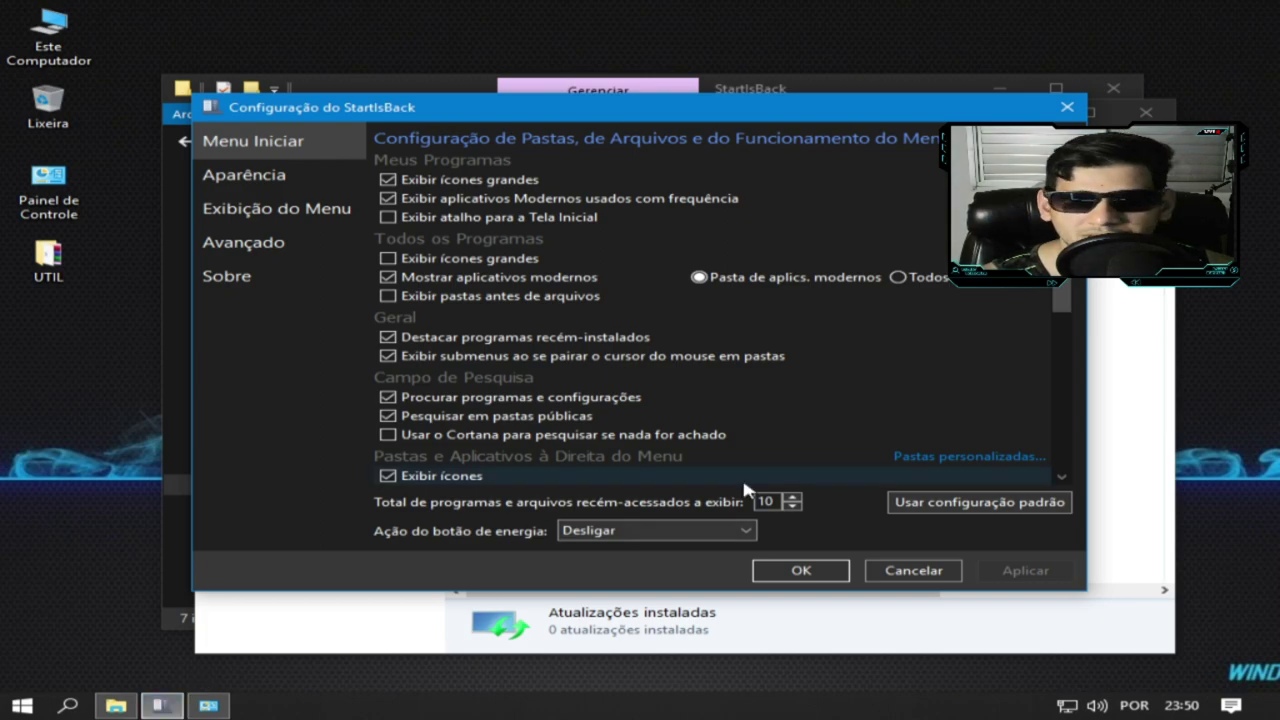
{"action": "left_click", "coordinate": [266, 178]}
{"action": "left_click", "coordinate": [494, 380]}
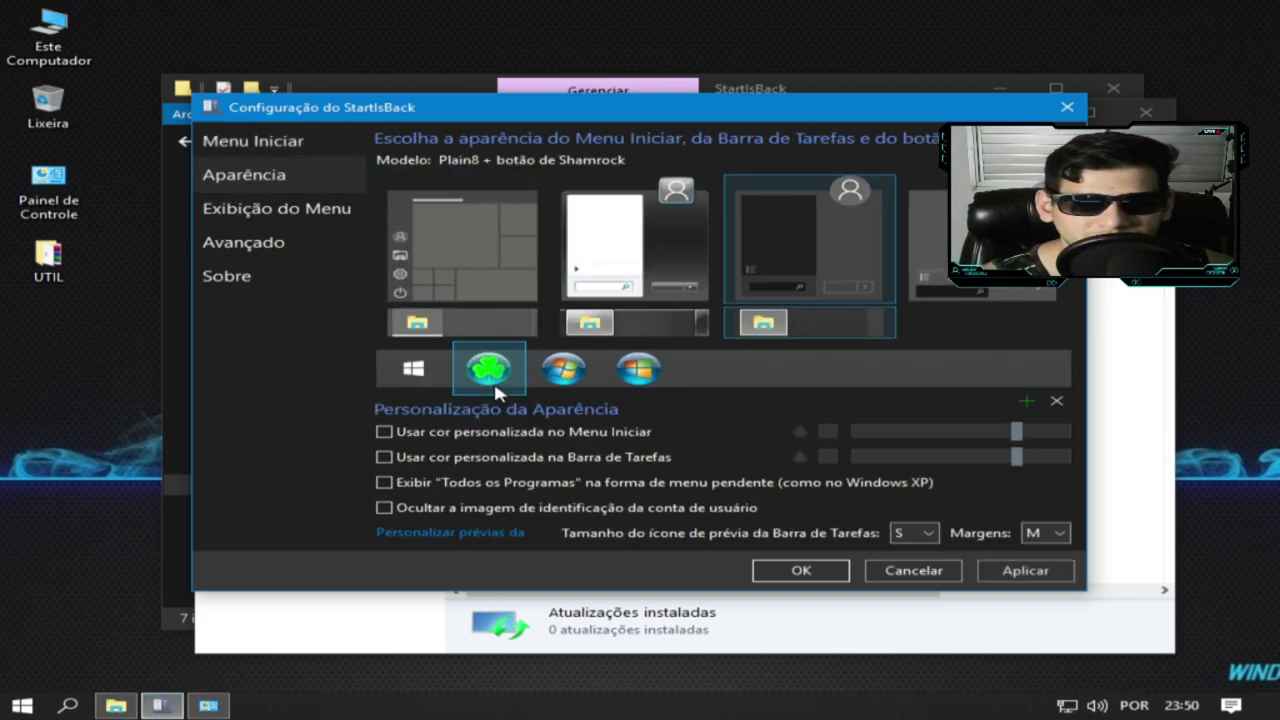
{"action": "left_click", "coordinate": [1043, 572]}
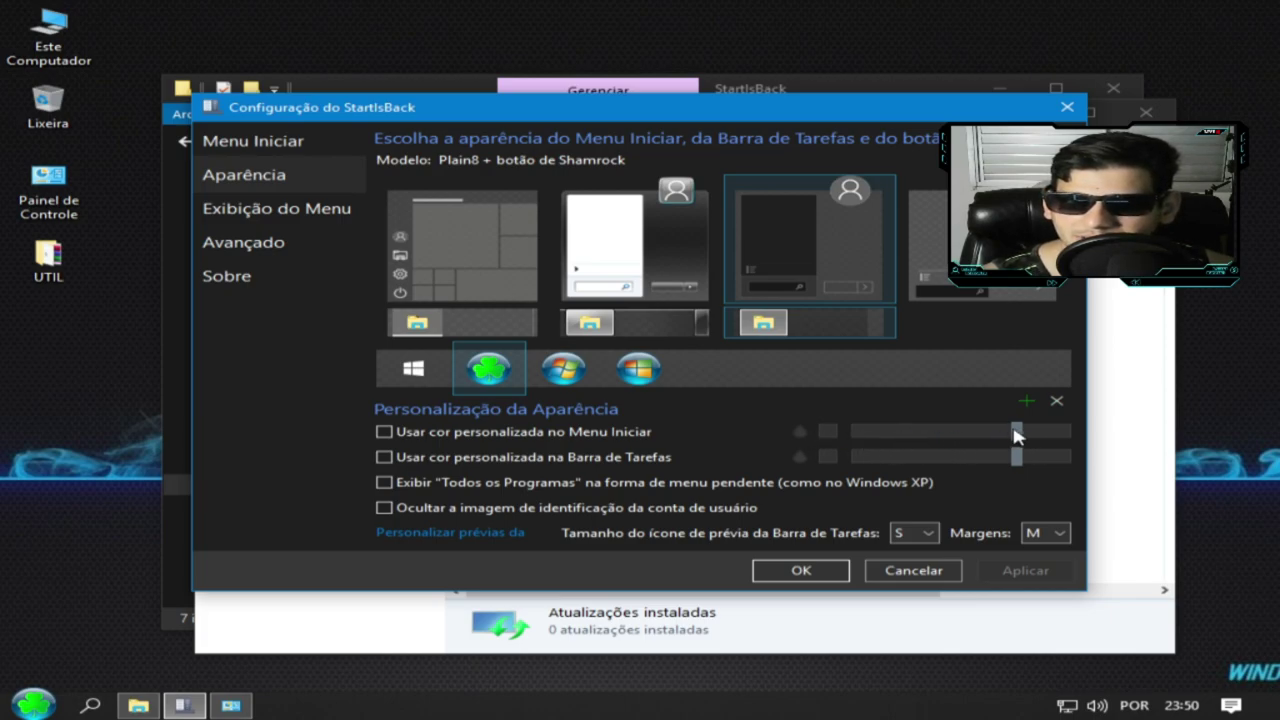
Enable custom Start menu and taskbar colours and lower the Start menu transparency slider.
{"action": "left_click", "coordinate": [380, 430]}
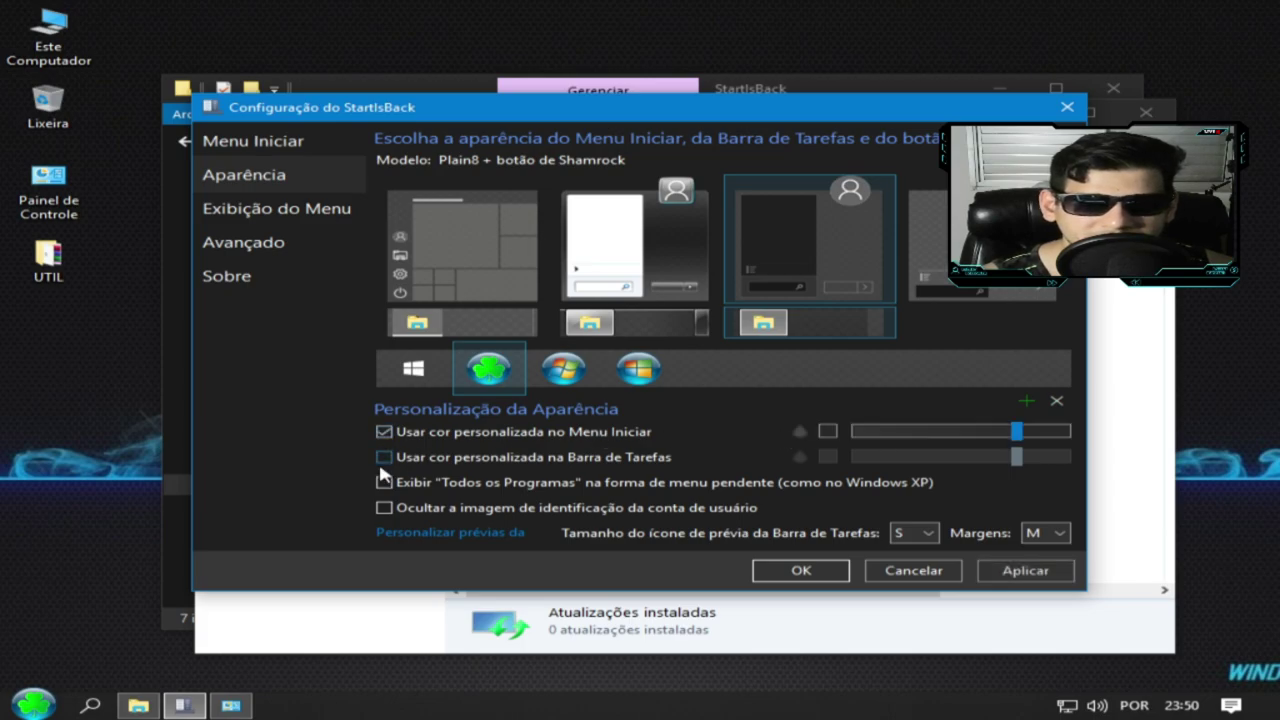
{"action": "left_click", "coordinate": [382, 457]}
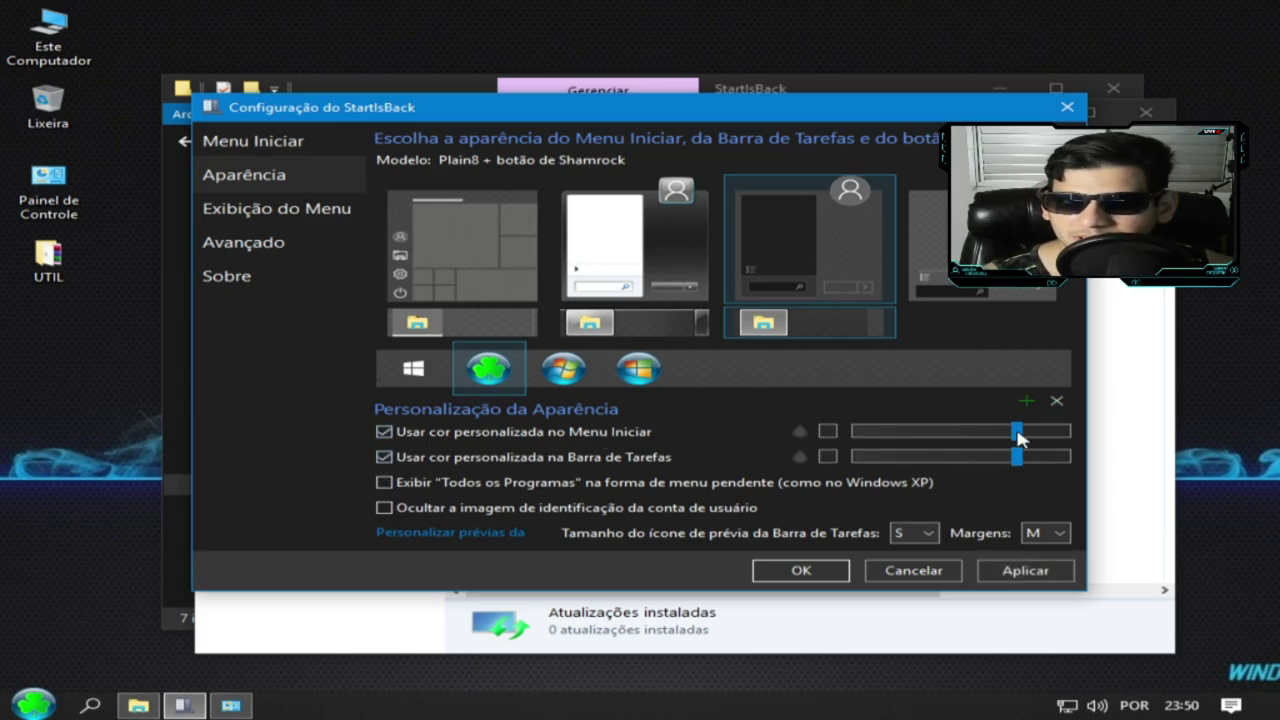
{"action": "left_click_drag", "start_coordinate": [1021, 437], "coordinate": [835, 472]}
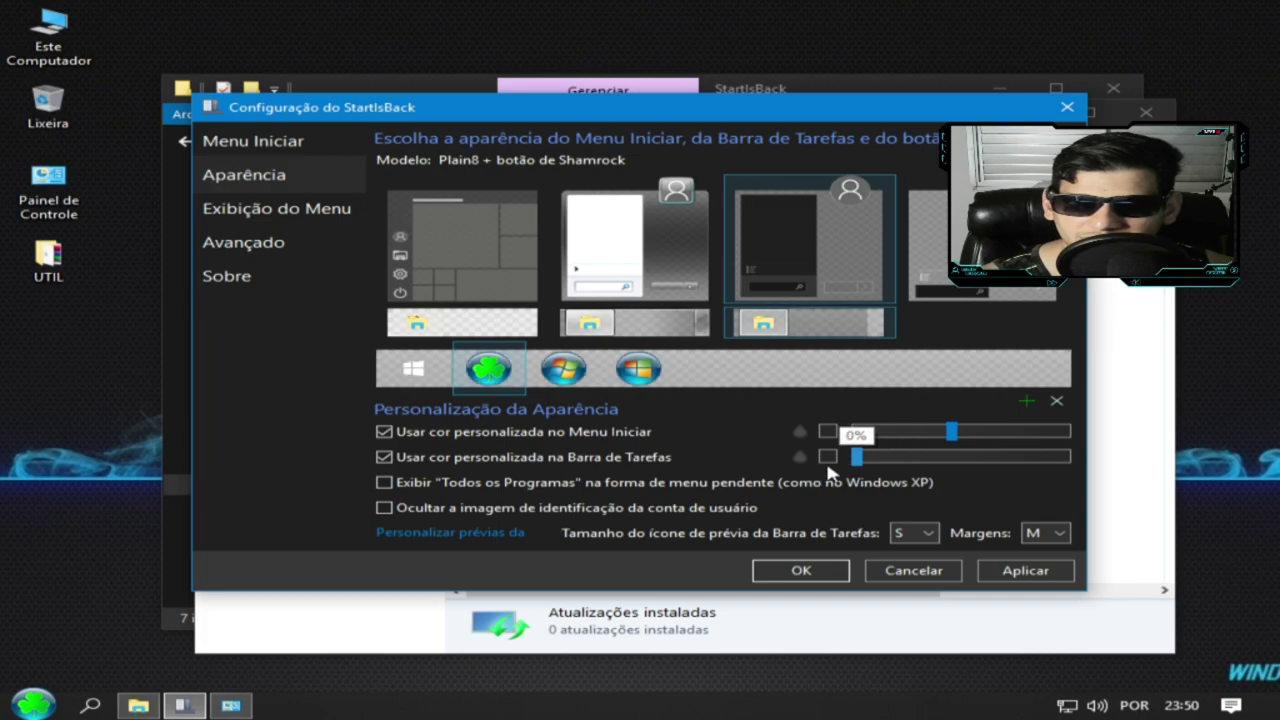
Apply the colour settings, make the taskbar Transparente, adjust its opacity and preview Start.
{"action": "left_click", "coordinate": [1025, 571]}
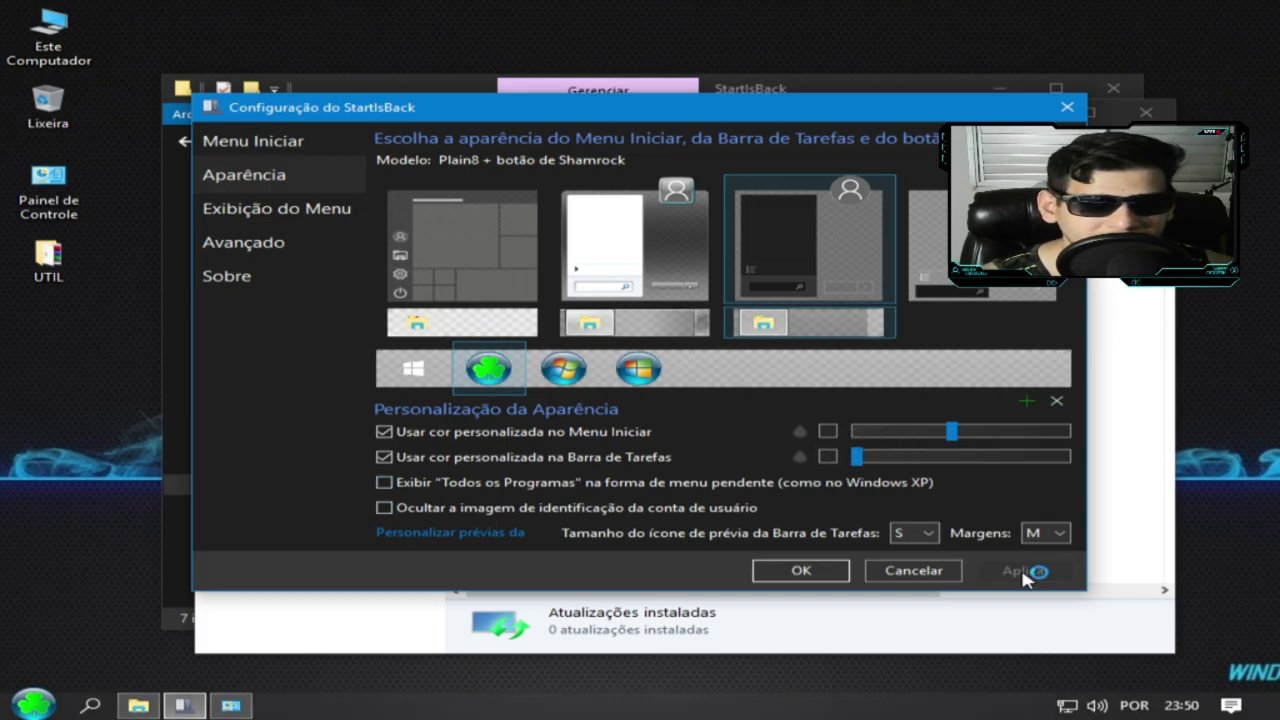
{"action": "left_click", "coordinate": [804, 458]}
{"action": "left_click", "coordinate": [827, 480]}
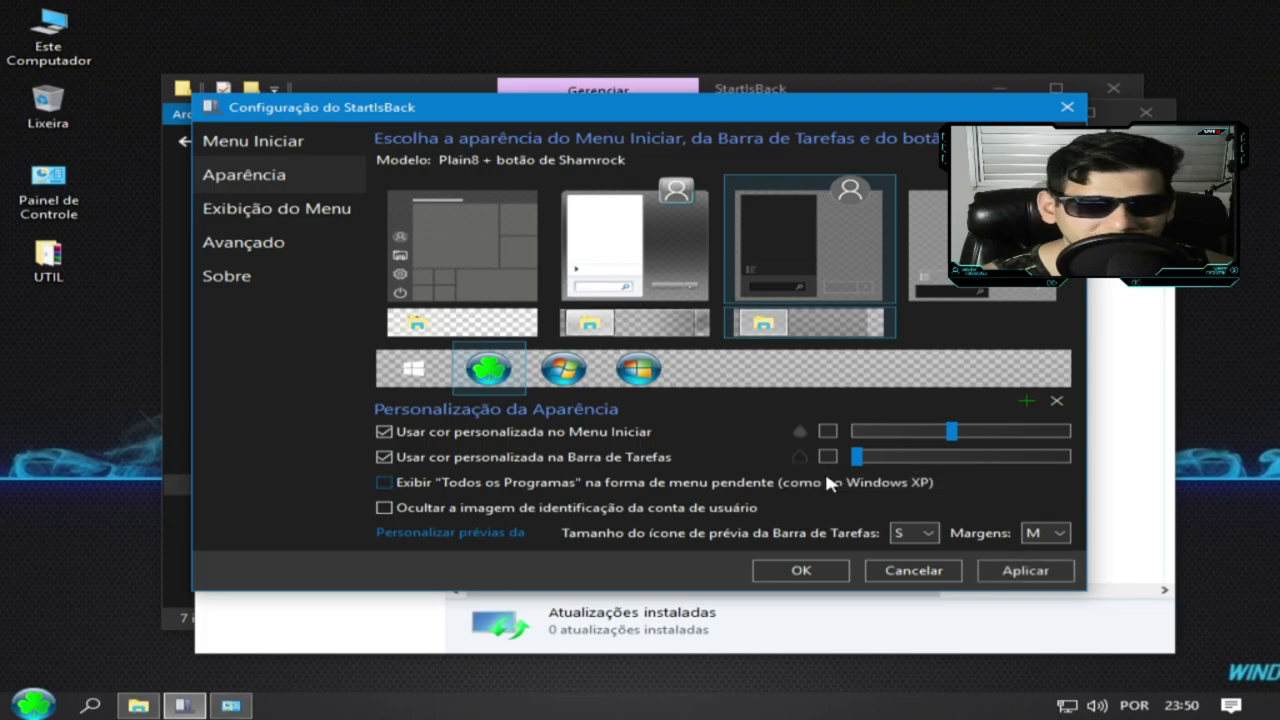
{"action": "left_click", "coordinate": [1005, 578]}
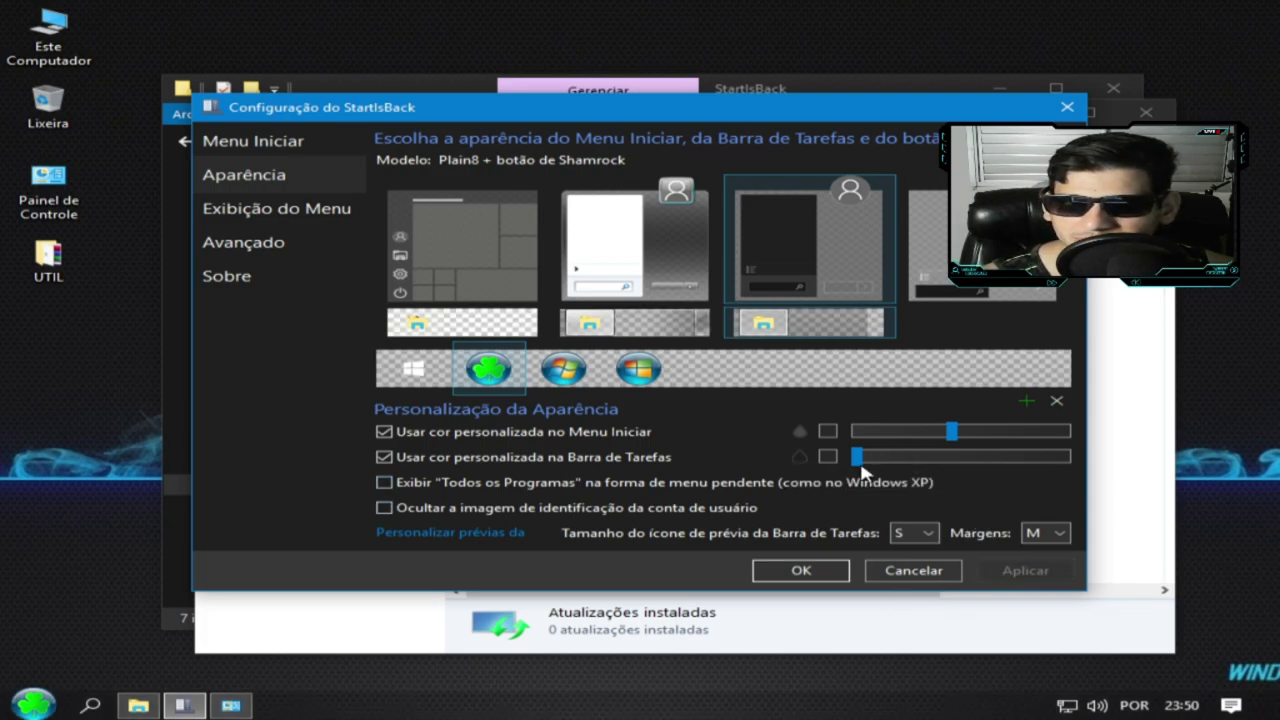
{"action": "left_click_drag", "start_coordinate": [861, 466], "coordinate": [884, 457]}
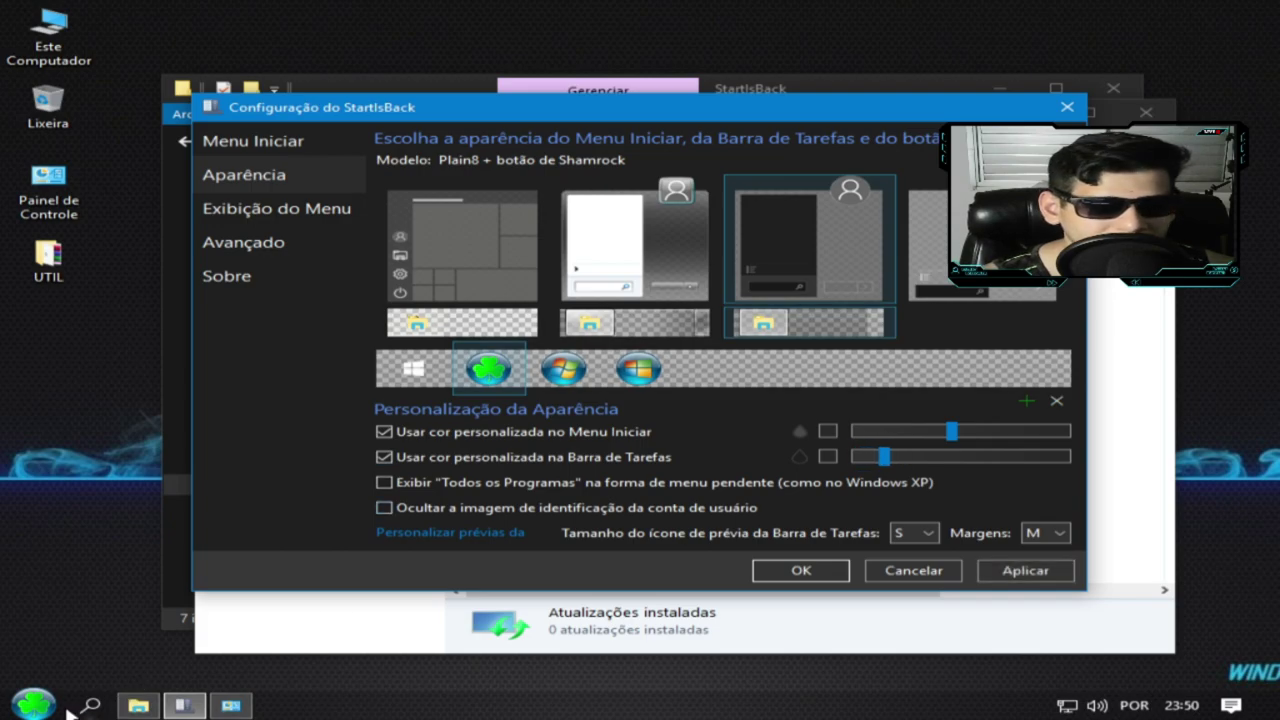
{"action": "left_click", "coordinate": [14, 706]}
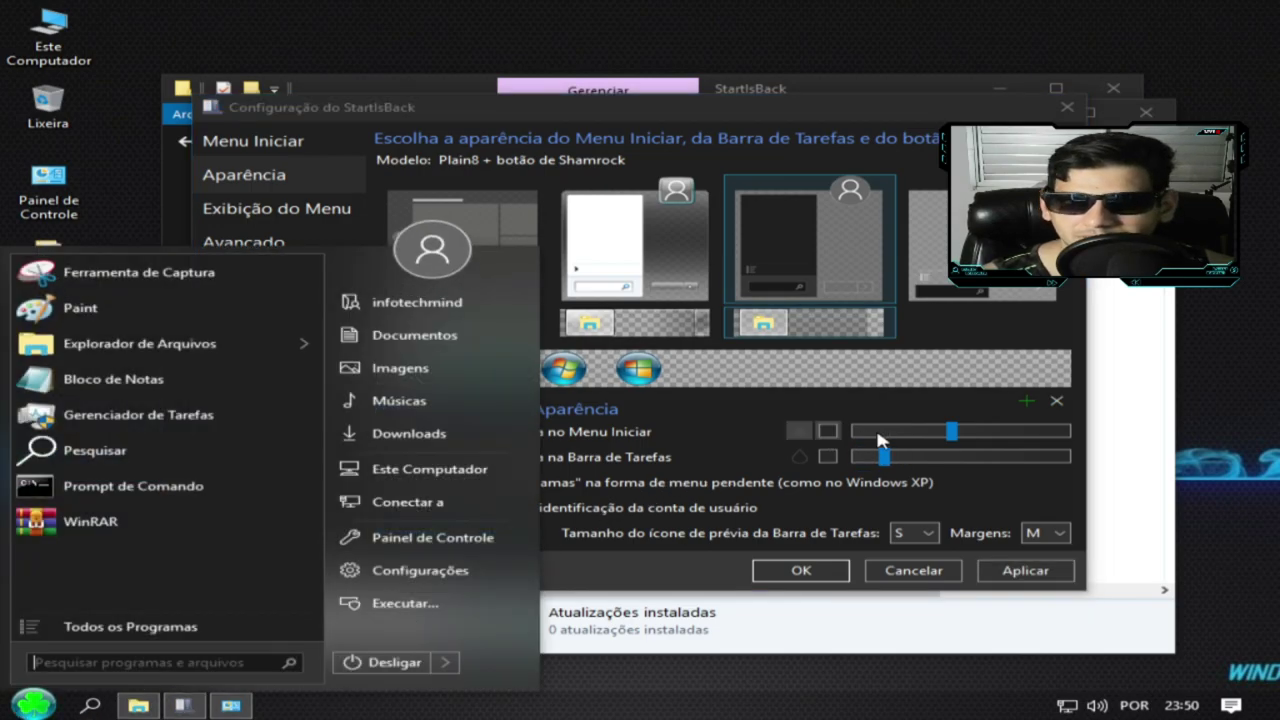
{"action": "left_click", "coordinate": [948, 433]}
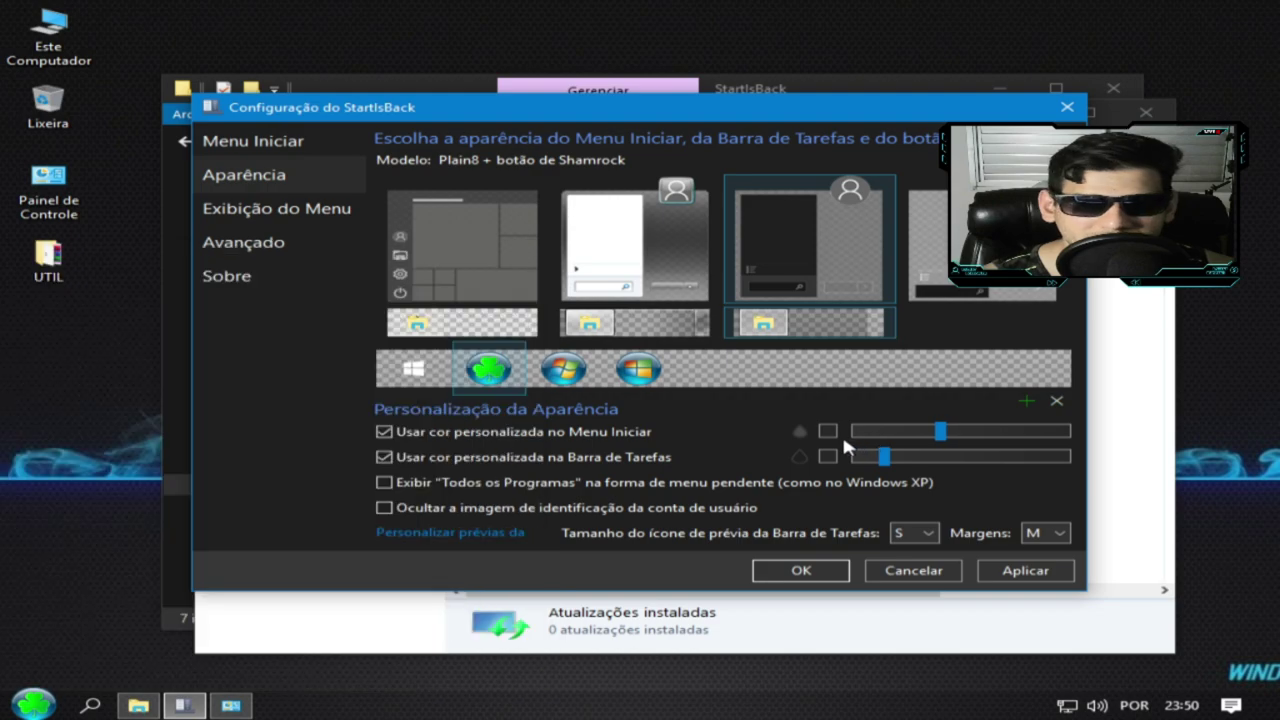
Lower the Start menu colour opacity to 6%, apply it, and preview a Transparente Start menu.
{"action": "left_click_drag", "start_coordinate": [948, 433], "coordinate": [869, 432]}
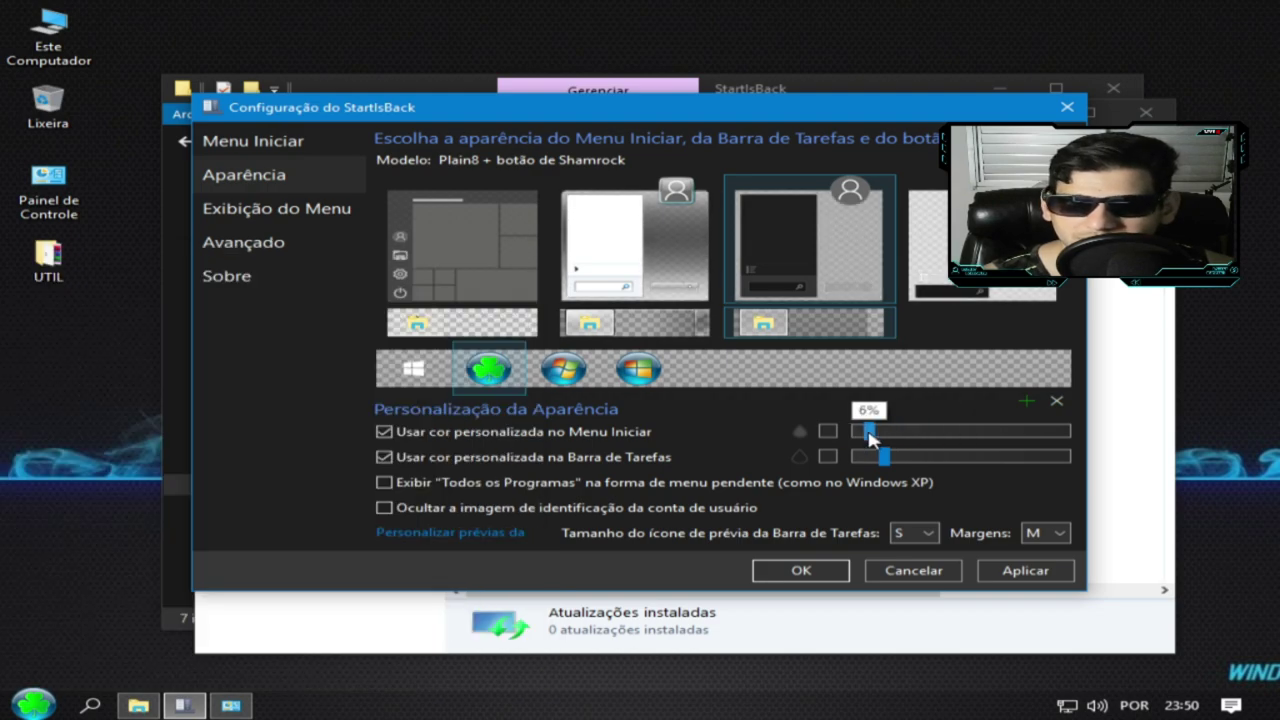
{"action": "left_click", "coordinate": [1012, 572]}
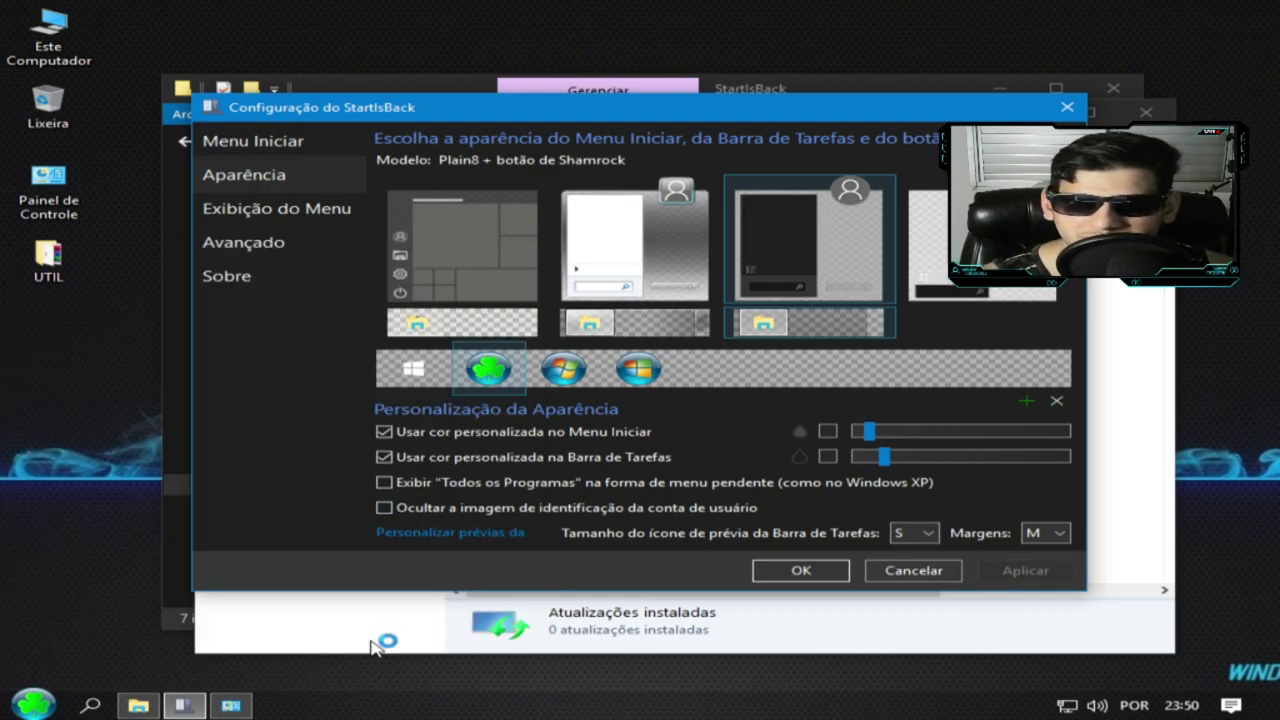
{"action": "left_click", "coordinate": [33, 706]}
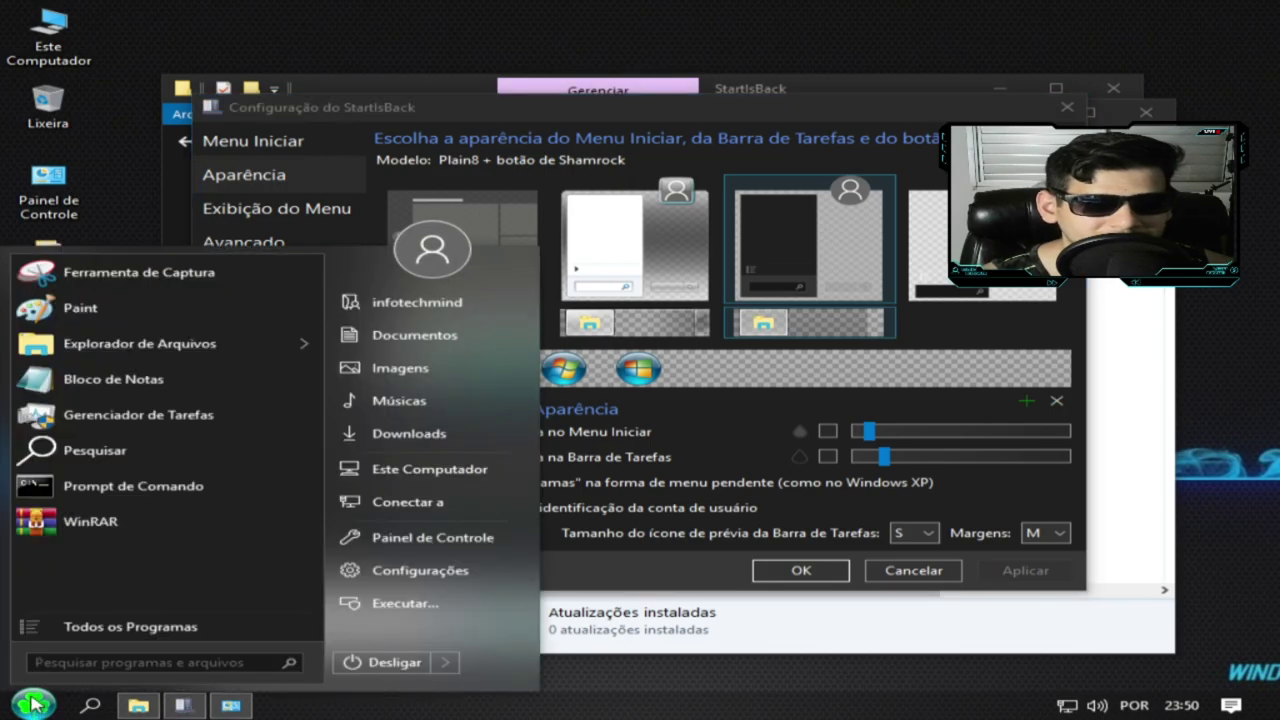
{"action": "left_click", "coordinate": [796, 431]}
{"action": "left_click", "coordinate": [812, 462]}
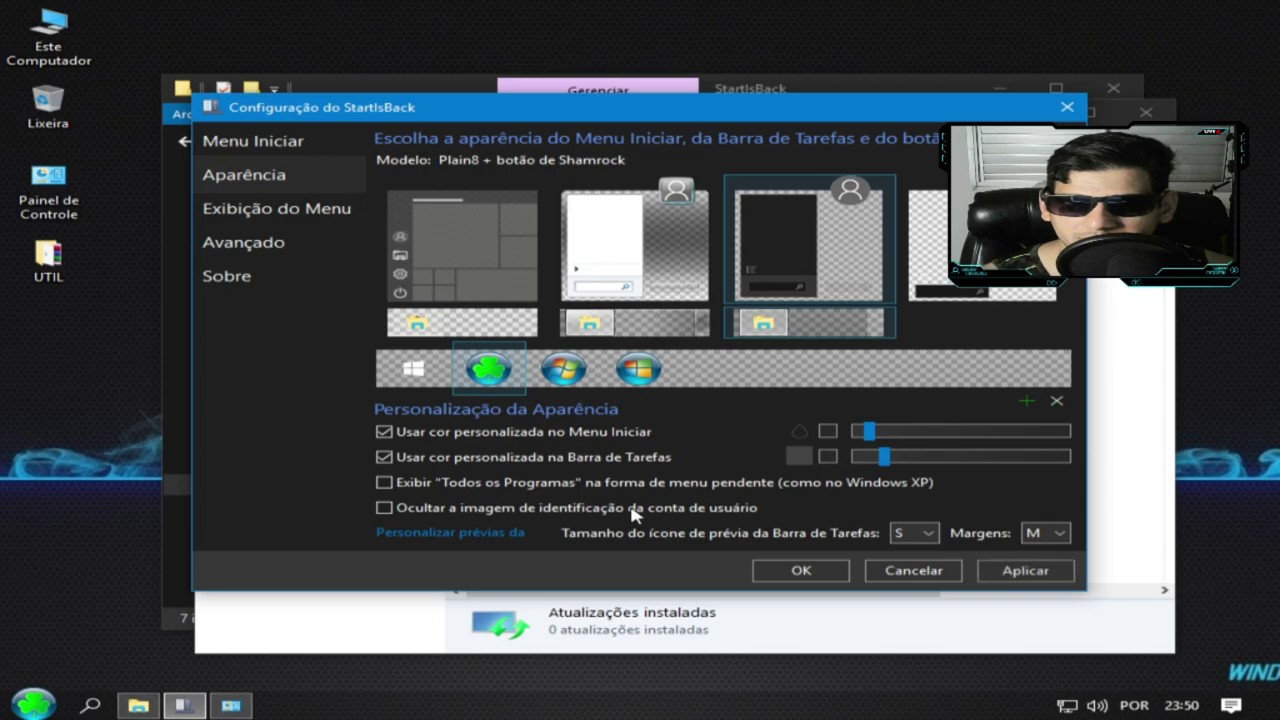
{"action": "left_click", "coordinate": [35, 703]}
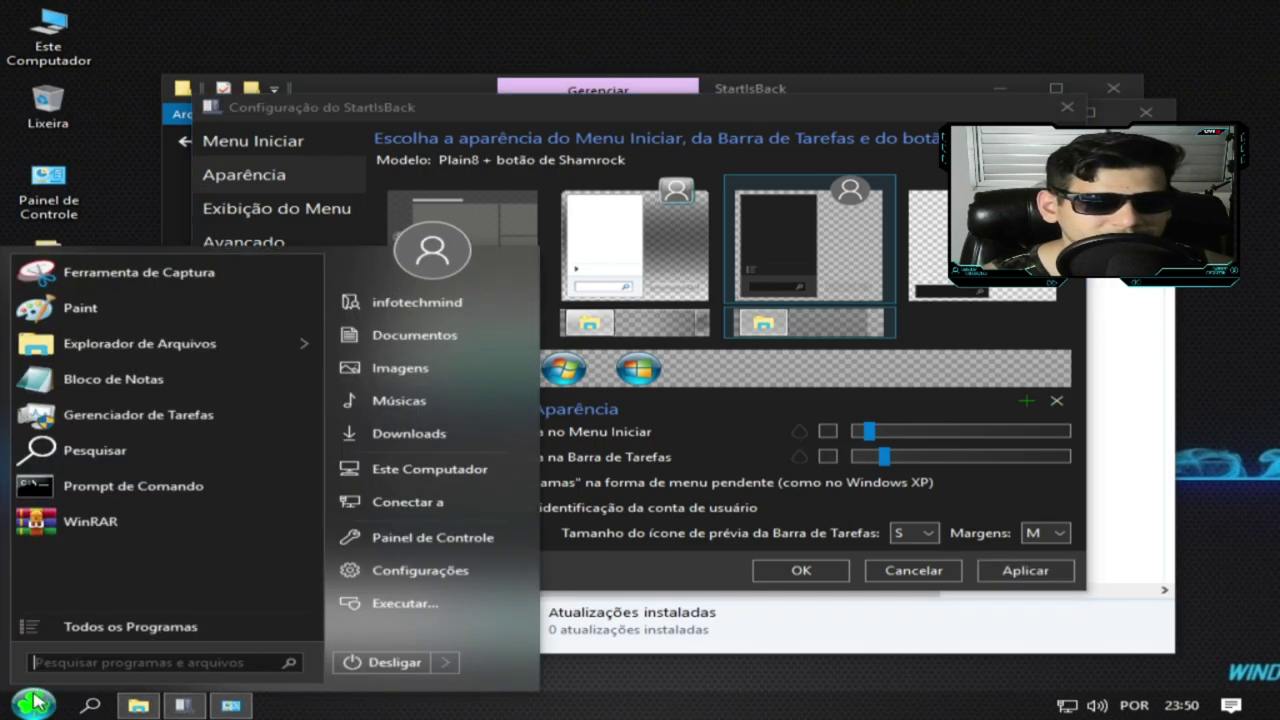
Compare the Acrílico+ and Transparente Start menu effects, applying and previewing Transparente.
{"action": "left_click", "coordinate": [801, 425]}
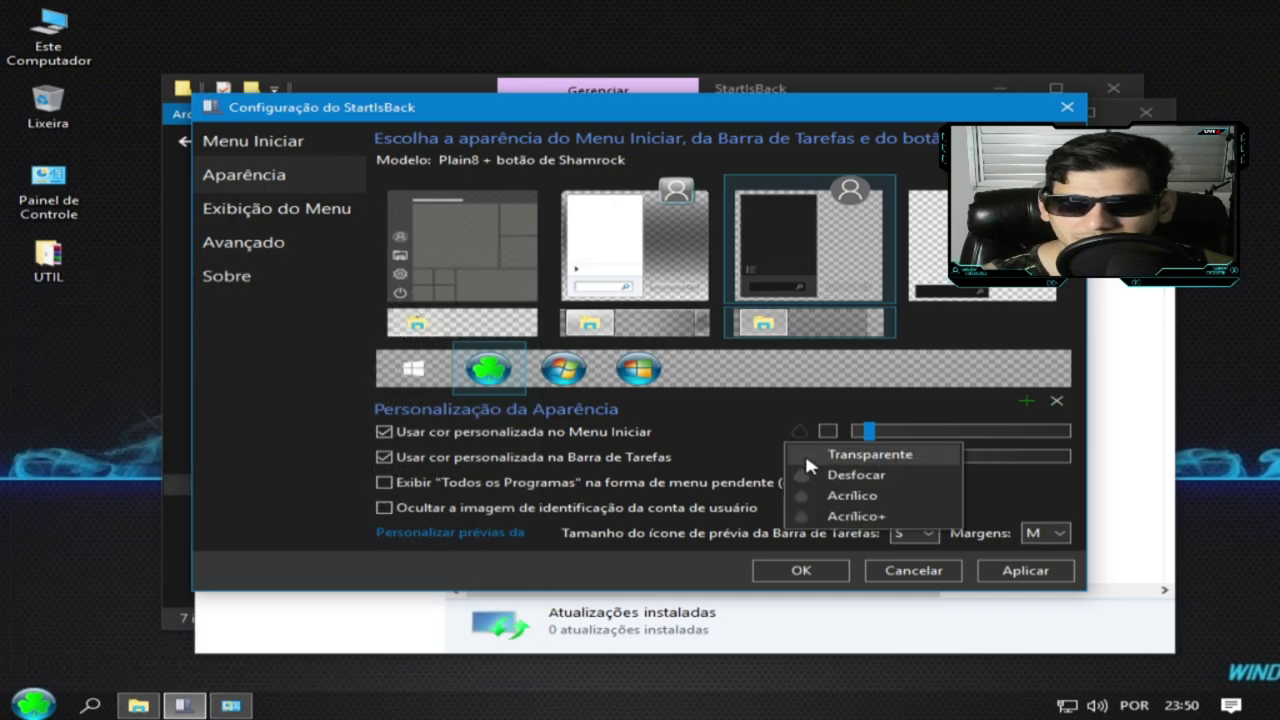
{"action": "left_click", "coordinate": [813, 516]}
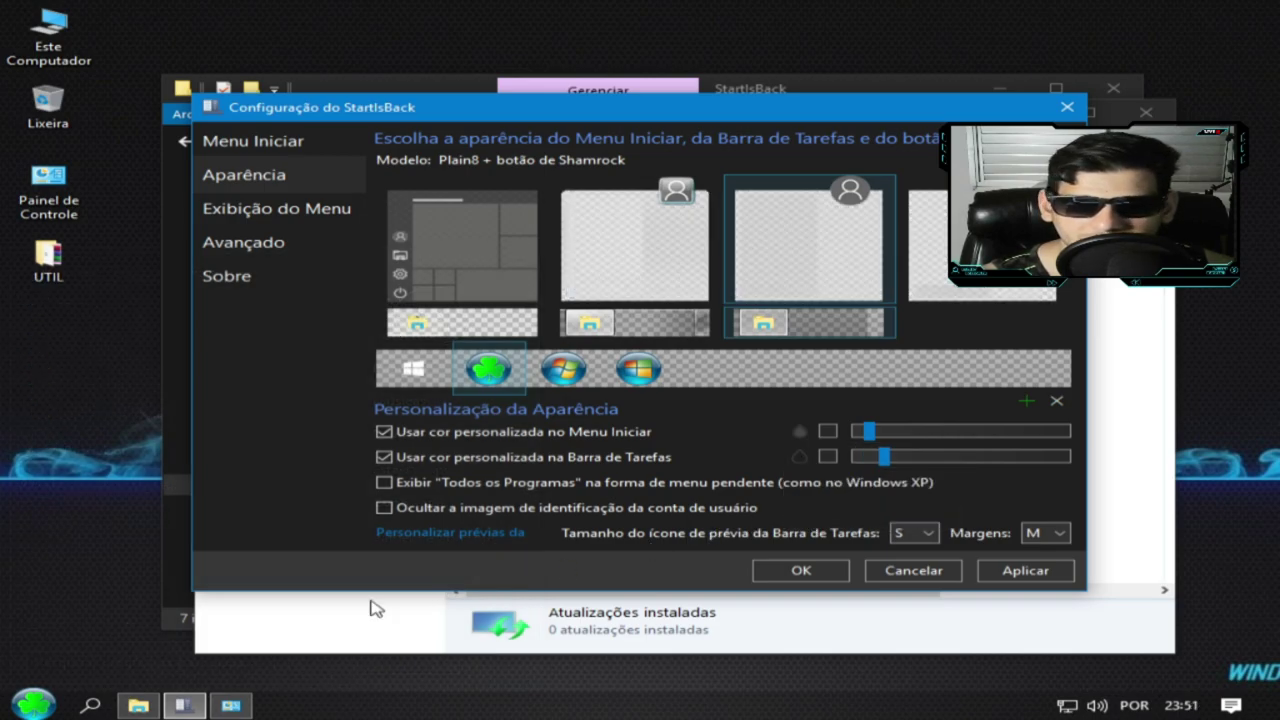
{"action": "left_click", "coordinate": [35, 706]}
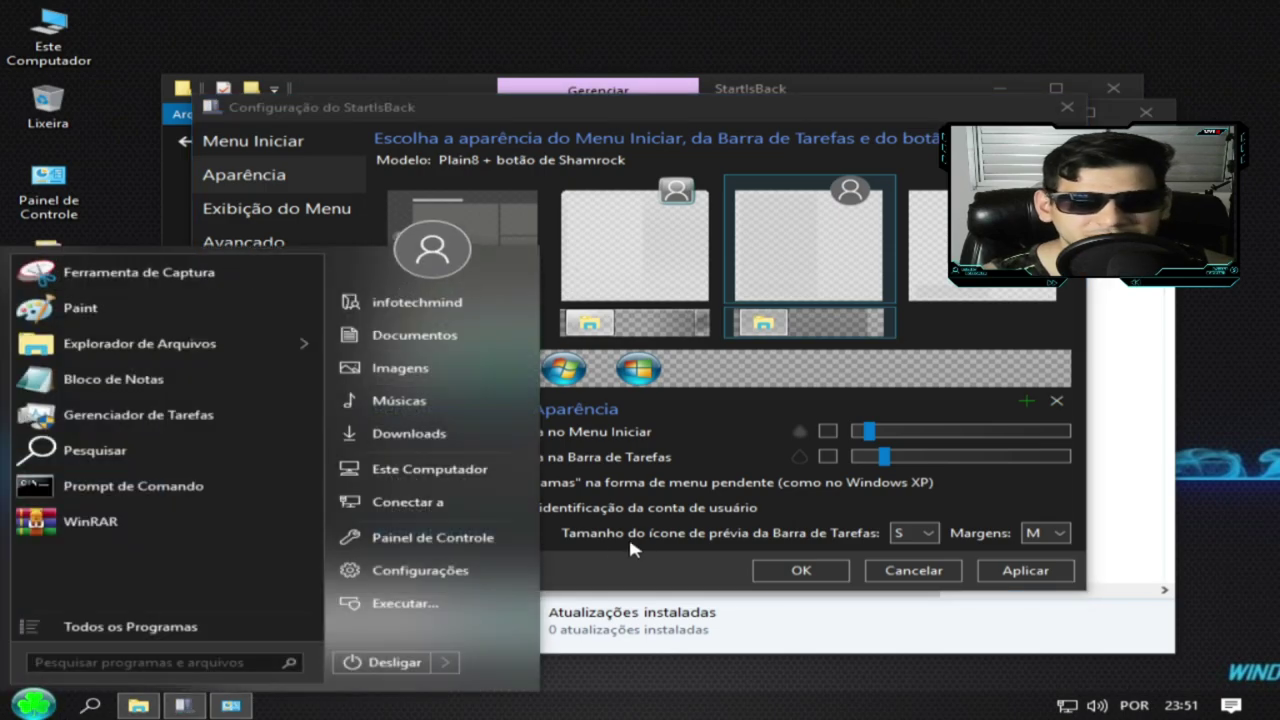
{"action": "left_click", "coordinate": [796, 437]}
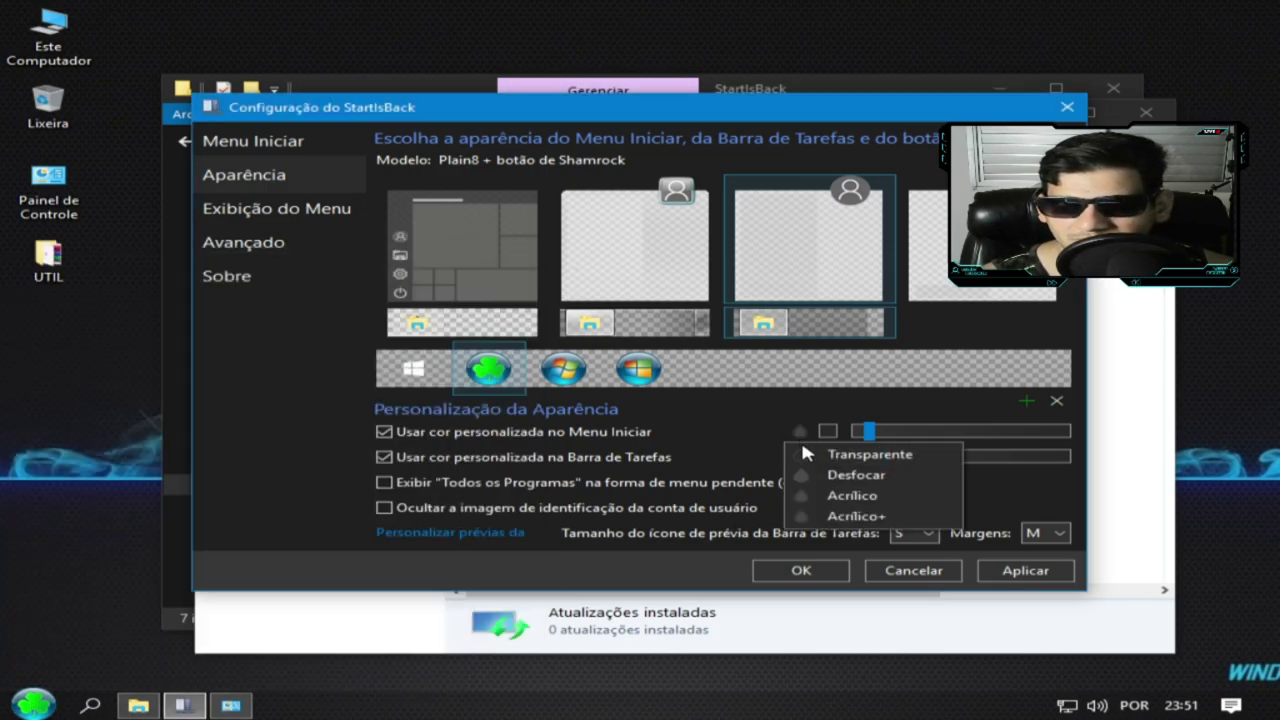
{"action": "left_click", "coordinate": [805, 457]}
{"action": "left_click", "coordinate": [42, 705]}
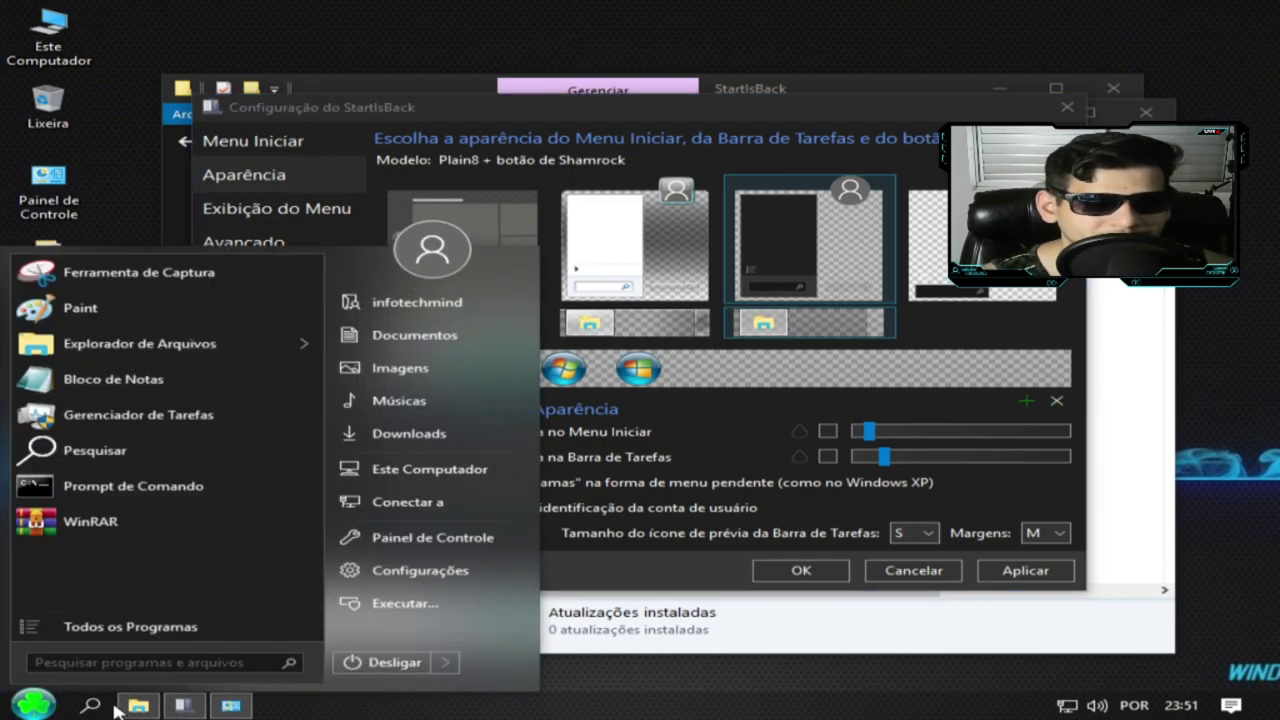
{"action": "left_click", "coordinate": [1018, 570]}
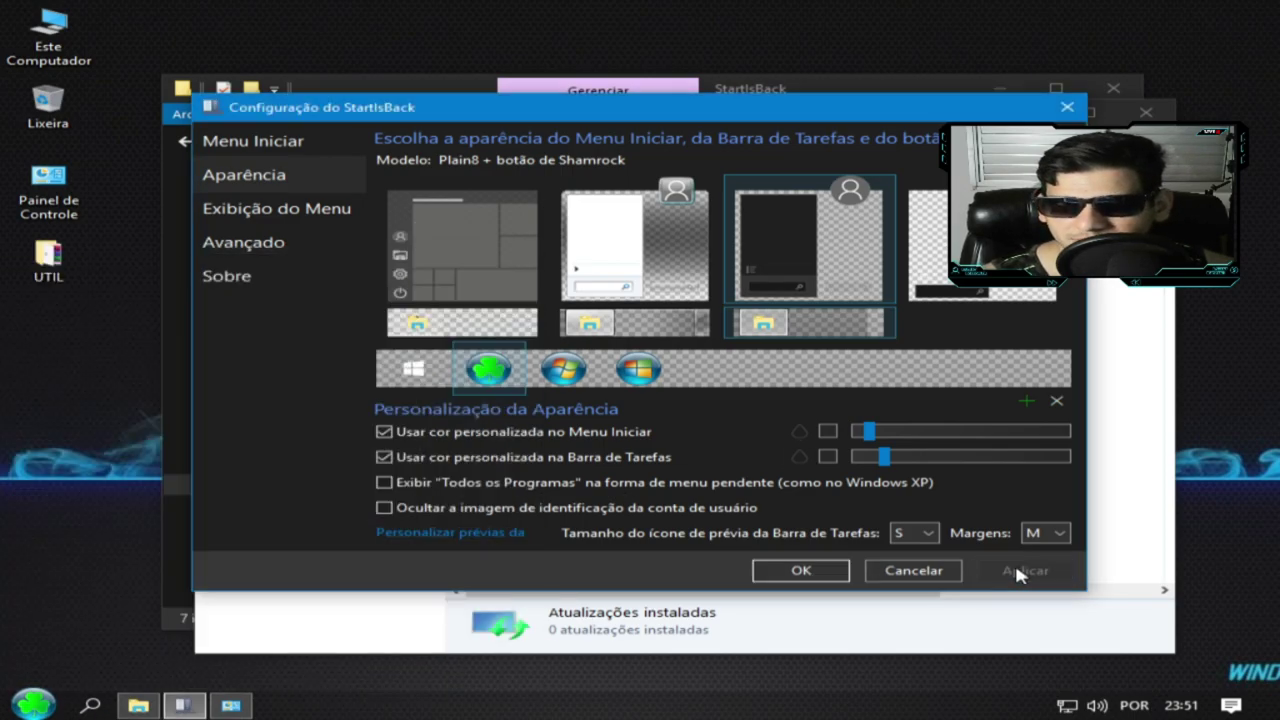
{"action": "left_click", "coordinate": [34, 703]}
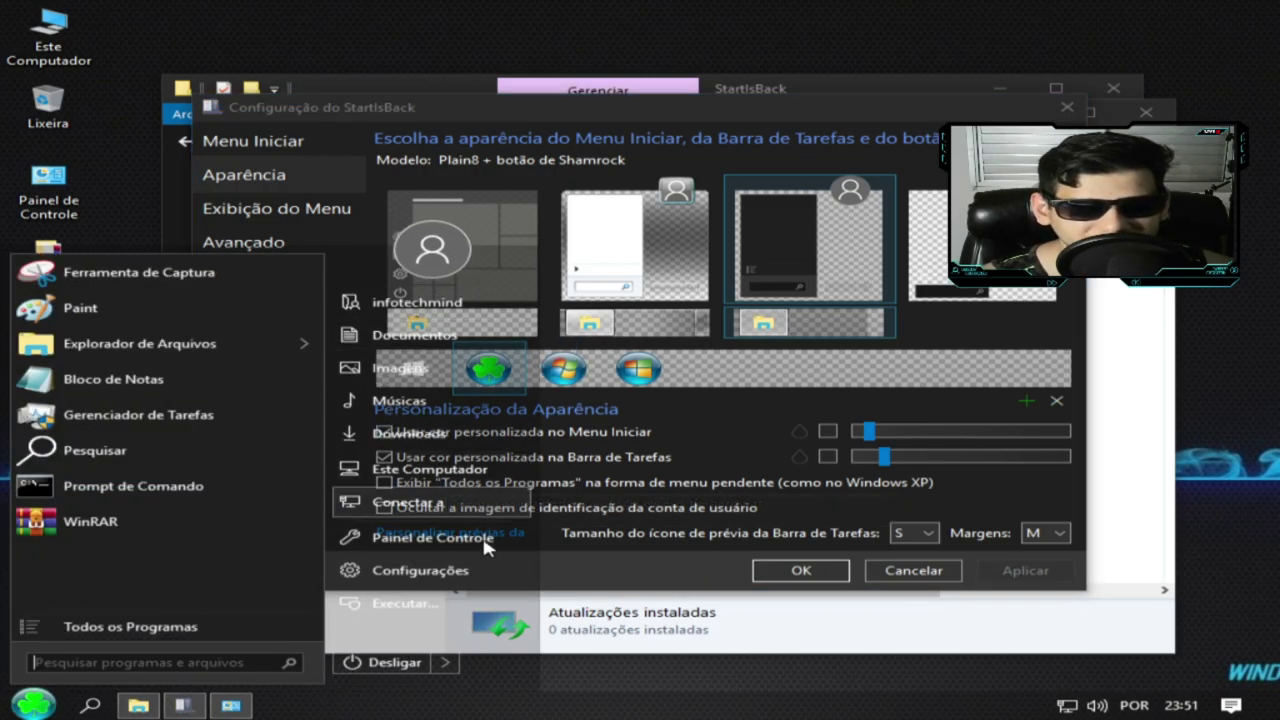
Switch the Start menu effect to Acrílico, apply it, and check the acrylic look.
{"action": "left_click", "coordinate": [799, 430]}
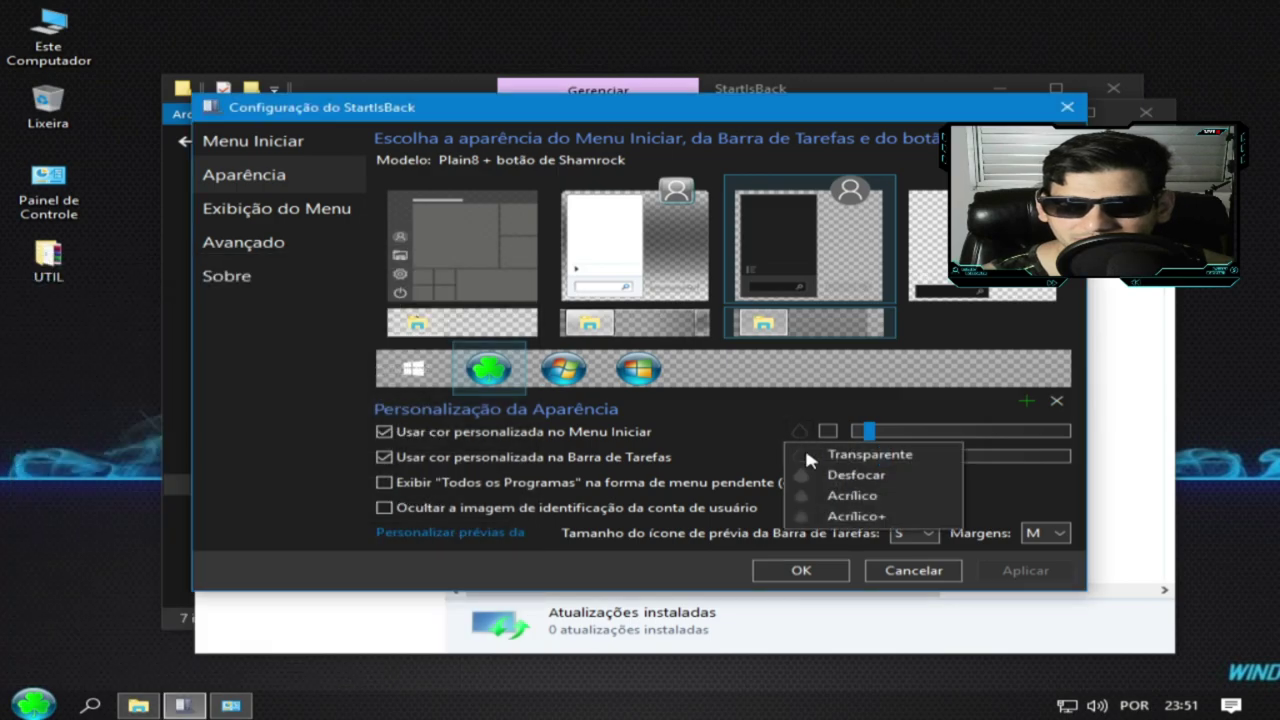
{"action": "left_click", "coordinate": [808, 496]}
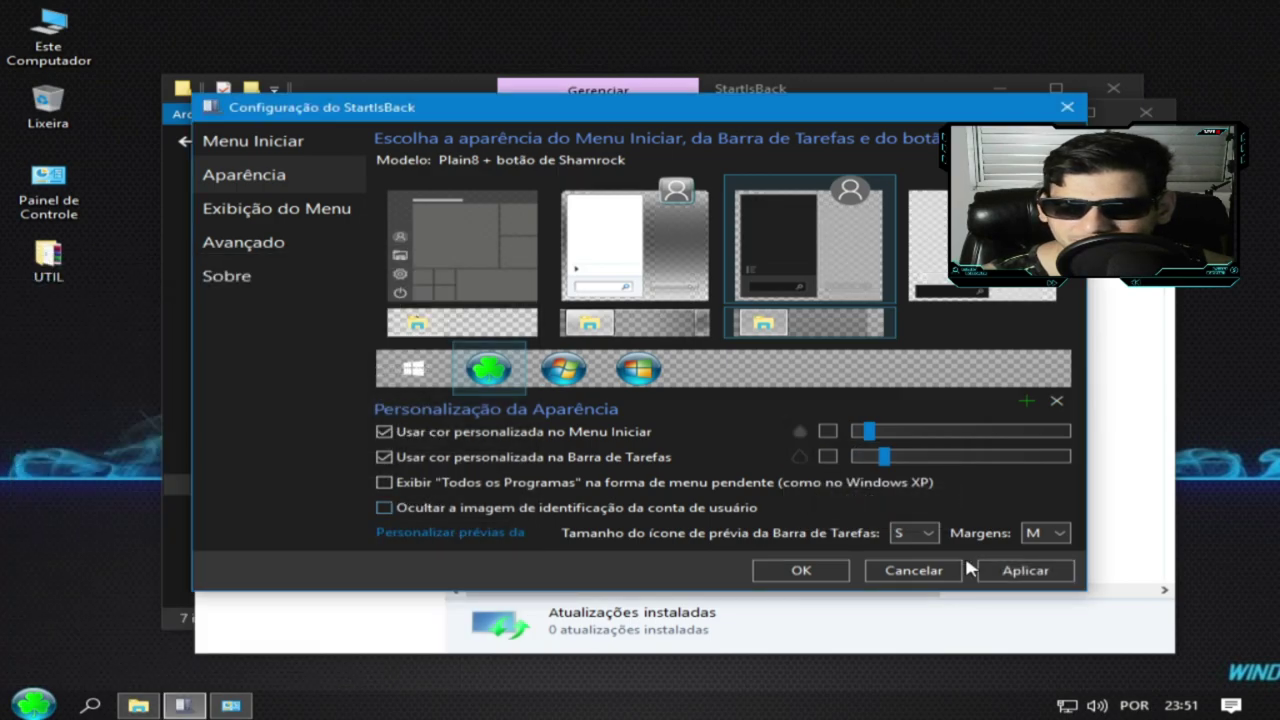
{"action": "left_click", "coordinate": [1010, 568]}
{"action": "left_click", "coordinate": [33, 703]}
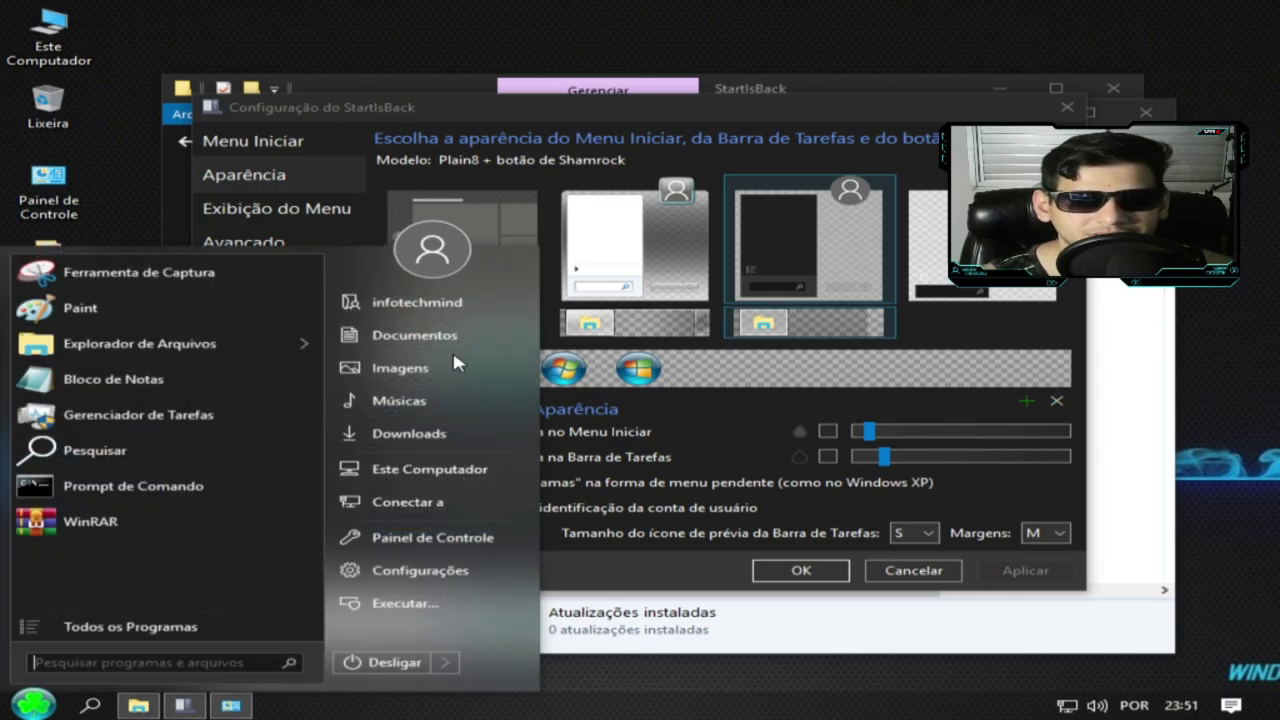
{"action": "left_click", "coordinate": [1040, 108]}
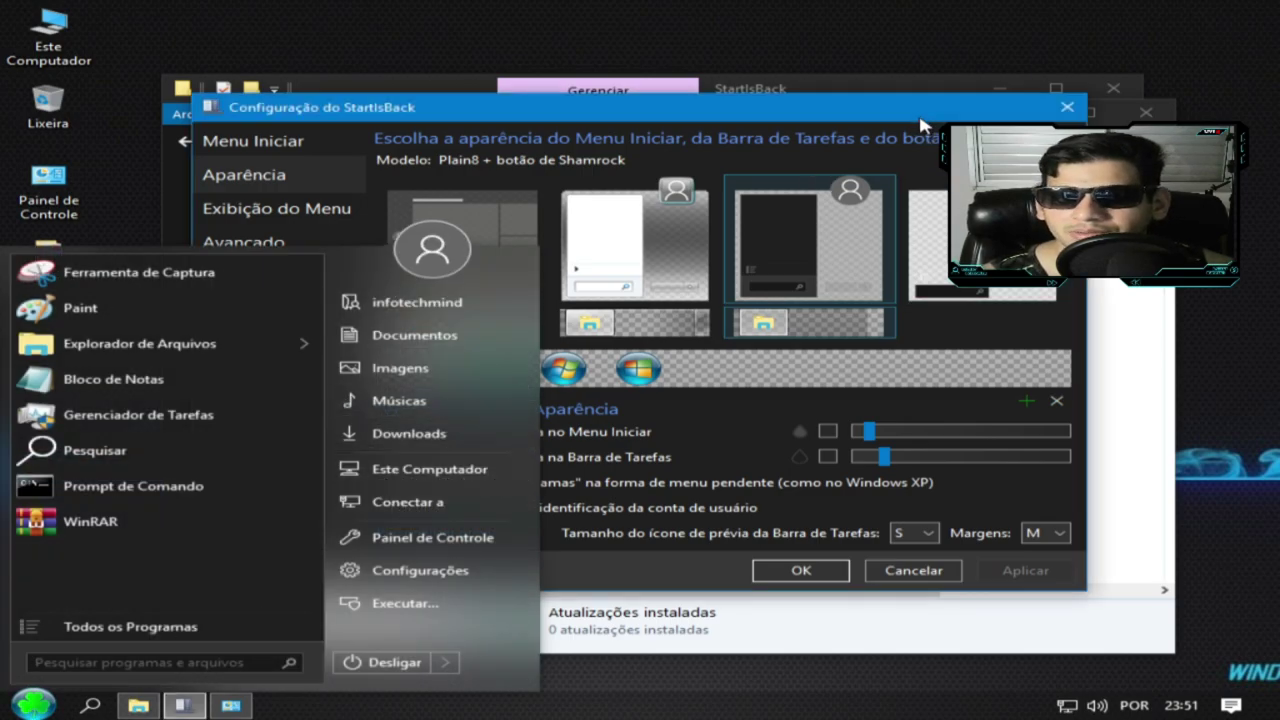
Close StartIsBack settings, view installed programs and the empty installed-updates list, then close Control Panel.
{"action": "left_click", "coordinate": [1068, 116]}
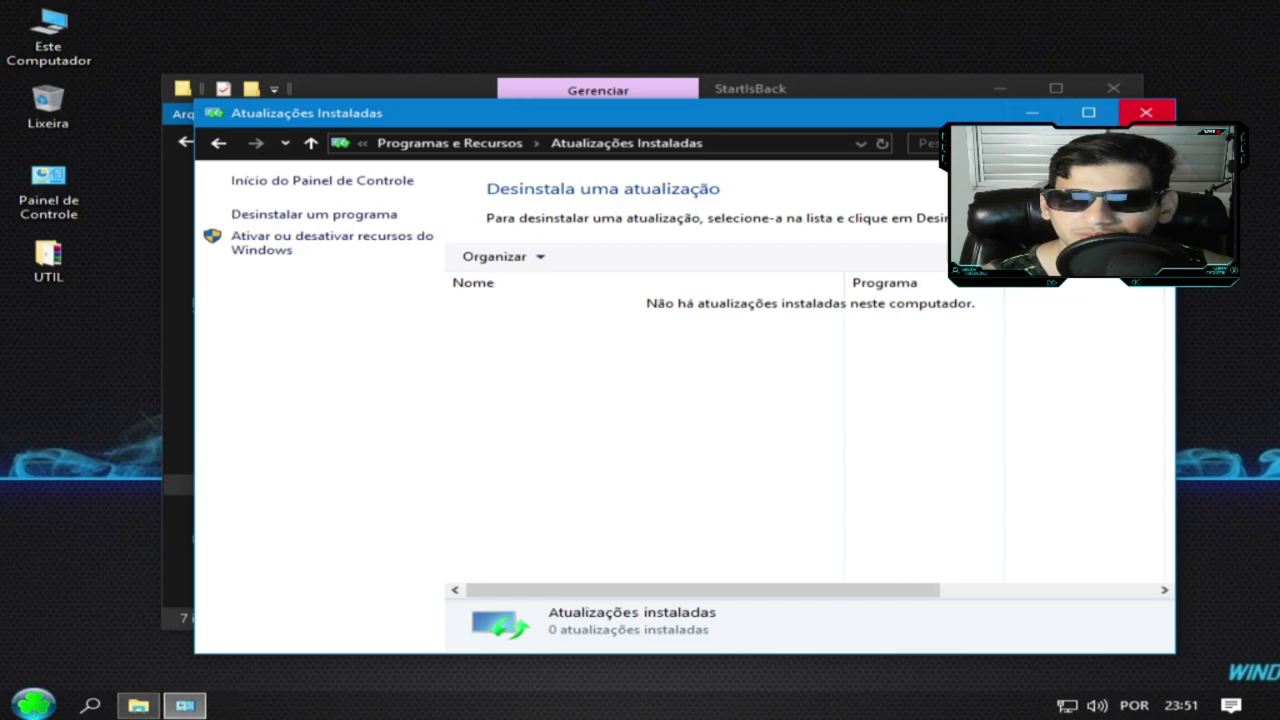
{"action": "left_click", "coordinate": [272, 216]}
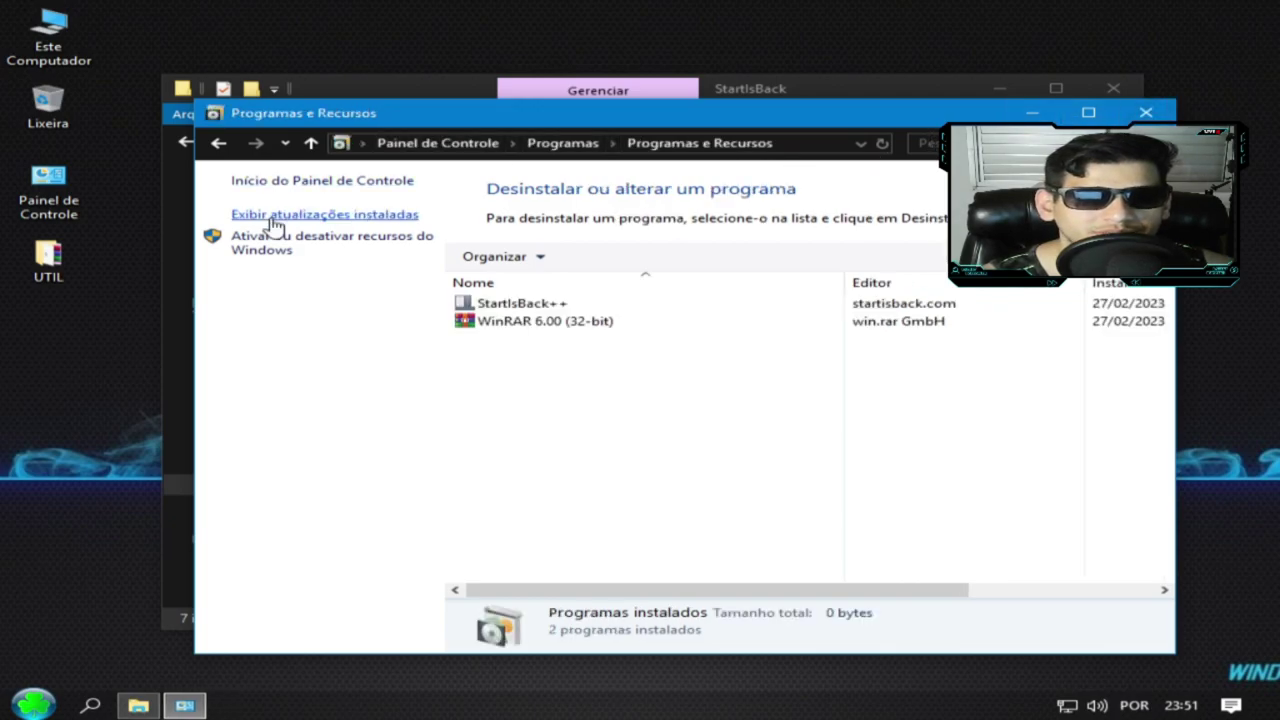
{"action": "left_click", "coordinate": [360, 216]}
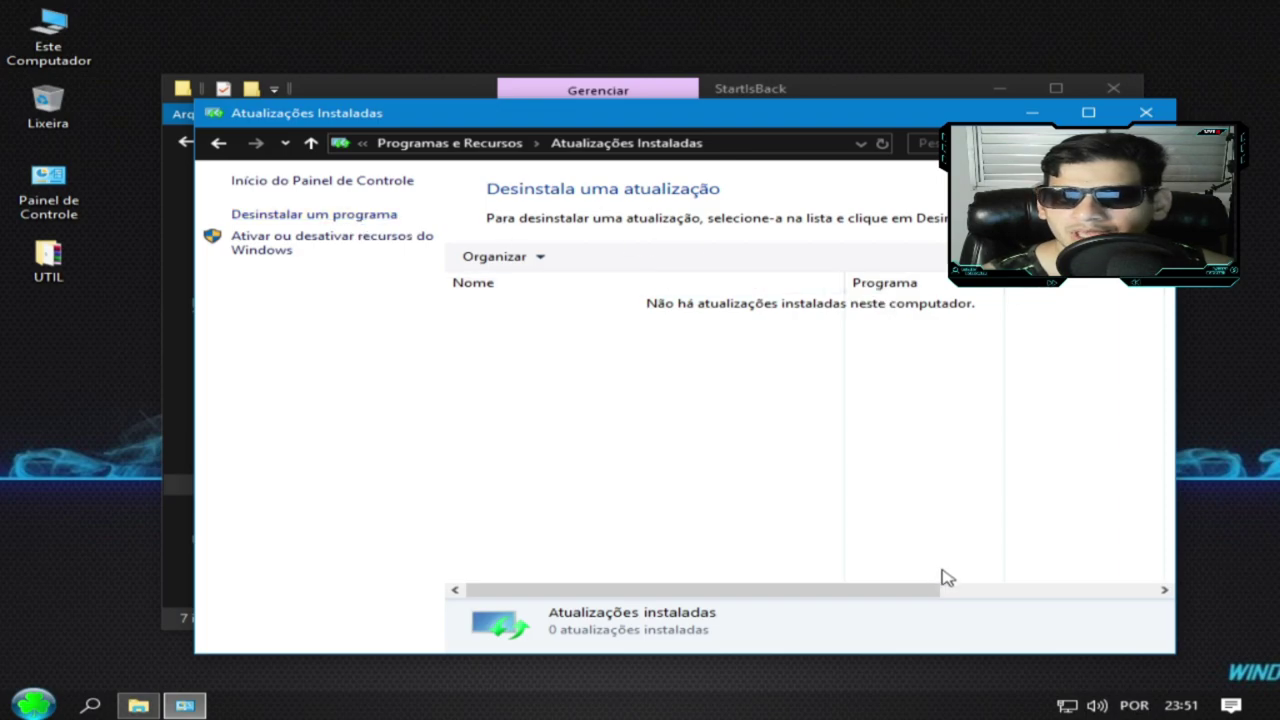
{"action": "left_click_drag", "start_coordinate": [934, 593], "coordinate": [1170, 545]}
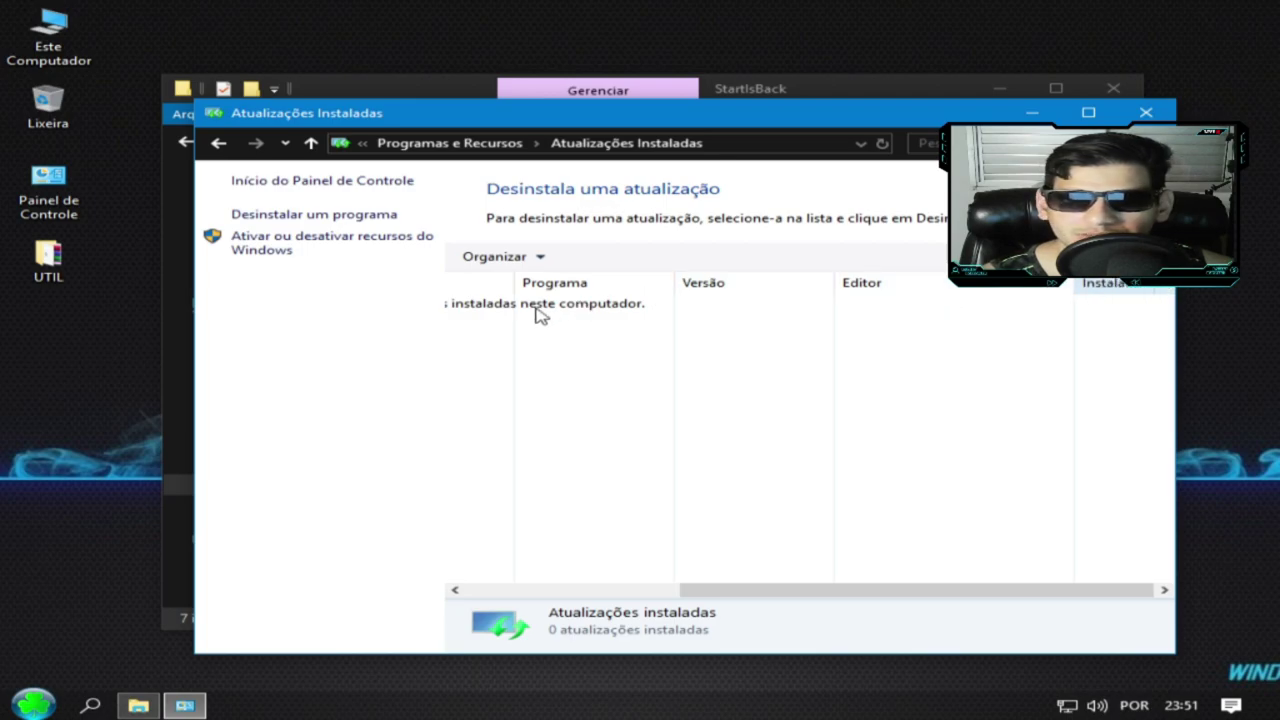
{"action": "left_click", "coordinate": [1145, 113]}
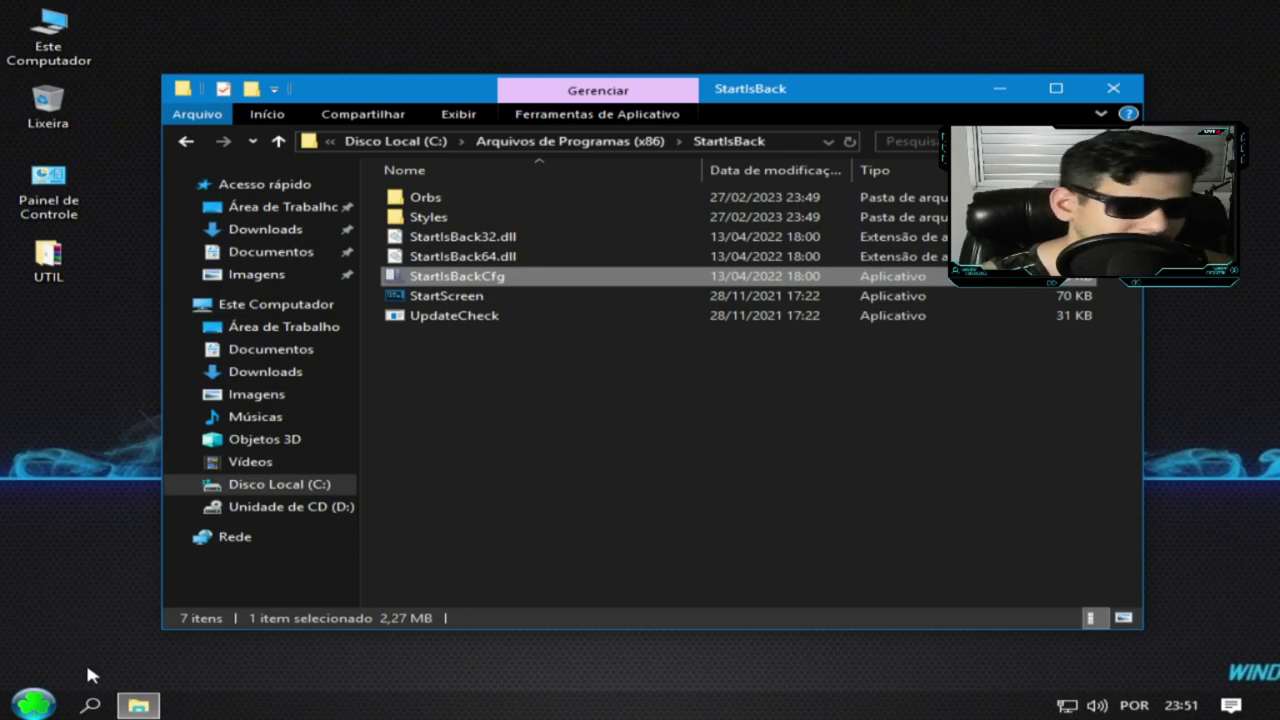
{"action": "key", "text": "super+e"}
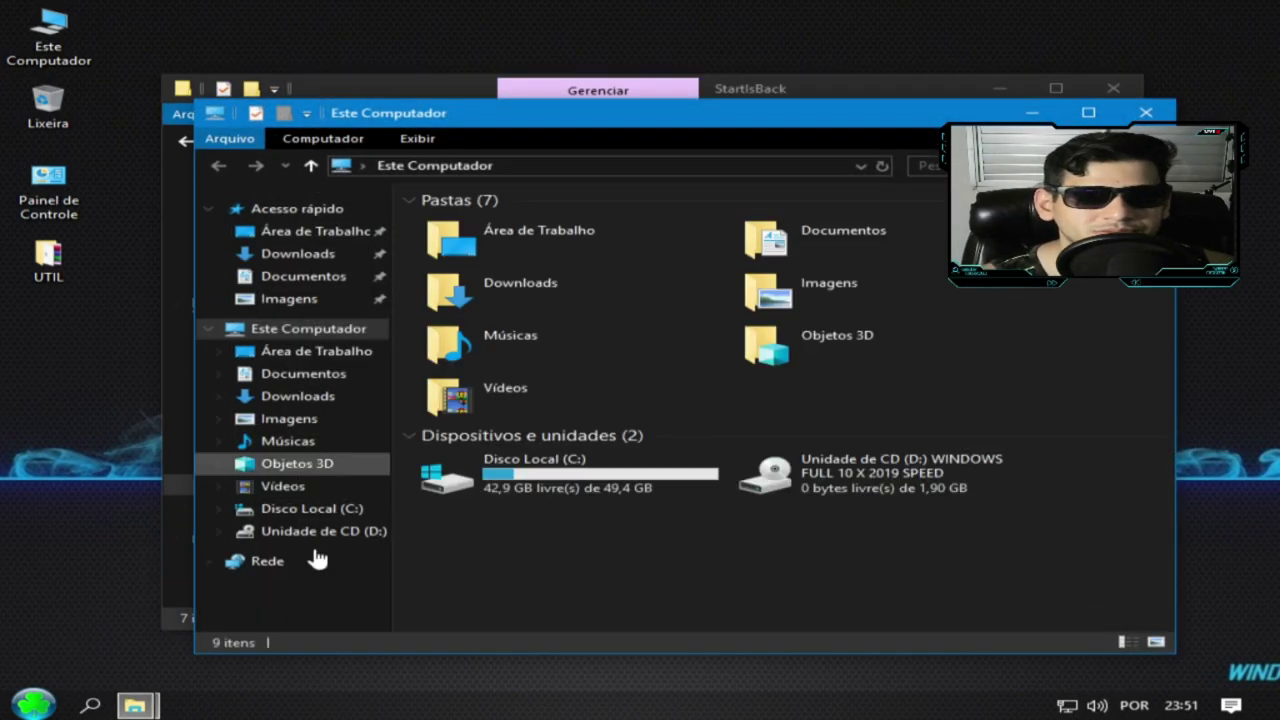
{"action": "left_click", "coordinate": [884, 490]}
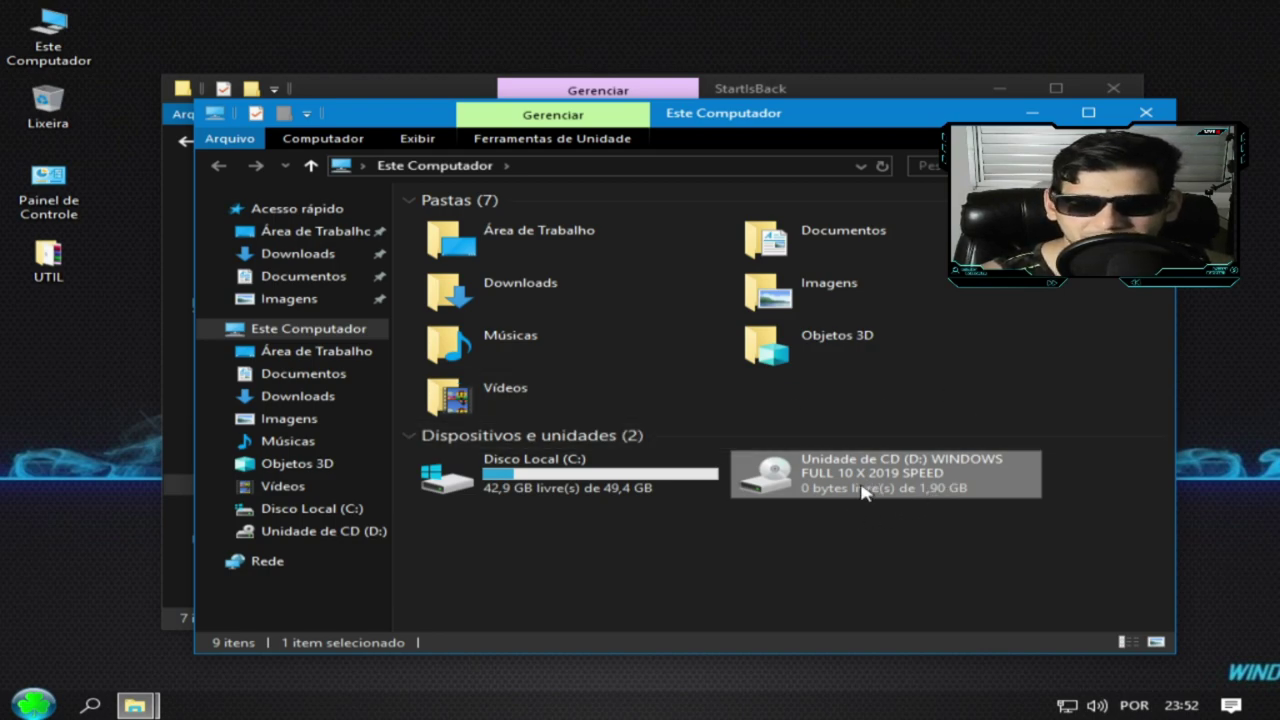
Disable indexing on drive C: for all subfolders and files, skipping locked ones, then open Personalize.
{"action": "right_click", "coordinate": [603, 457]}
{"action": "left_click", "coordinate": [666, 443]}
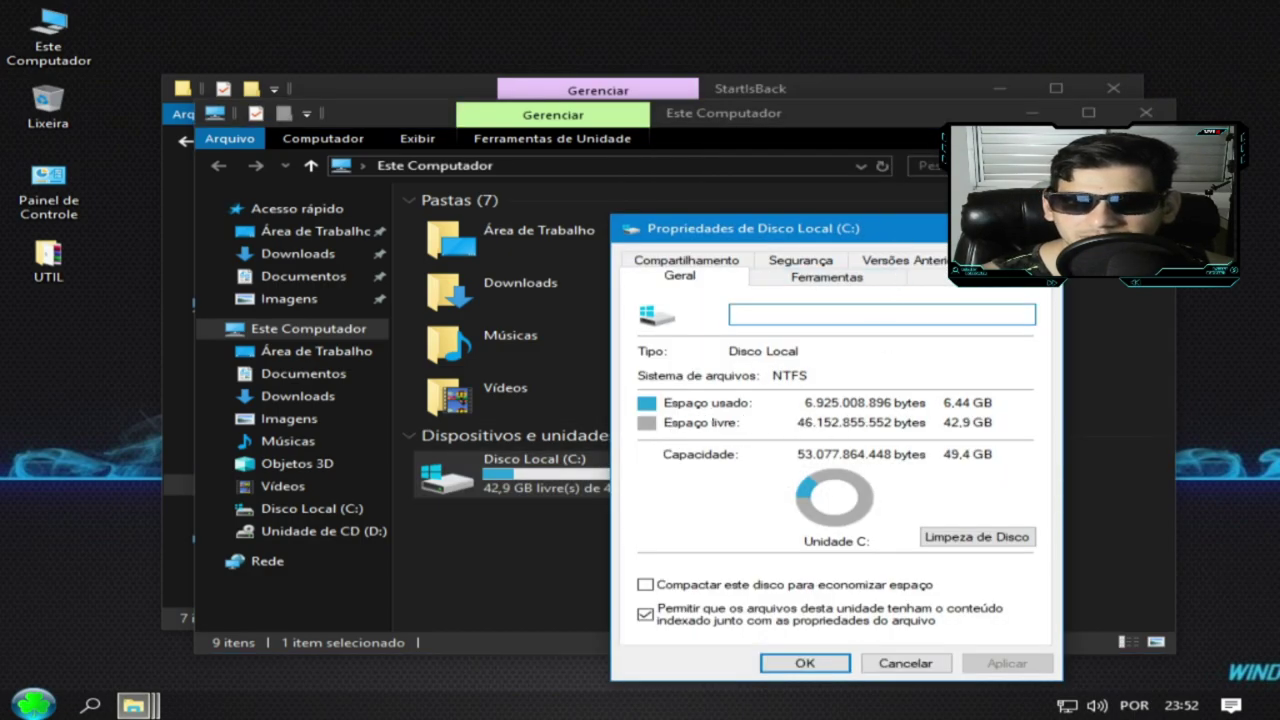
{"action": "left_click_drag", "start_coordinate": [902, 234], "coordinate": [601, 180]}
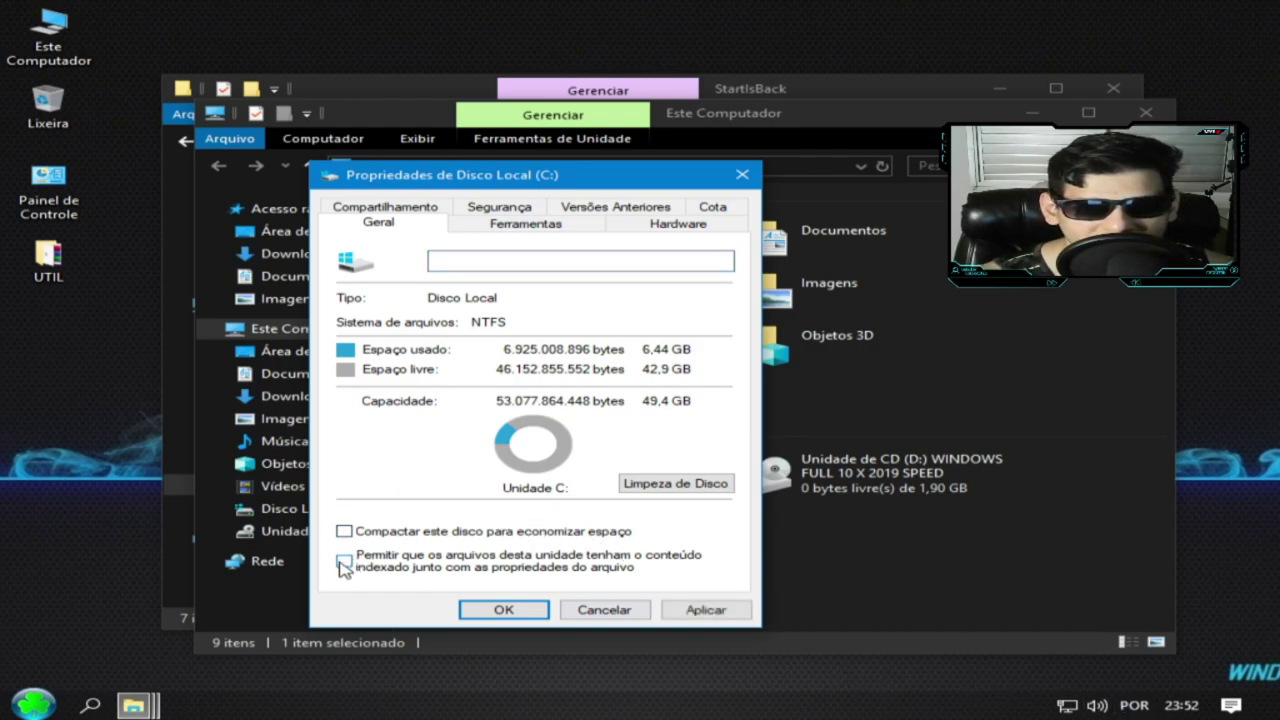
{"action": "left_click", "coordinate": [710, 617]}
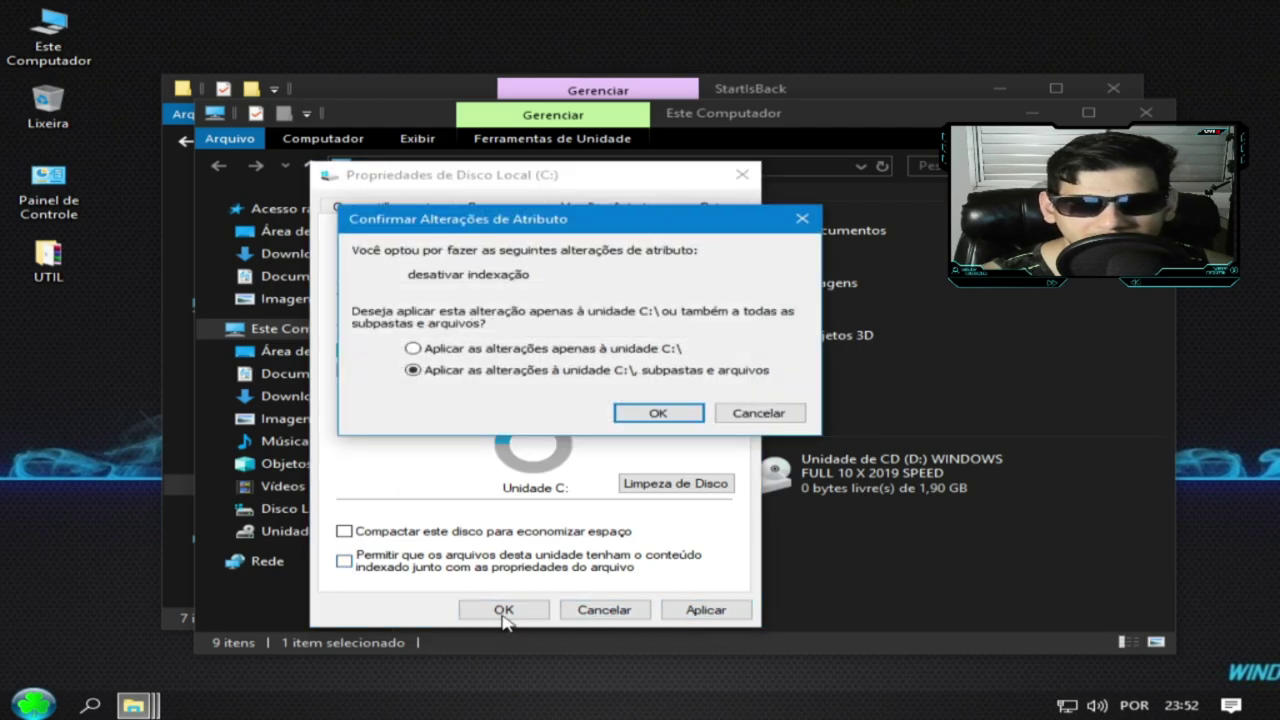
{"action": "left_click", "coordinate": [660, 415]}
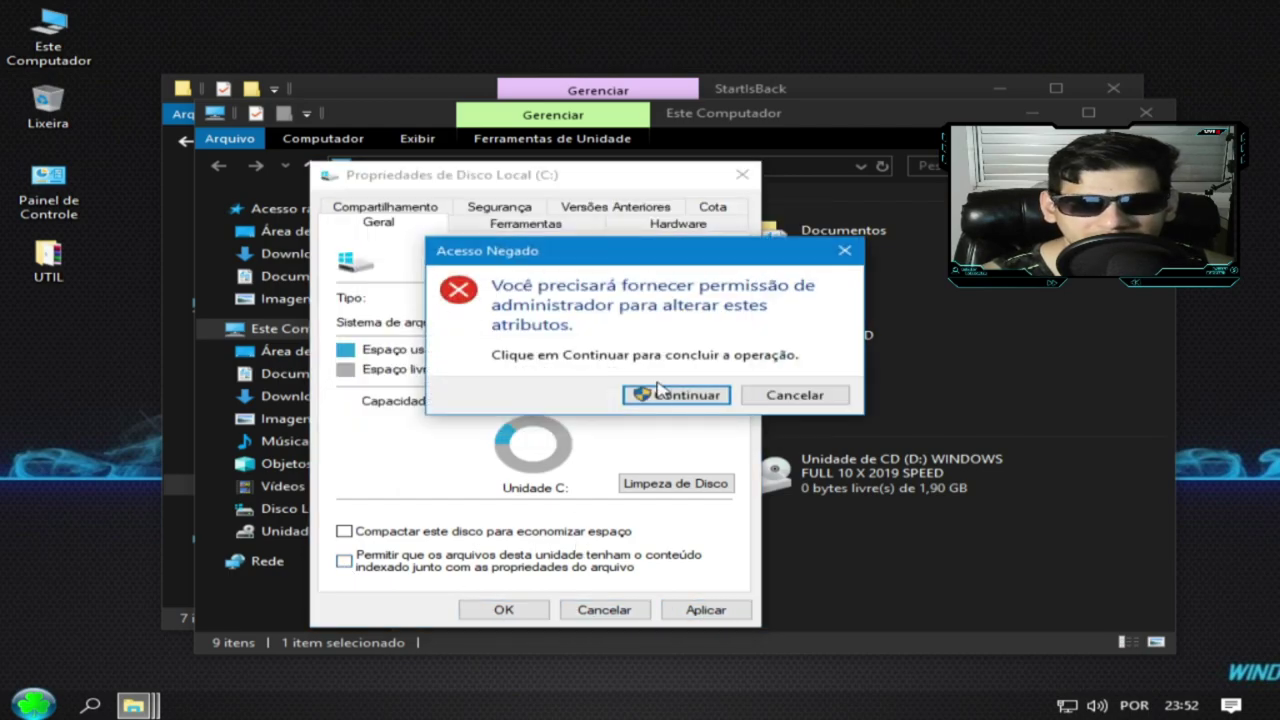
{"action": "left_click", "coordinate": [683, 394]}
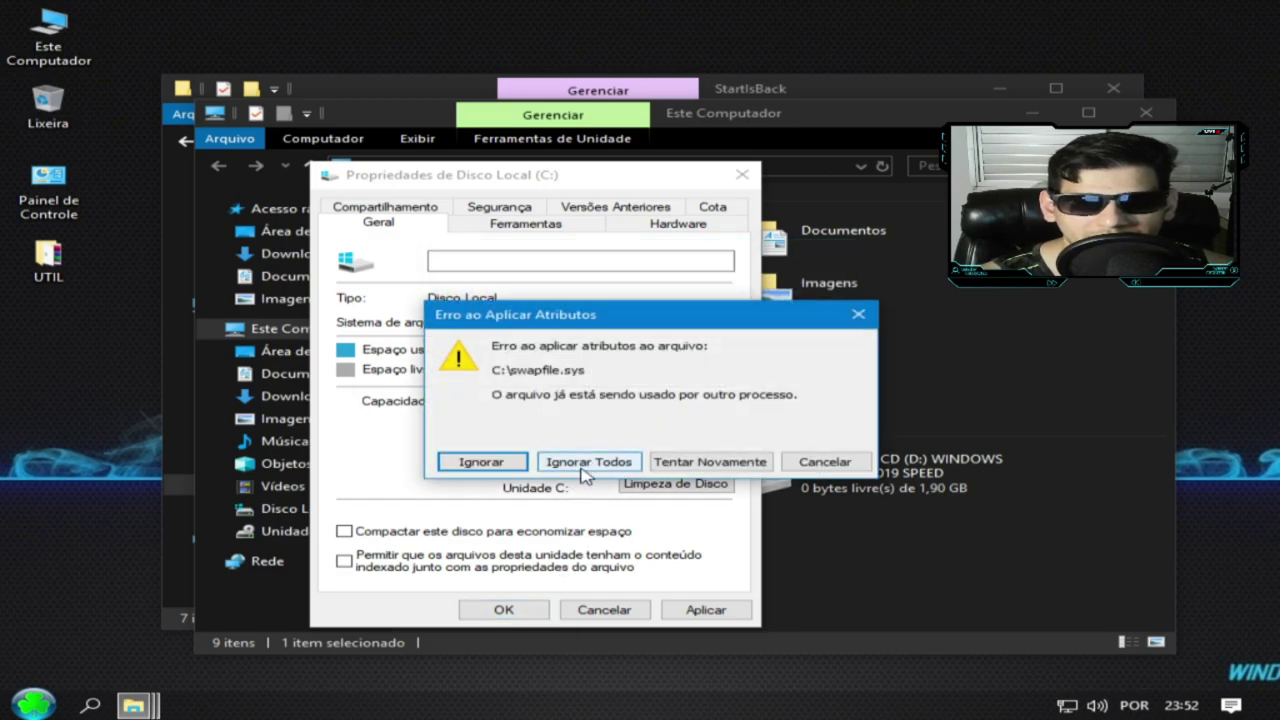
{"action": "left_click", "coordinate": [585, 465]}
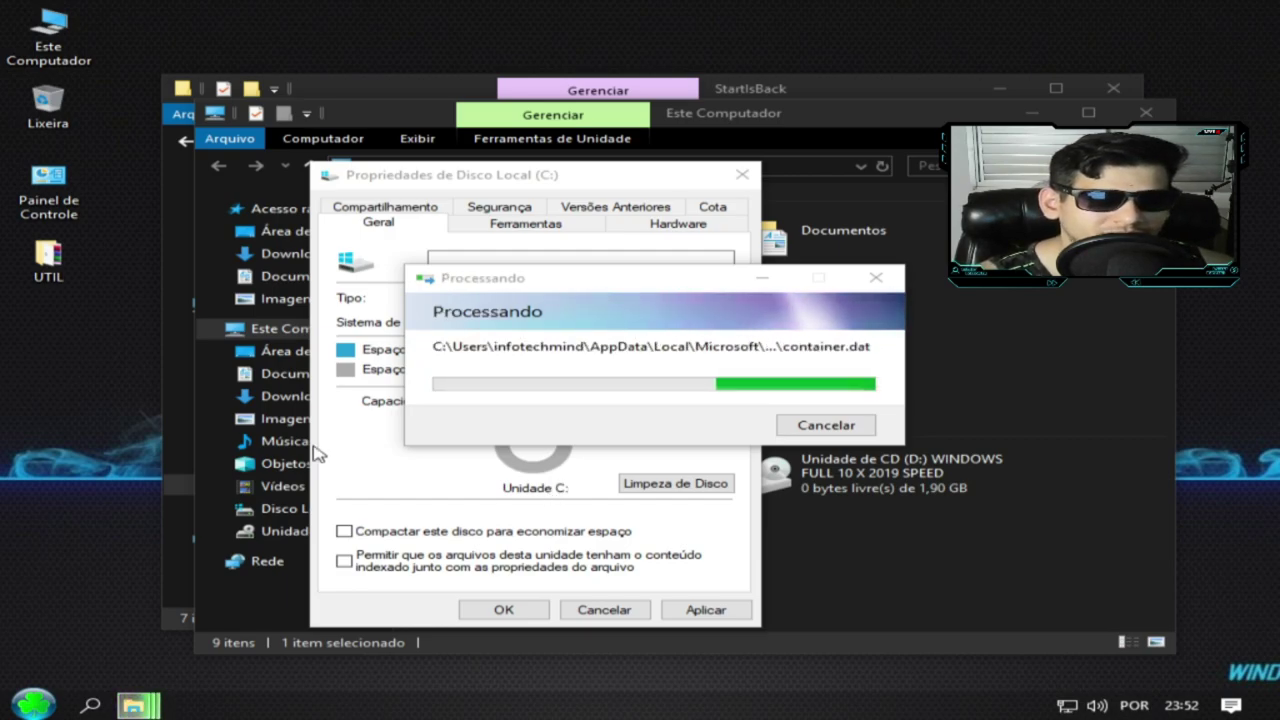
{"action": "right_click", "coordinate": [33, 428]}
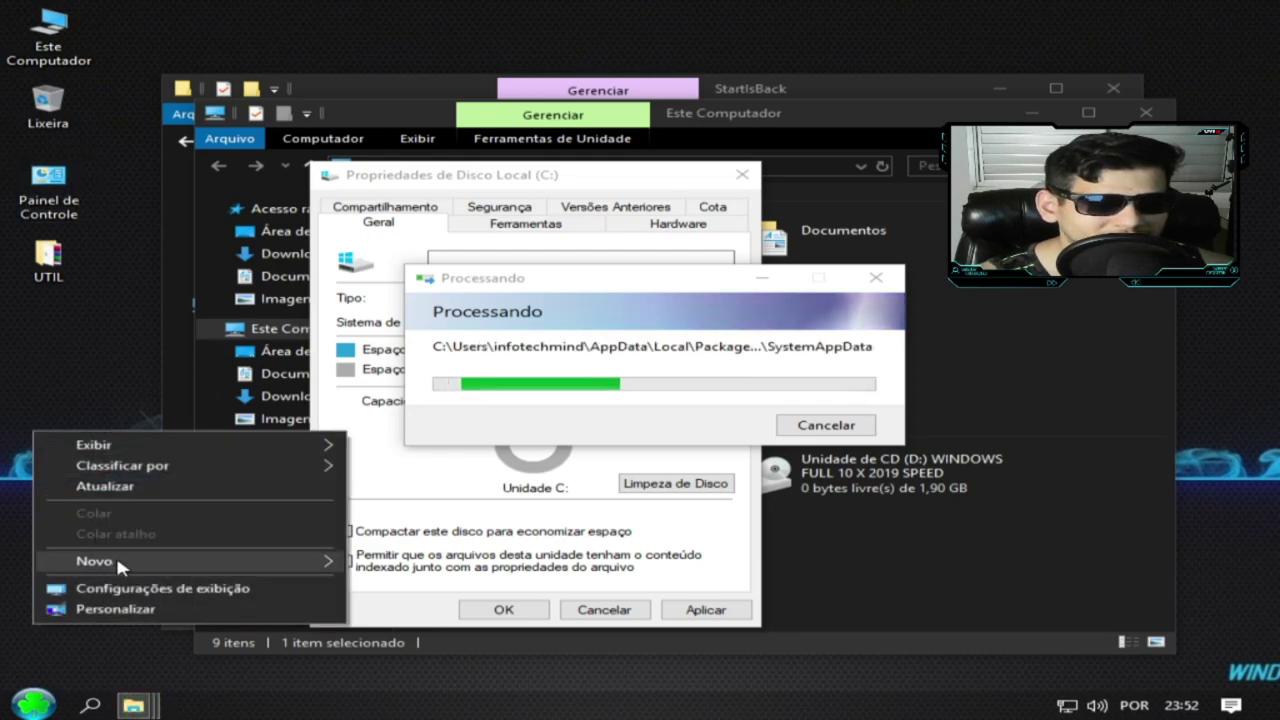
{"action": "left_click", "coordinate": [110, 609]}
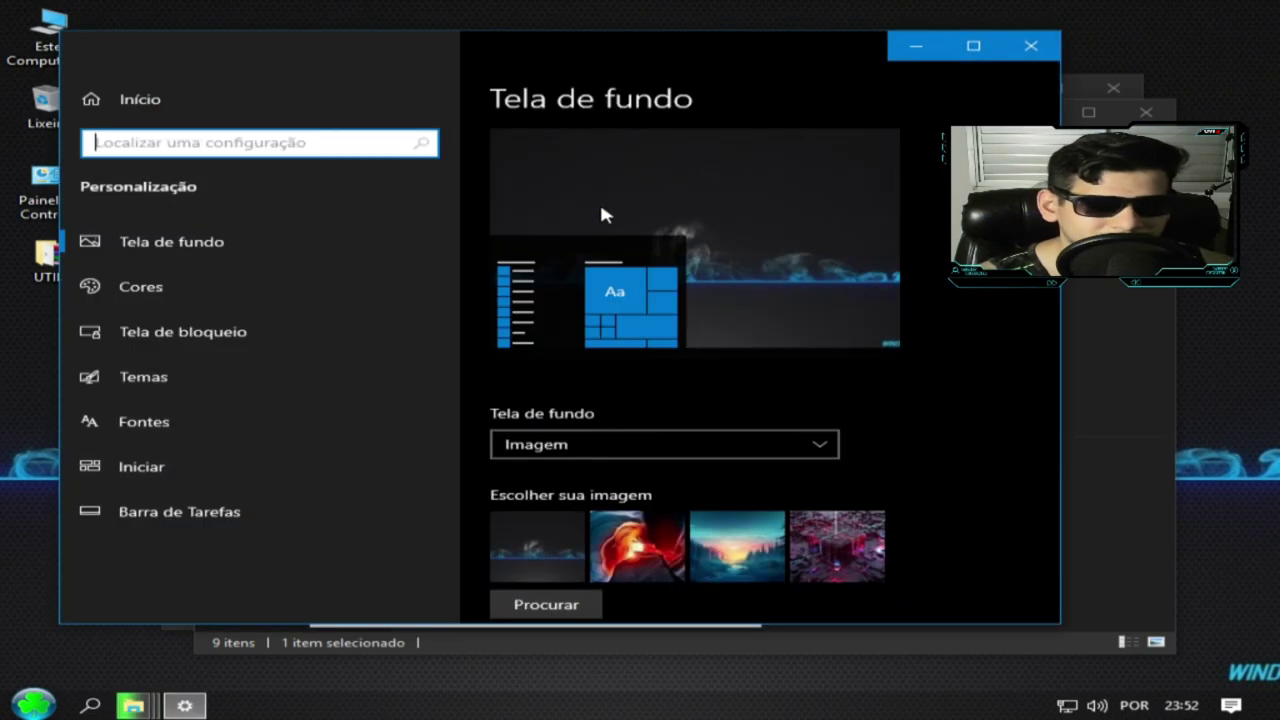
Set the red abstract image as the desktop background.
{"action": "scroll", "coordinate": [800, 430], "scroll_direction": "down", "scroll_amount": 2}
{"action": "scroll", "coordinate": [815, 450], "scroll_direction": "down", "scroll_amount": 2}
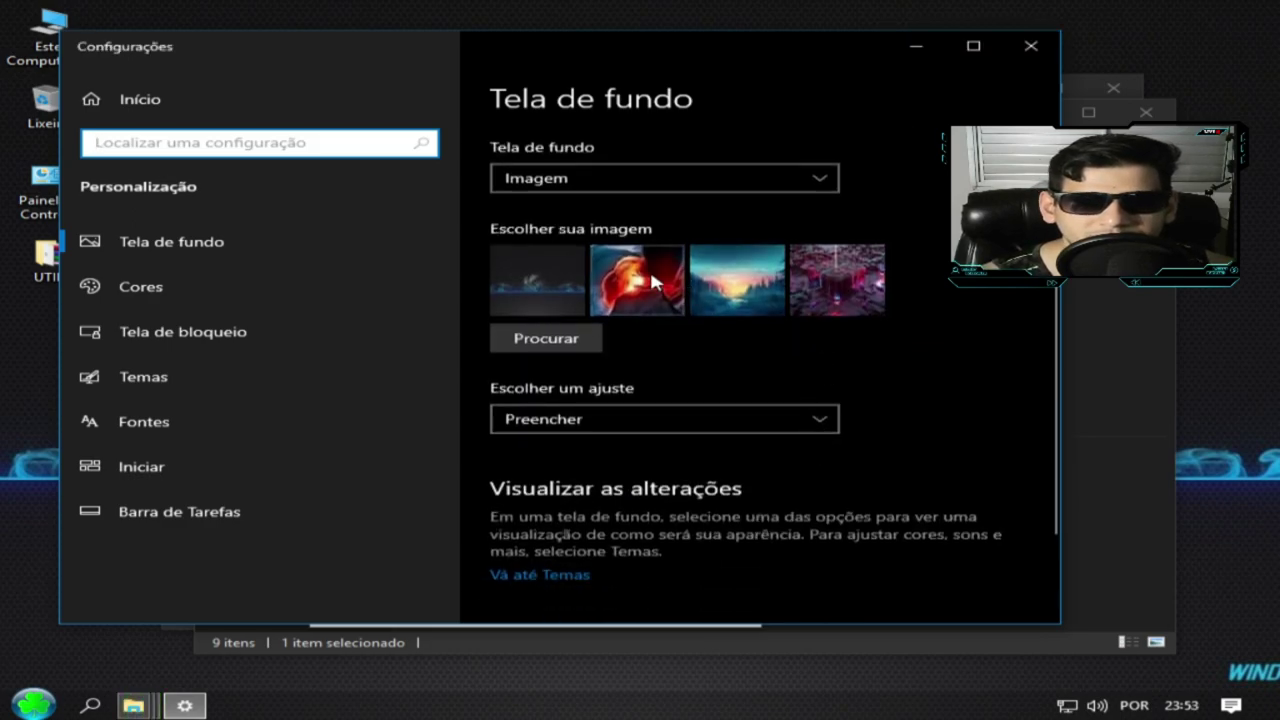
{"action": "left_click", "coordinate": [632, 288]}
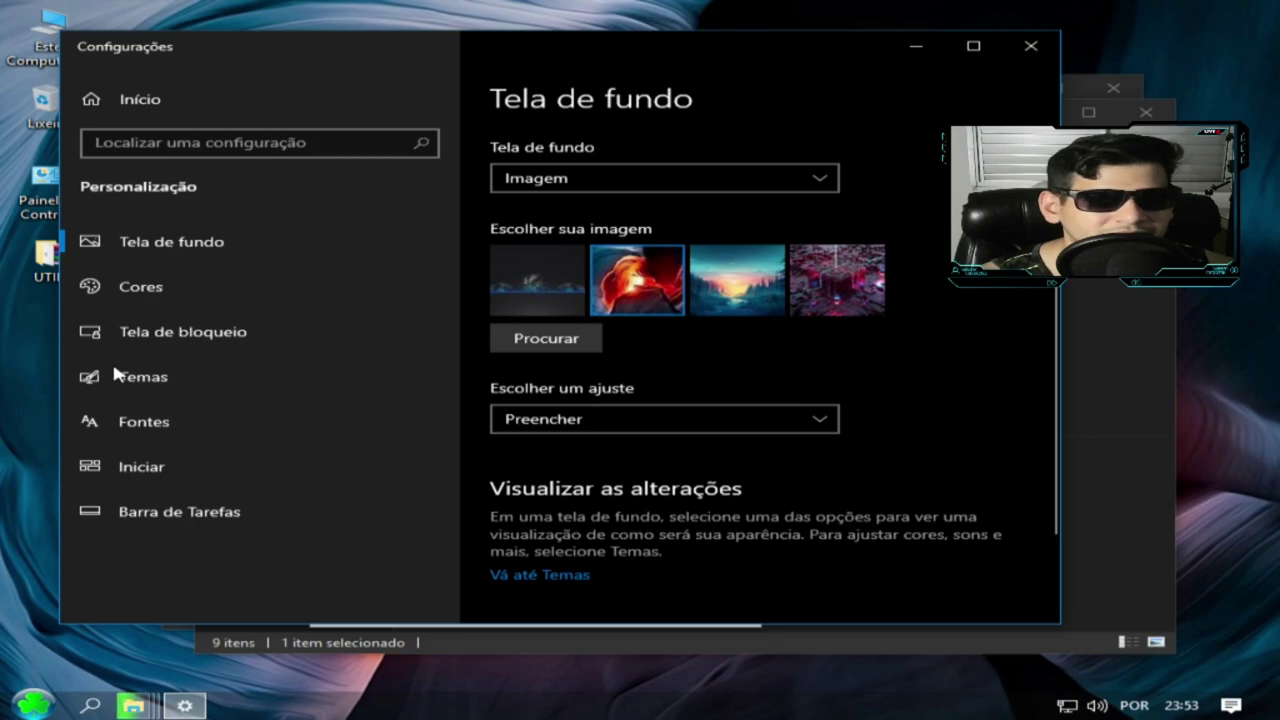
Go to the Temas page and browse the available themes.
{"action": "left_click", "coordinate": [150, 376]}
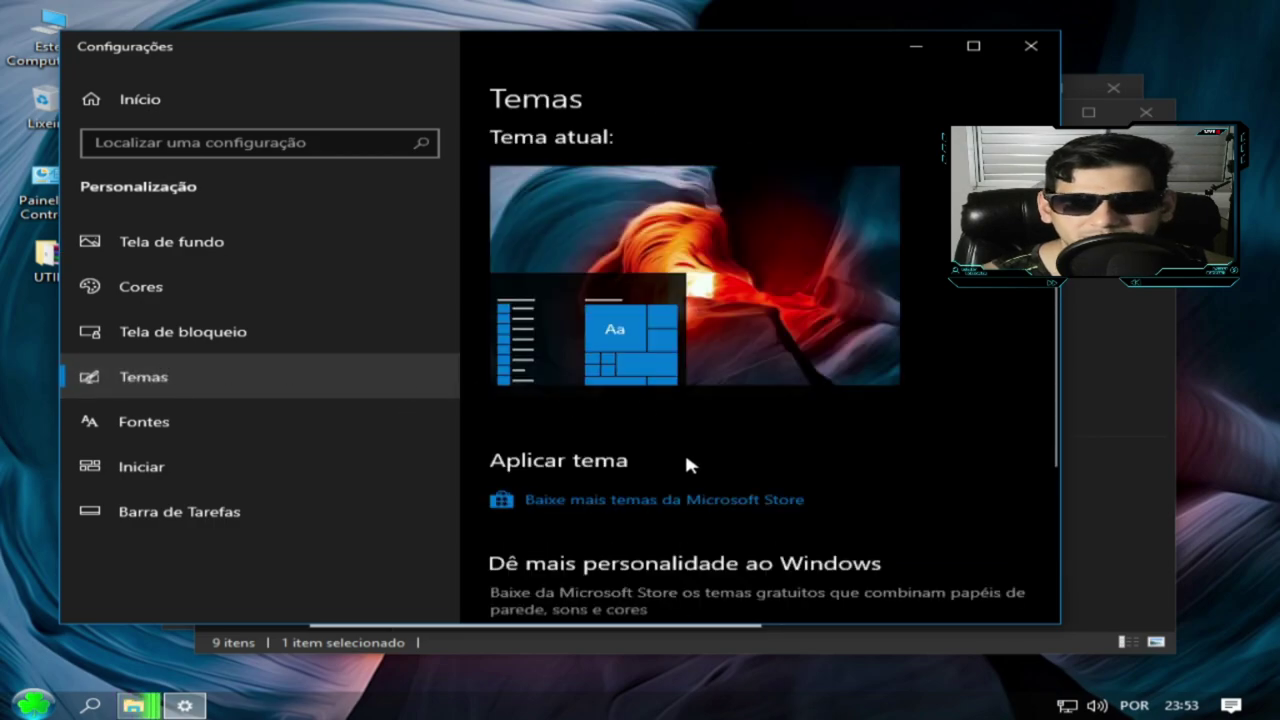
{"action": "scroll", "coordinate": [694, 459], "scroll_direction": "down", "scroll_amount": 3}
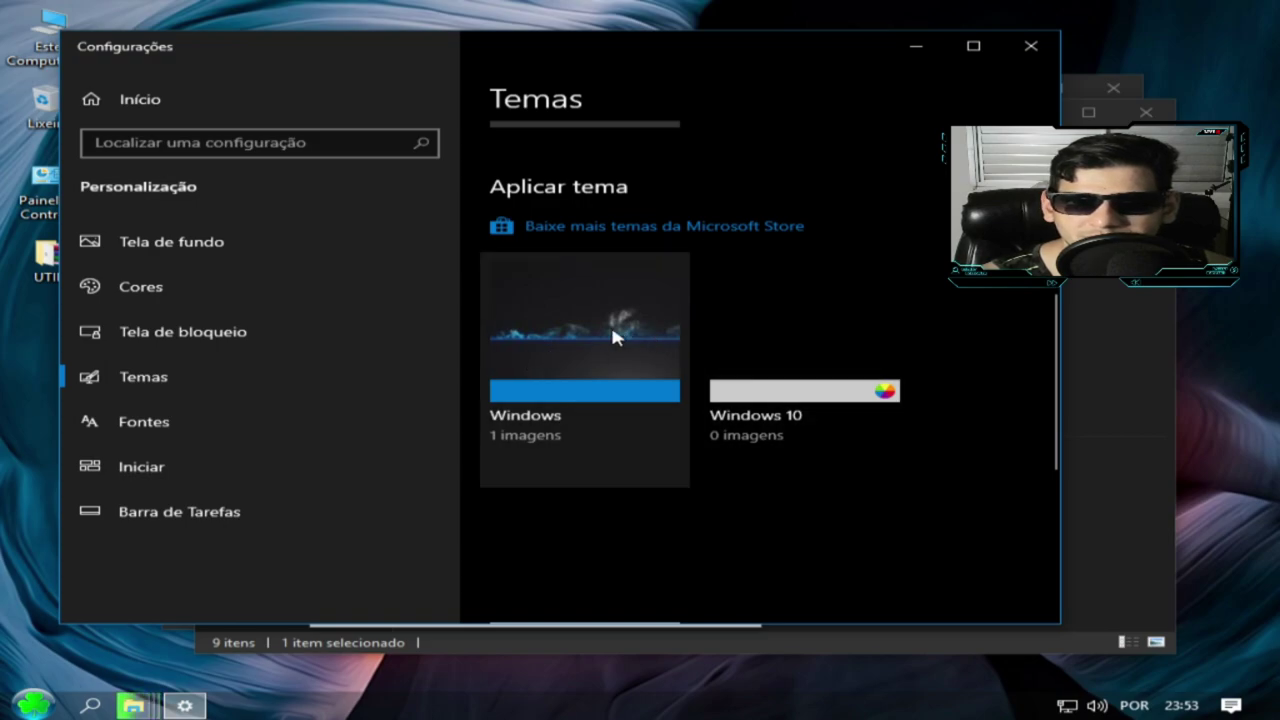
{"action": "scroll", "coordinate": [686, 345], "scroll_direction": "down", "scroll_amount": 3}
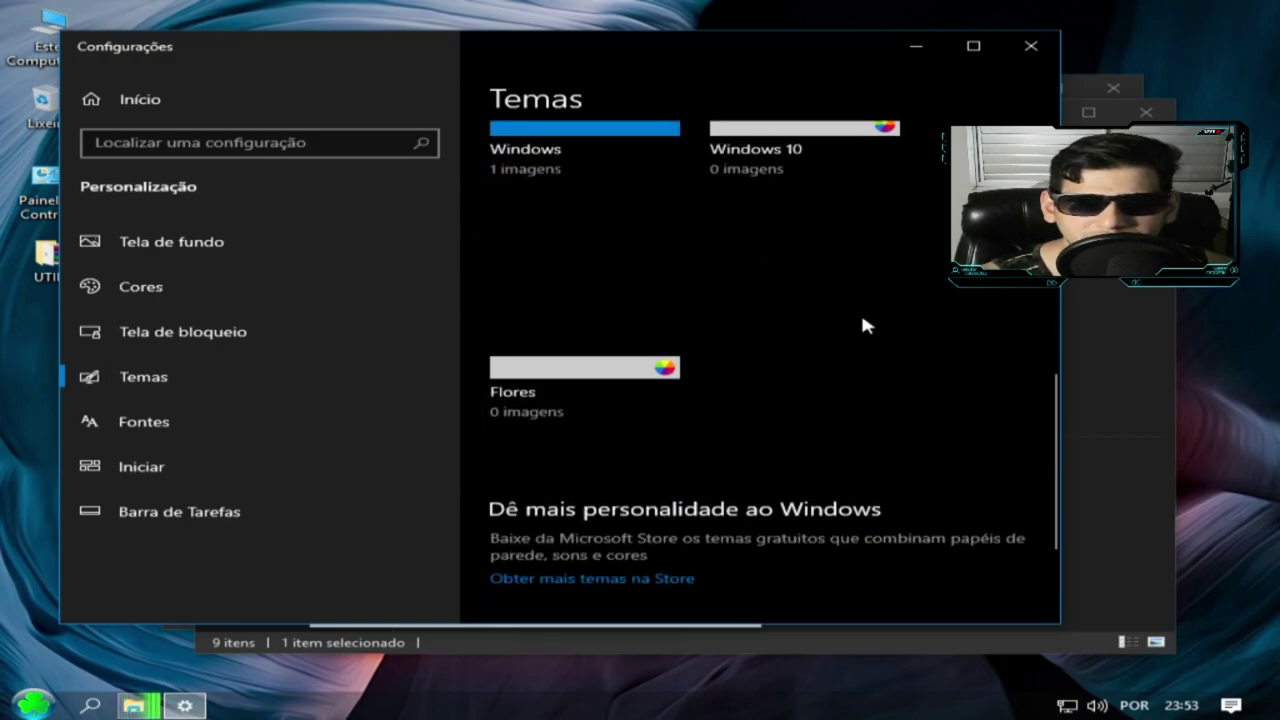
{"action": "scroll", "coordinate": [790, 297], "scroll_direction": "up", "scroll_amount": 2}
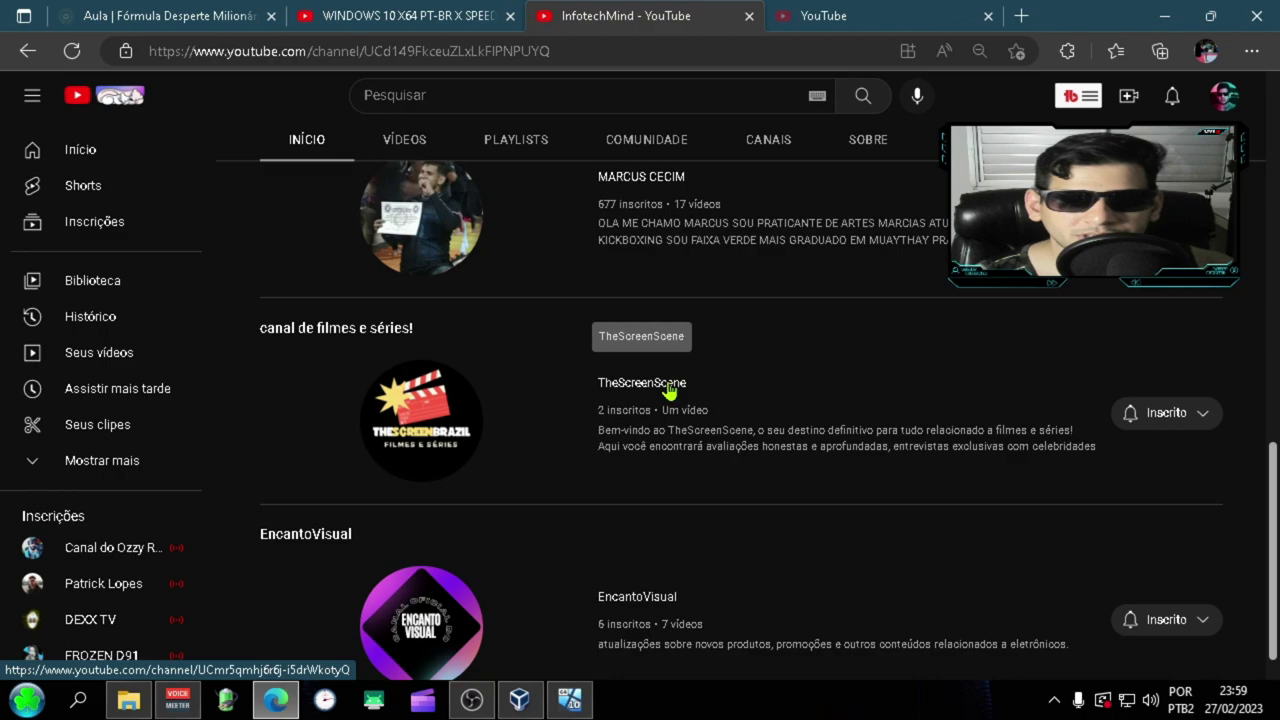
{"action": "left_click", "coordinate": [669, 391]}
{"action": "scroll", "coordinate": [608, 540], "scroll_direction": "down", "scroll_amount": 2}
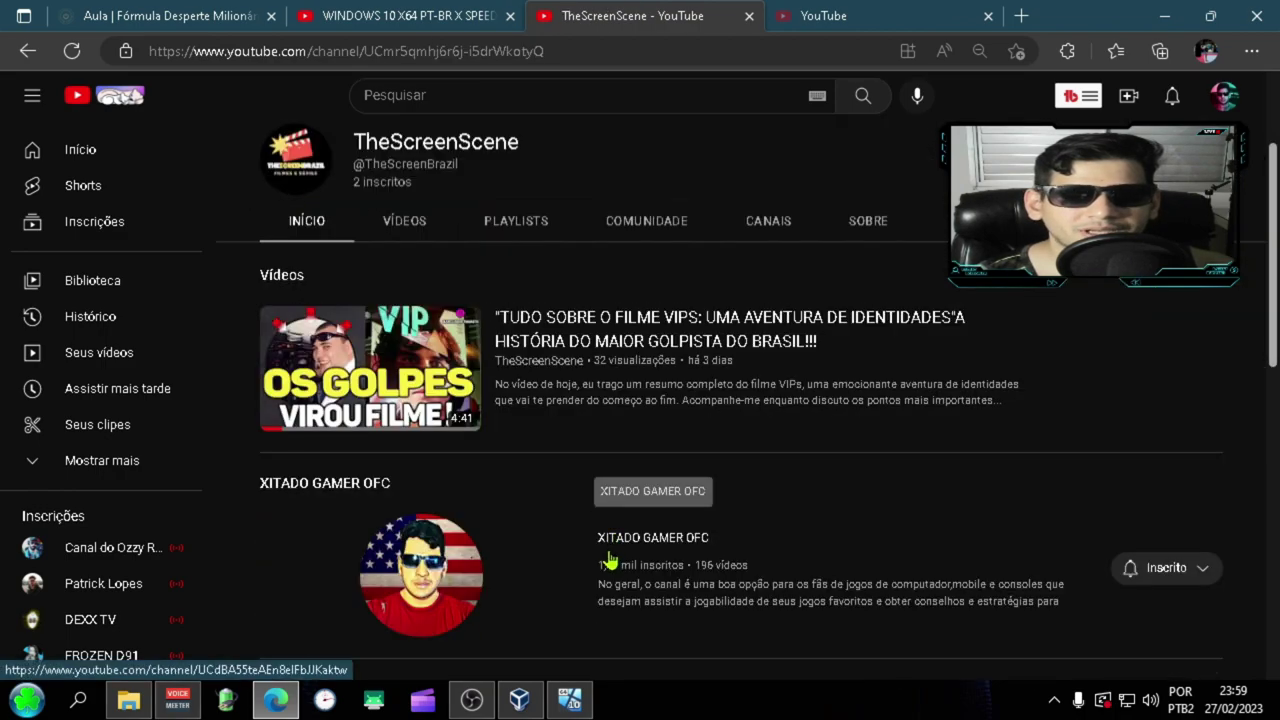
{"action": "scroll", "coordinate": [460, 277], "scroll_direction": "up", "scroll_amount": 1}
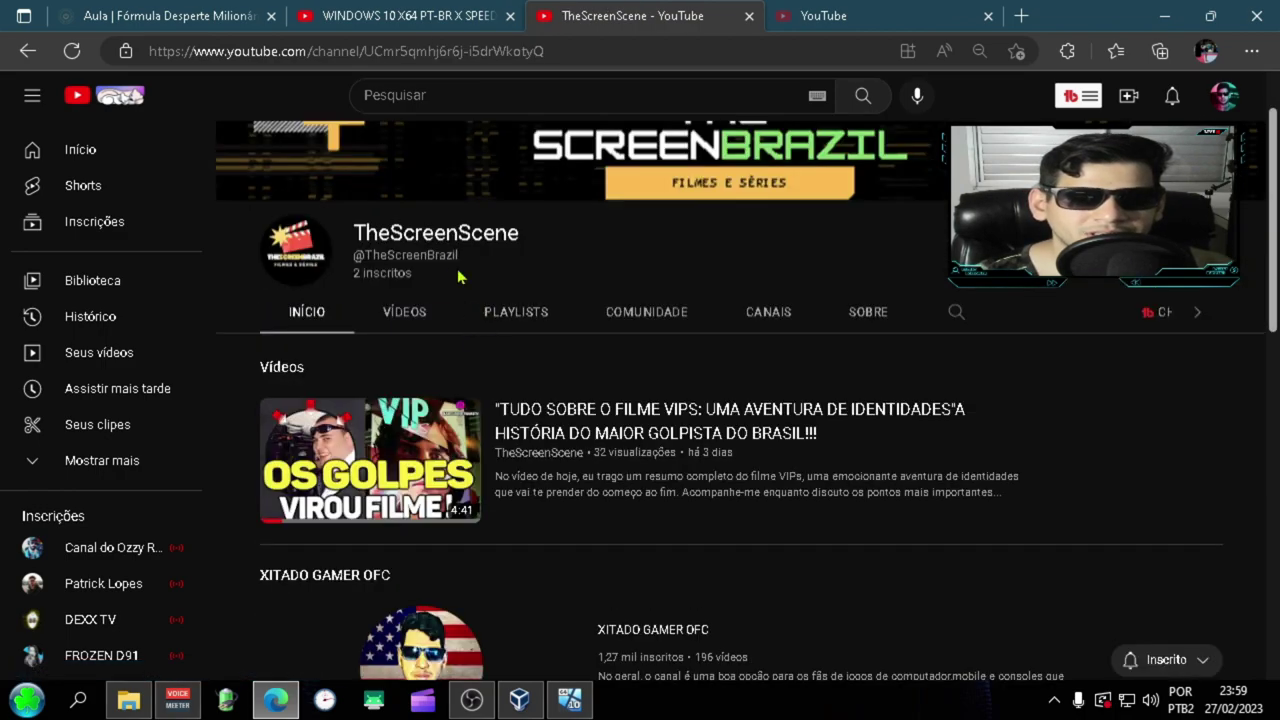
{"action": "left_click_drag", "start_coordinate": [460, 232], "coordinate": [531, 256]}
{"action": "scroll", "coordinate": [581, 372], "scroll_direction": "up", "scroll_amount": 1}
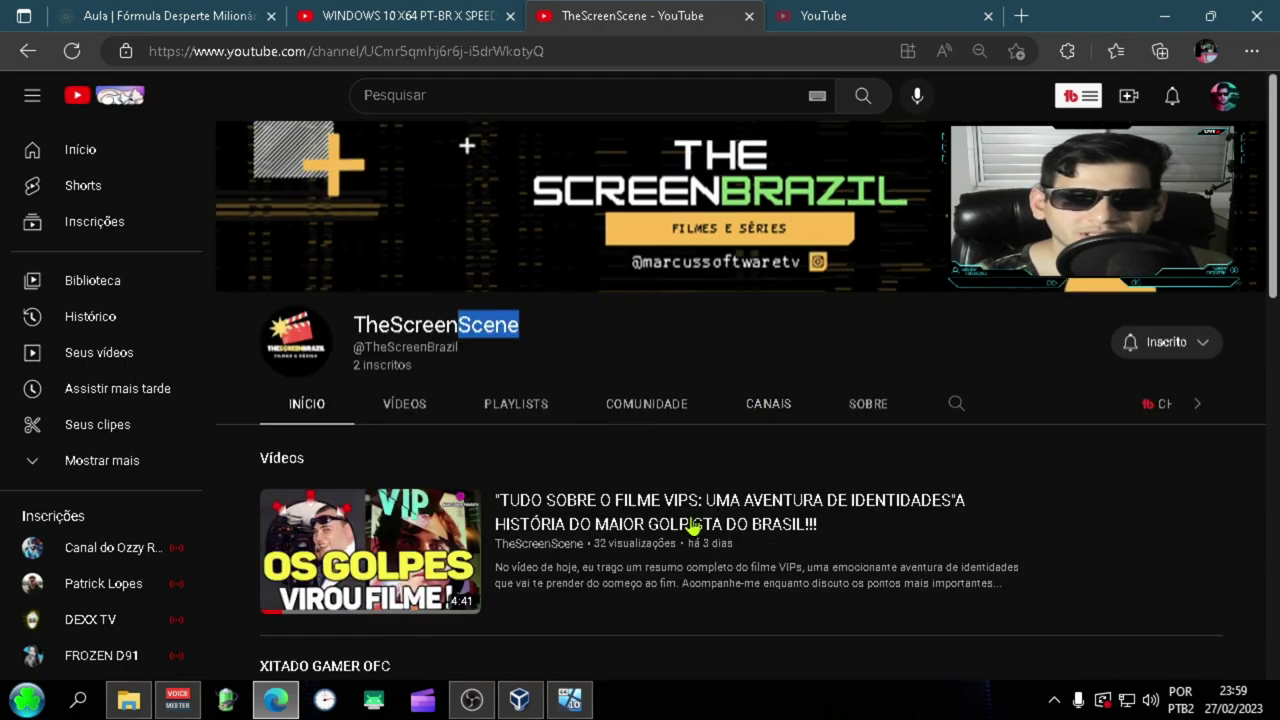
{"action": "scroll", "coordinate": [693, 527], "scroll_direction": "down", "scroll_amount": 2}
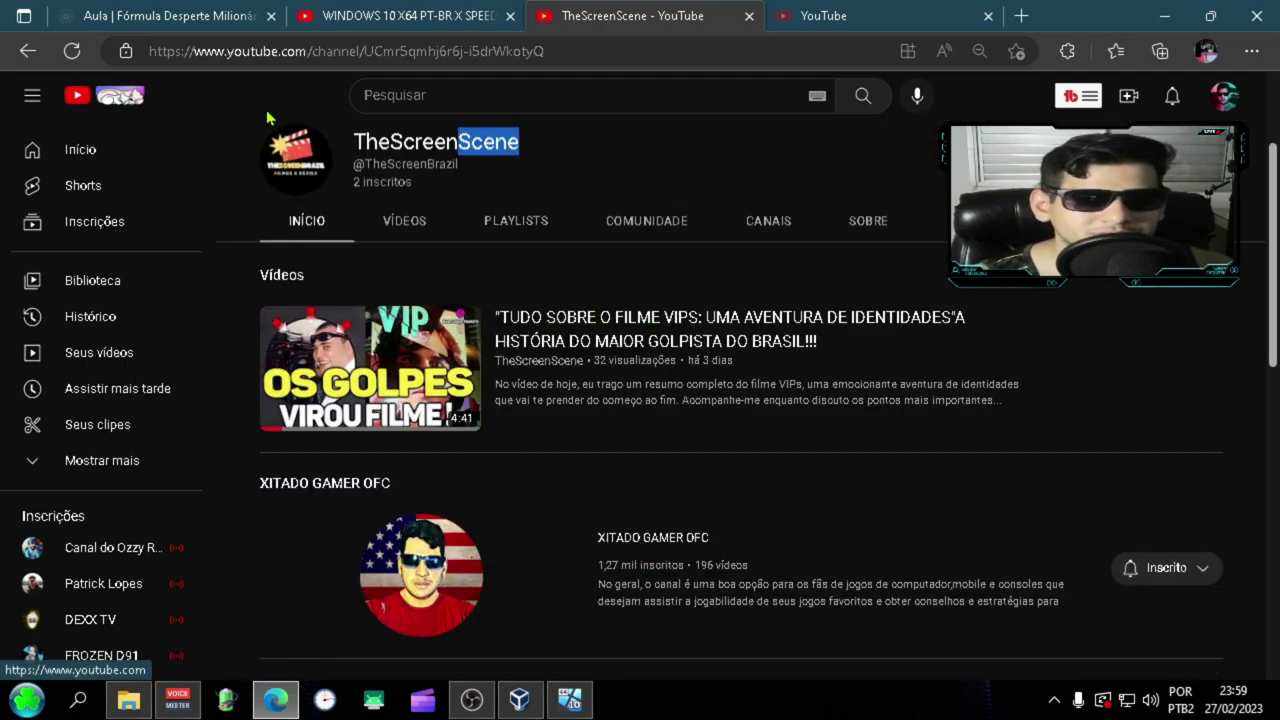
{"action": "left_click", "coordinate": [27, 50]}
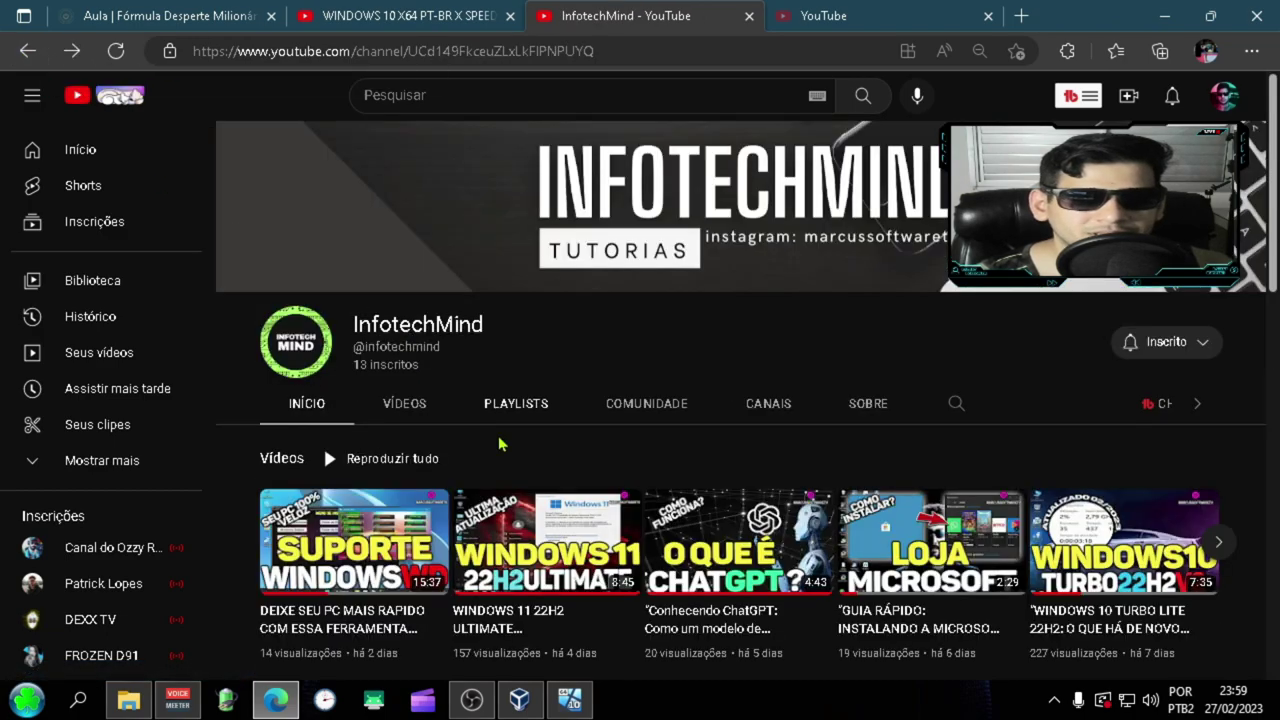
{"action": "scroll", "coordinate": [495, 480], "scroll_direction": "down", "scroll_amount": 3}
{"action": "scroll", "coordinate": [495, 350], "scroll_direction": "up", "scroll_amount": 2}
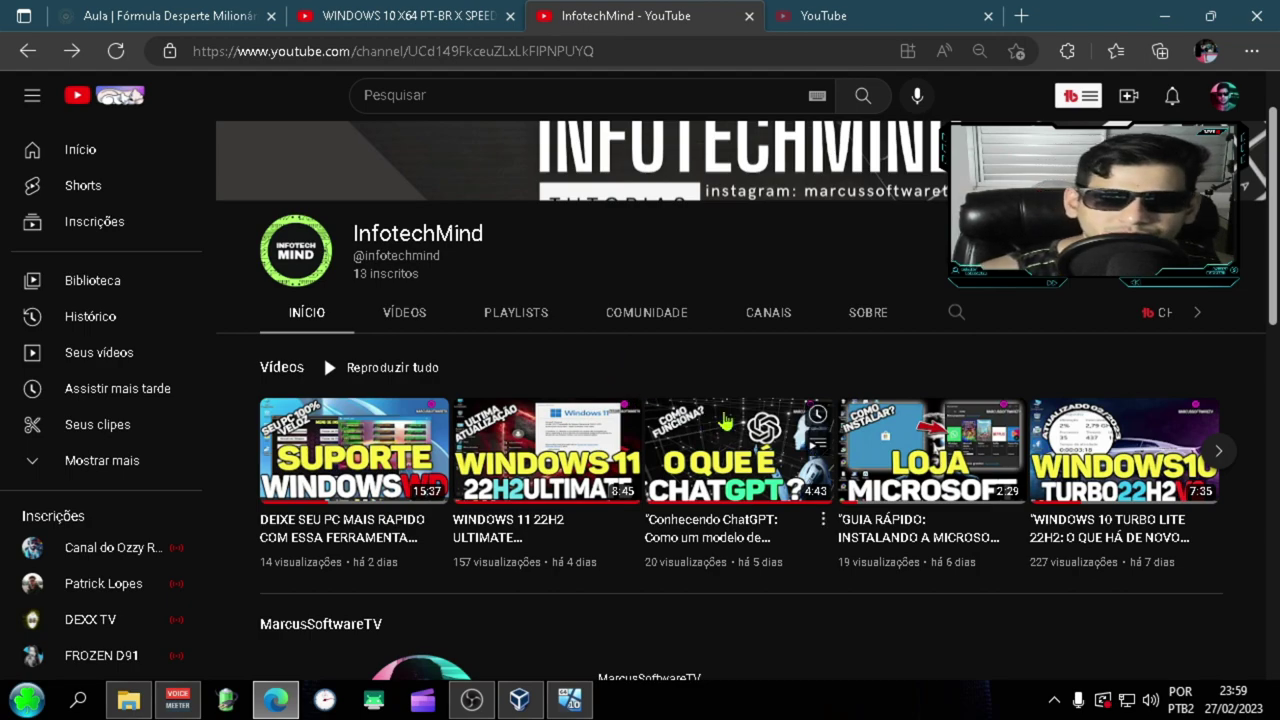
{"action": "mouse_move", "coordinate": [1153, 482]}
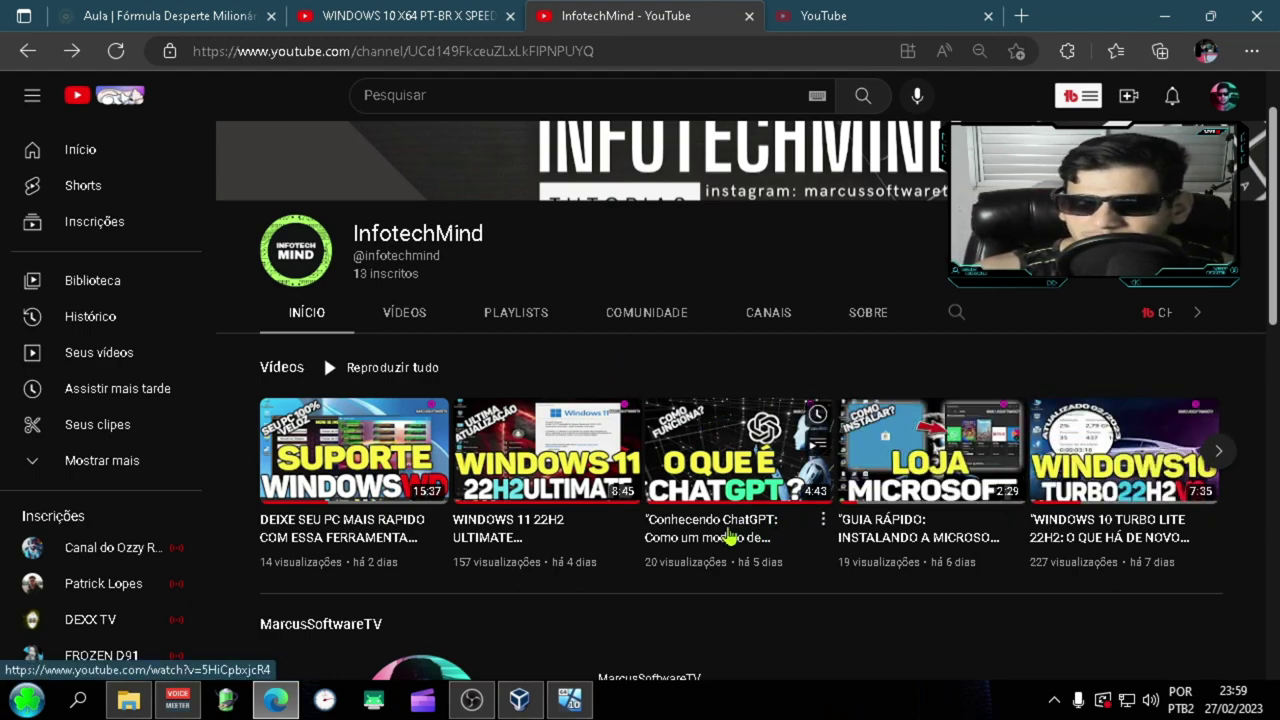
{"action": "mouse_move", "coordinate": [450, 526]}
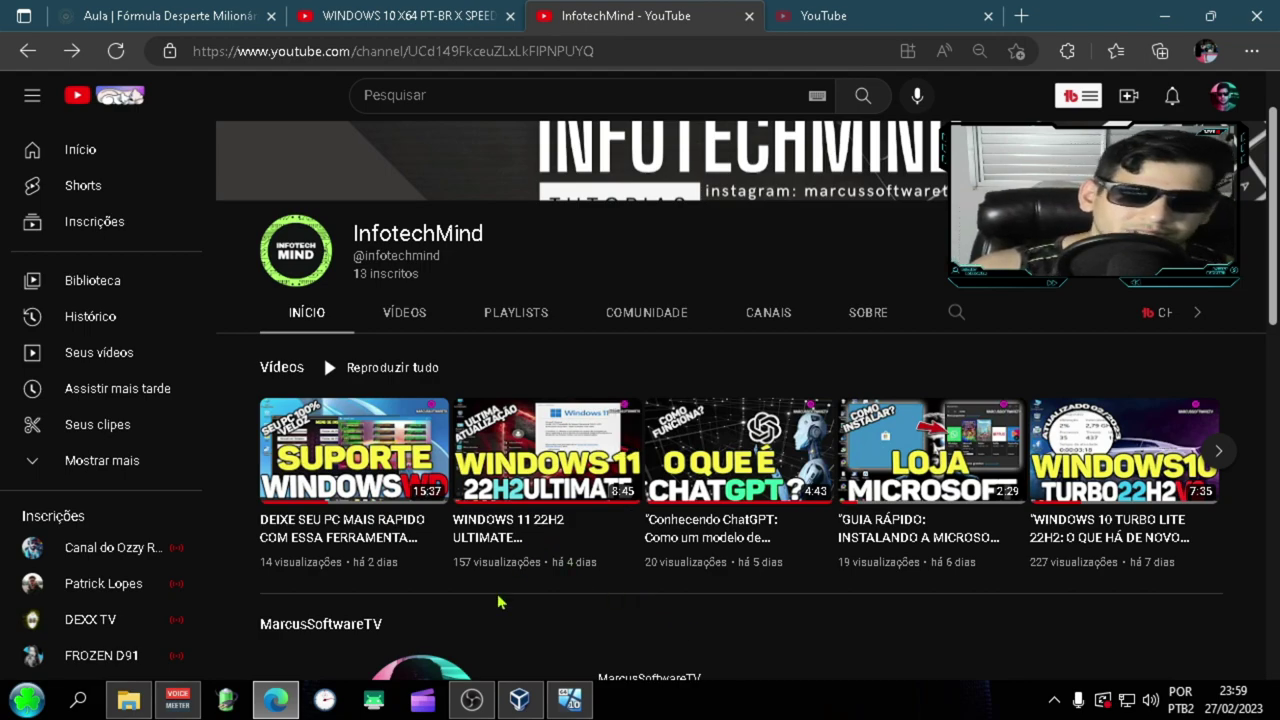
{"action": "mouse_move", "coordinate": [471, 713]}
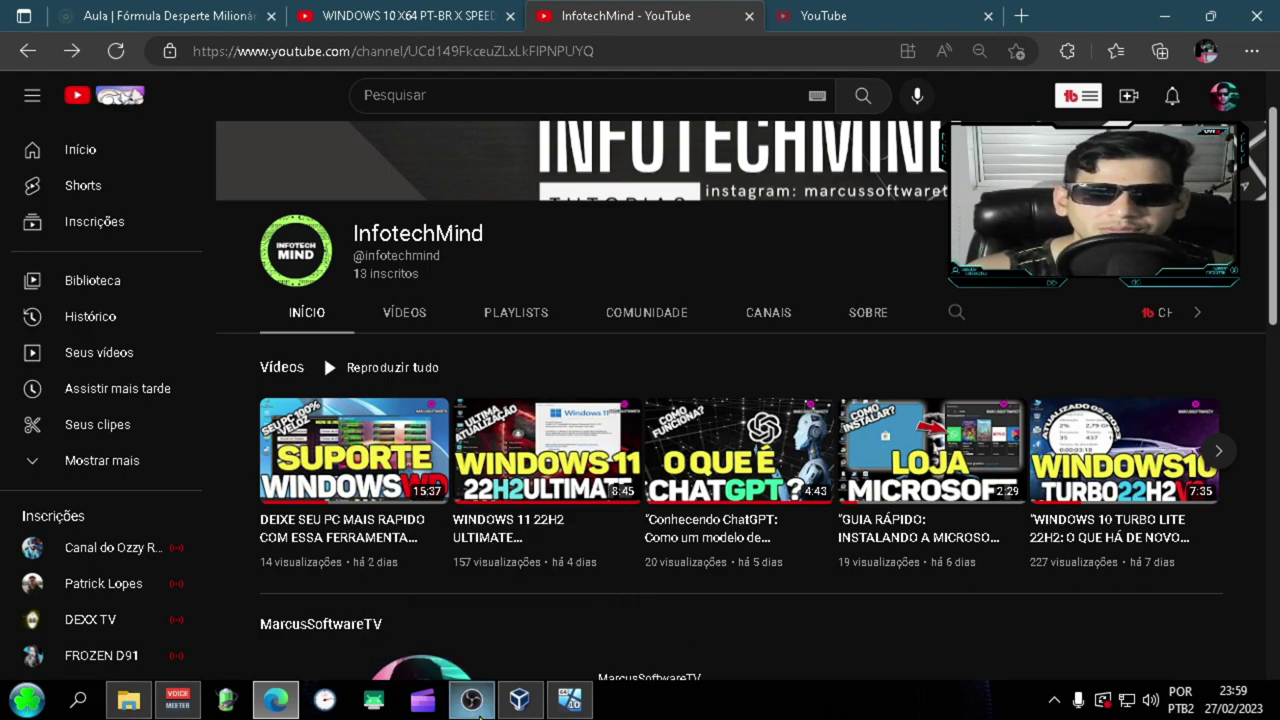